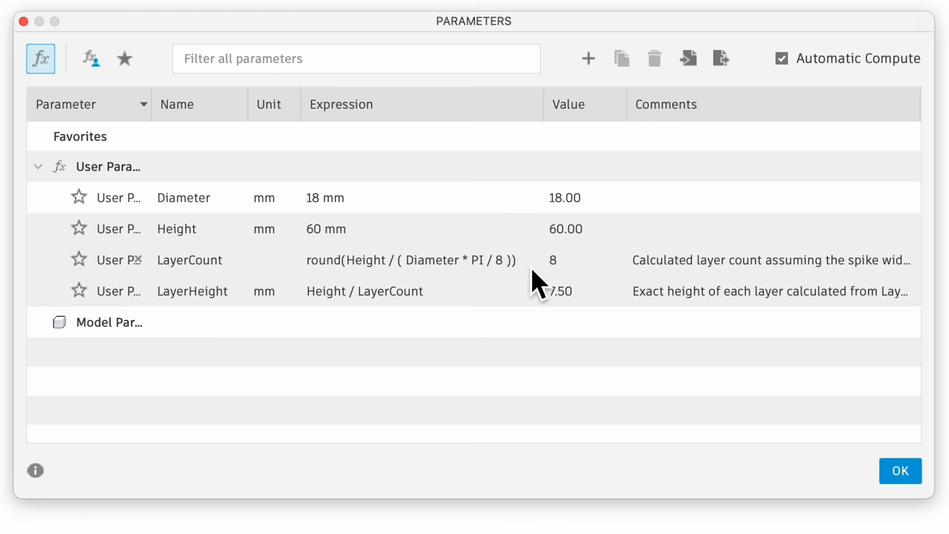
Step: Review the LayerCount parameter's full comment and the LayerHeight expression, and close the parameters dialog
double_click(798, 261)
left_click(841, 290)
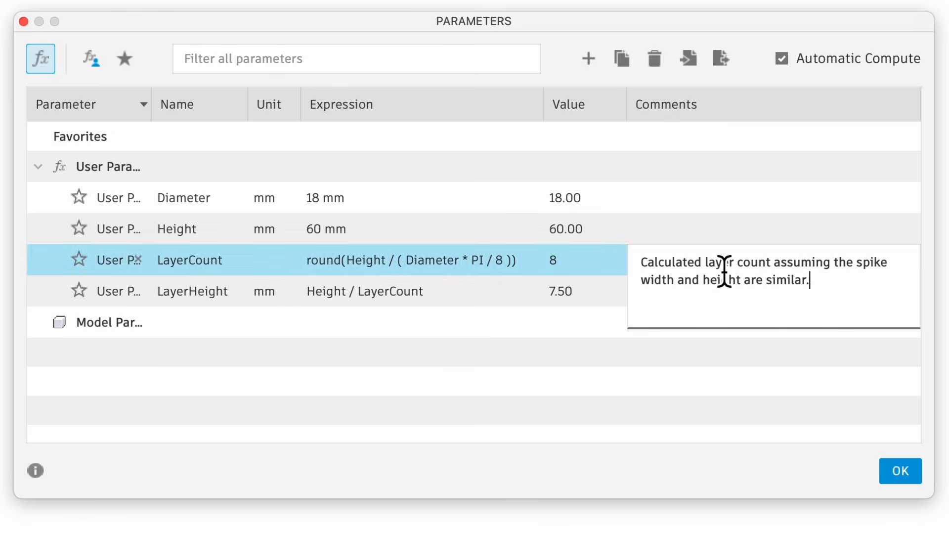
left_click(497, 366)
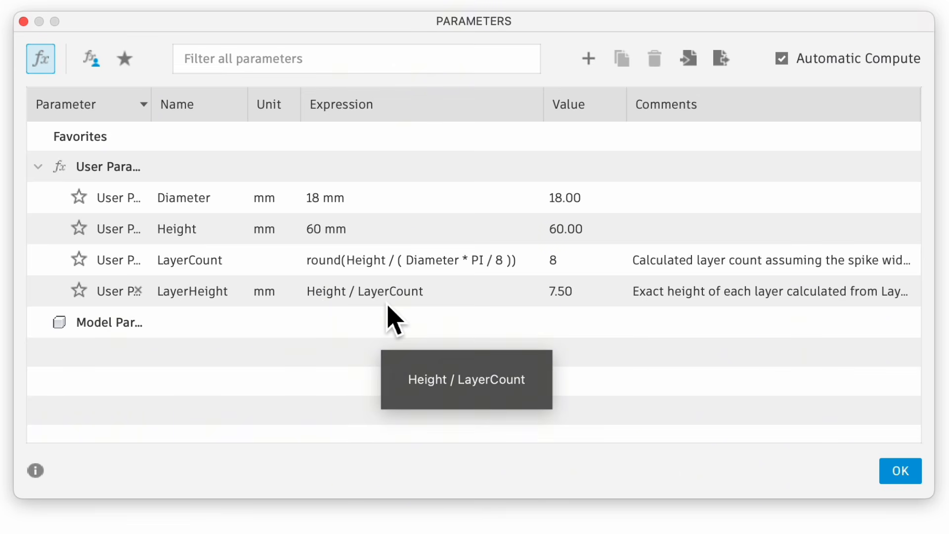
left_click(900, 470)
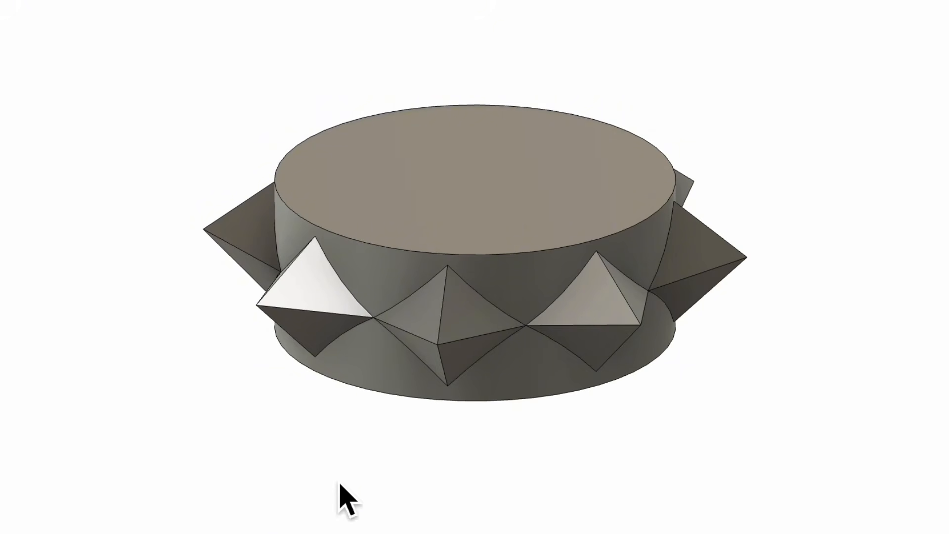
middle_click_drag(343, 496, 450, 482, "shift")
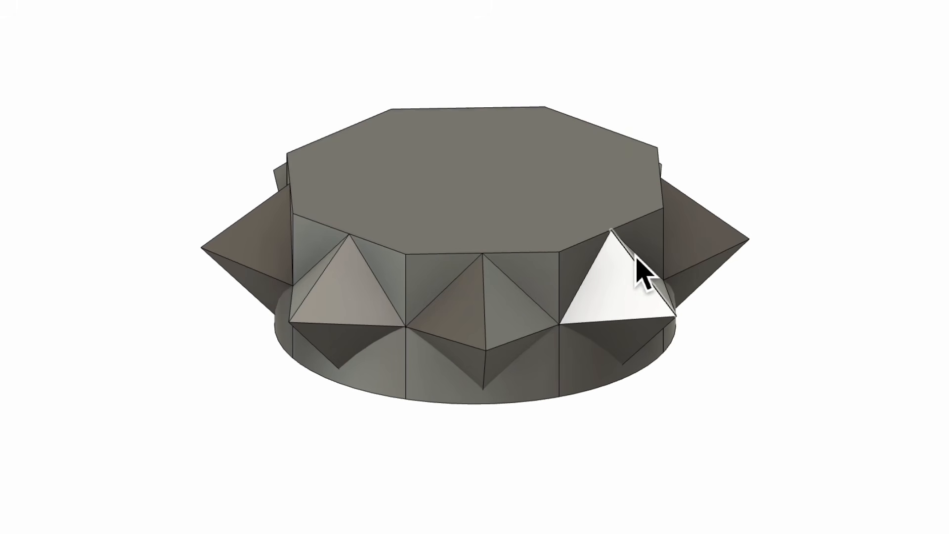
middle_click_drag(603, 417, 643, 383, "shift")
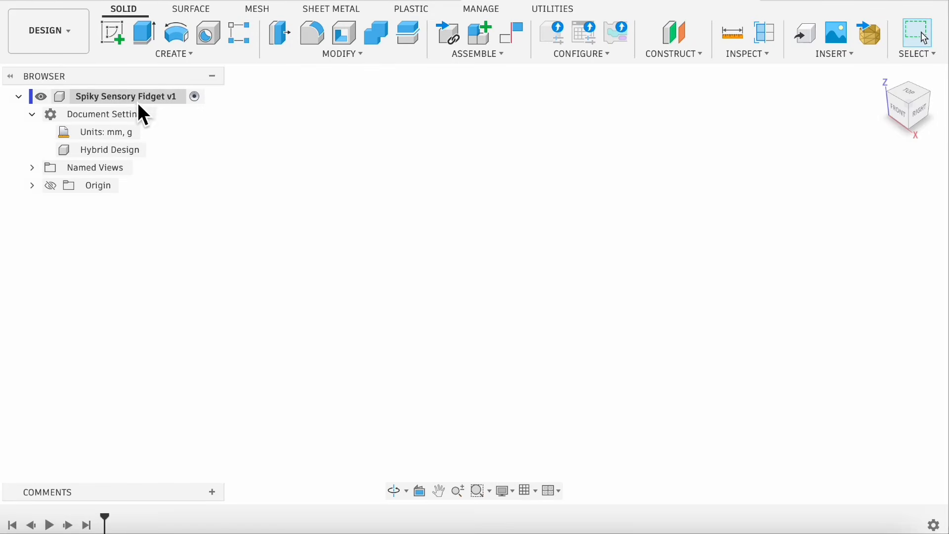
Step: Create and activate a new internal component named Spiky Sensory Fidget under the root of the design
right_click(131, 97)
left_click(169, 127)
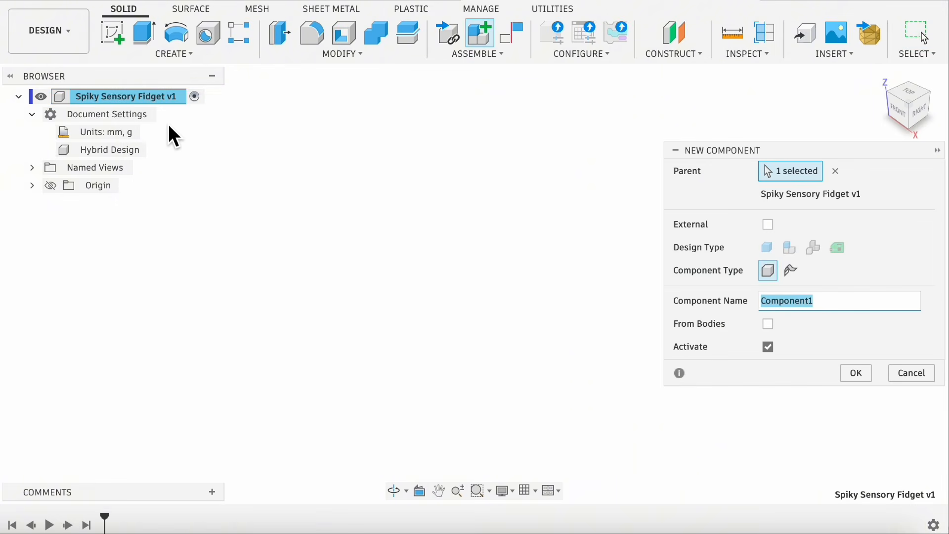
type("Spiky Sensory Fidget")
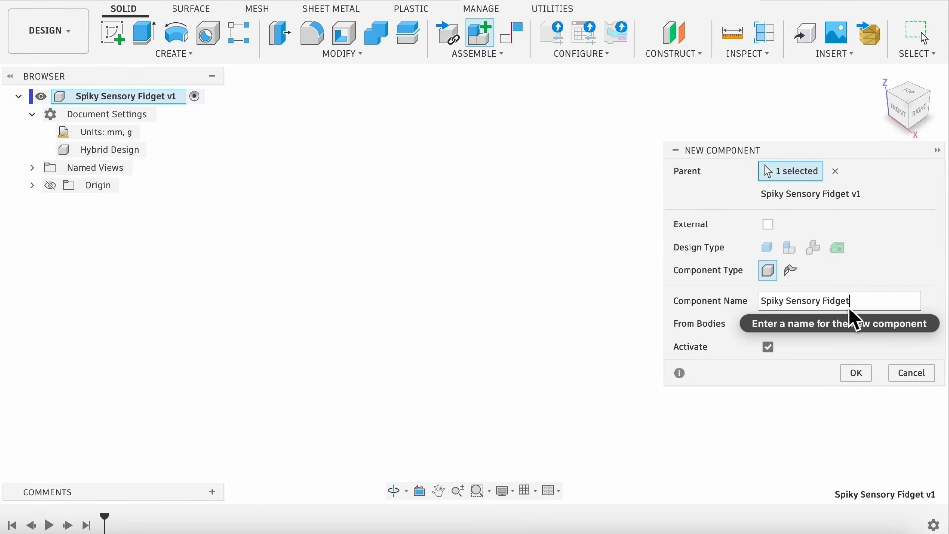
left_click(855, 375)
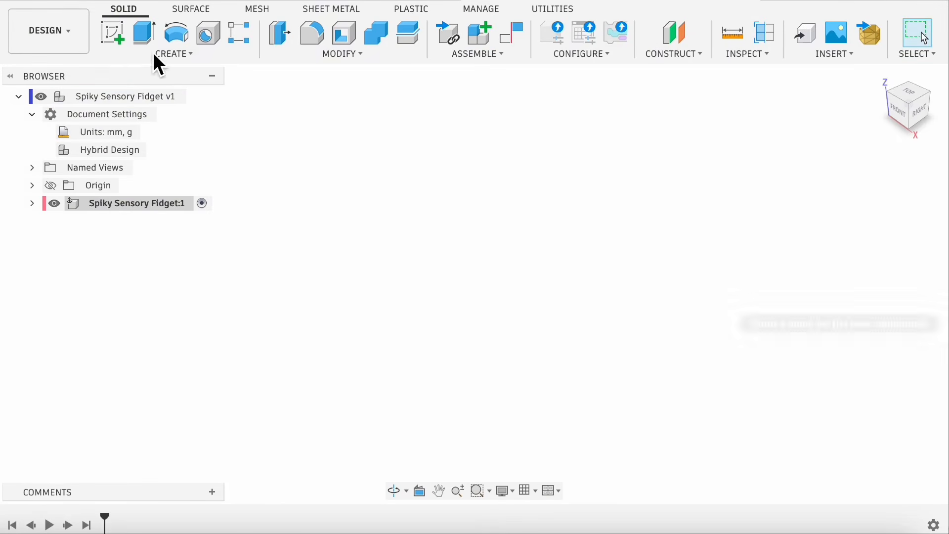
Step: Sketch an inscribed 8-sided polygon on the horizontal XY plane, centred on the origin, with radius Diameter/2
left_click(120, 28)
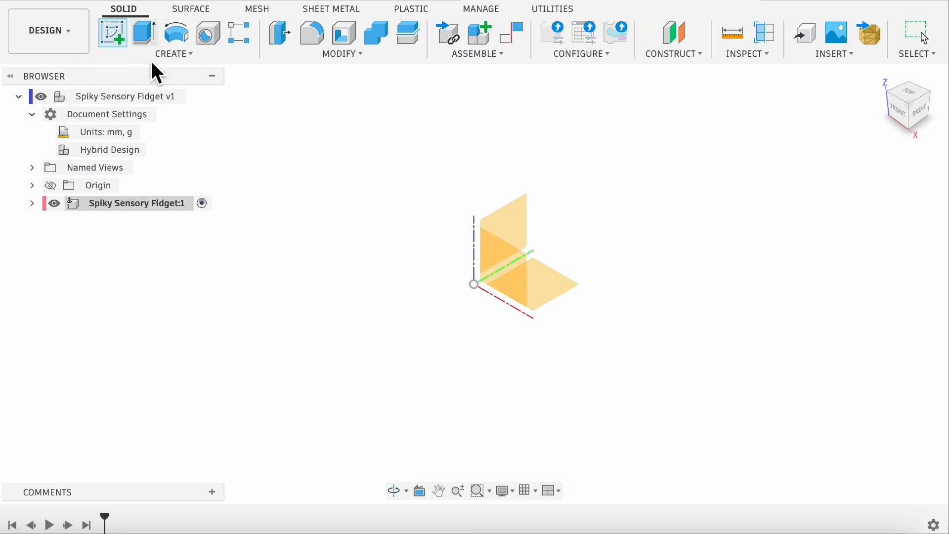
left_click(556, 287)
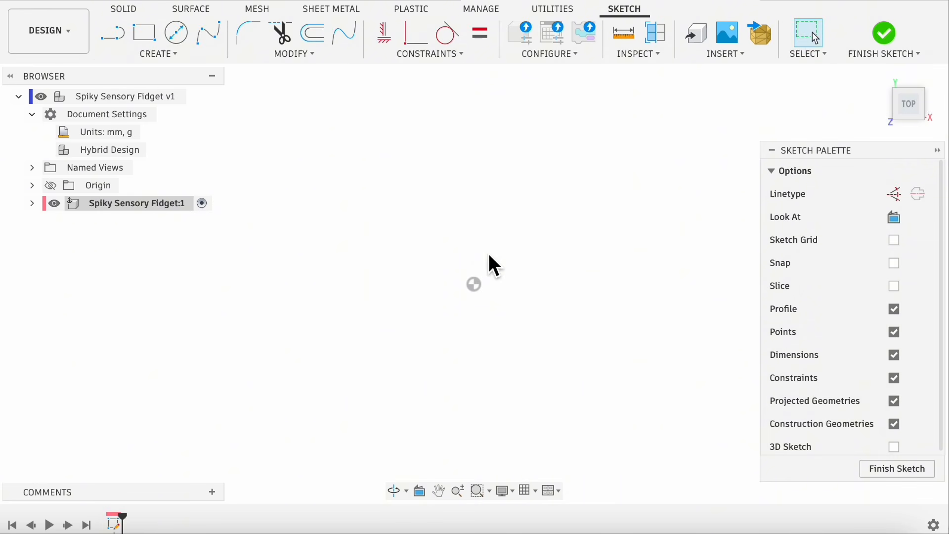
left_click(159, 54)
mouse_move(186, 148)
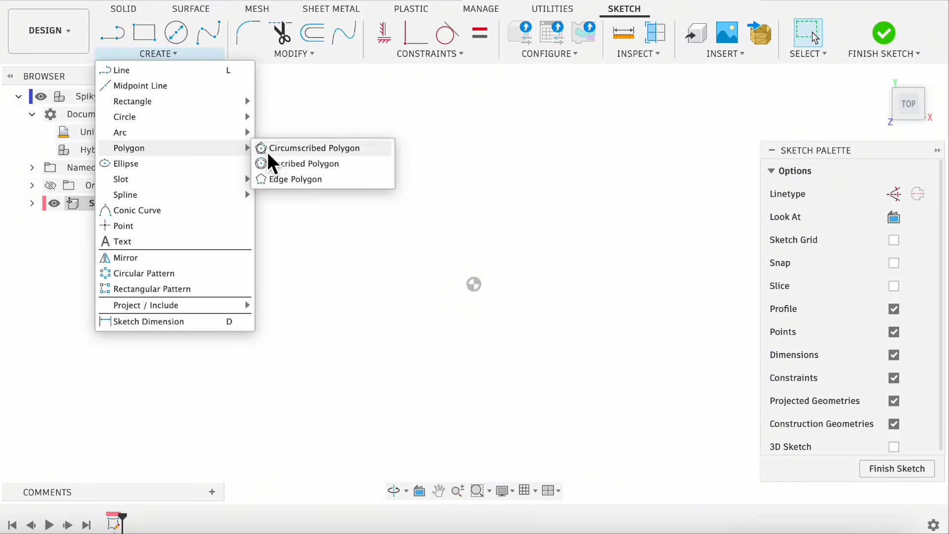
left_click(314, 165)
left_click(474, 284)
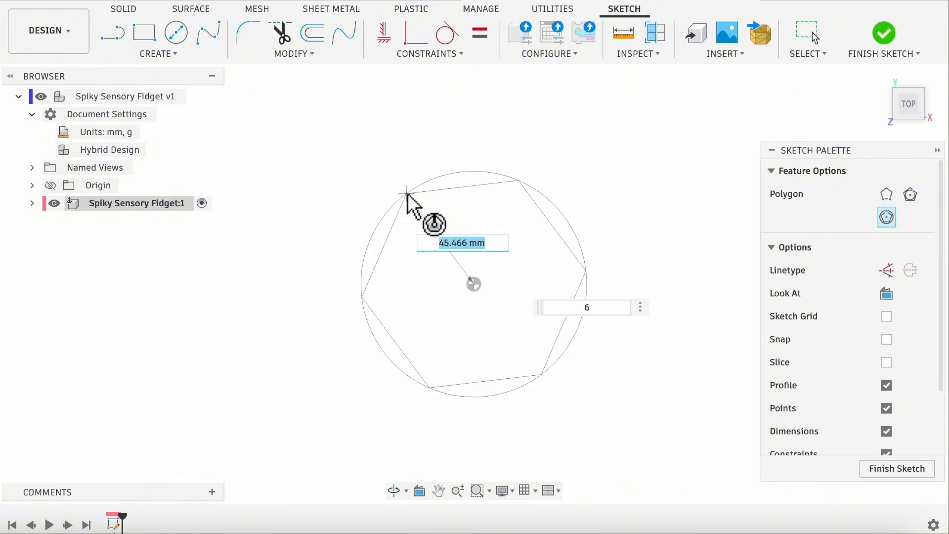
type("Diameter/2")
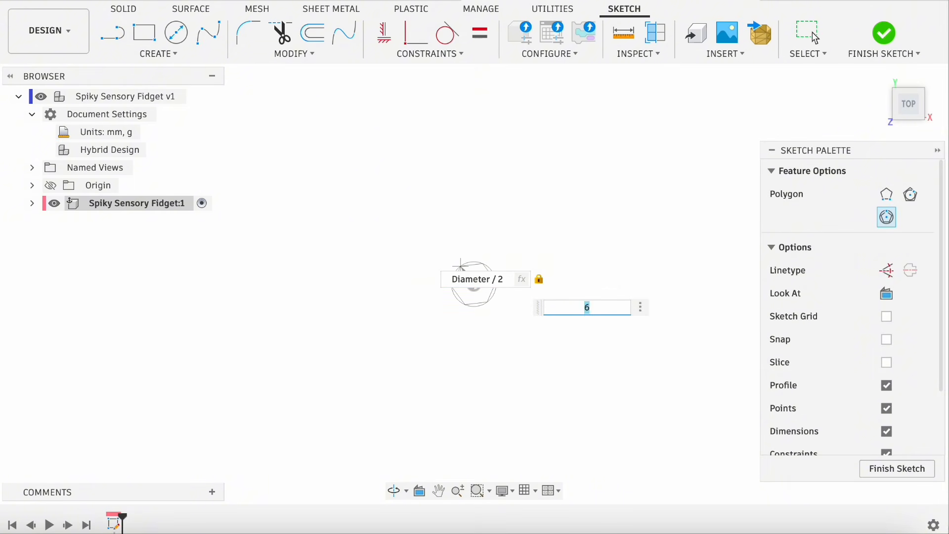
type("8")
key("Return")
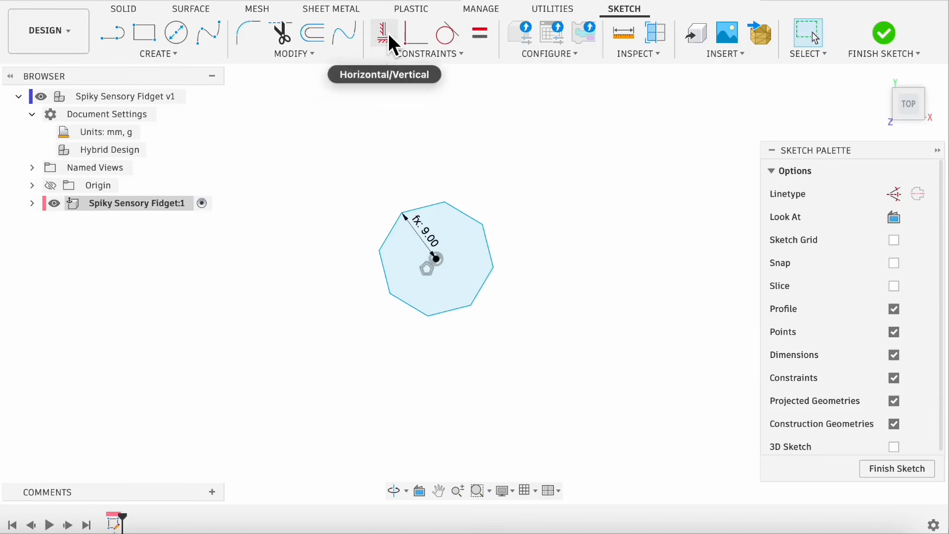
Step: Constrain the octagon's upper edge to horizontal and finish the sketch
left_click(385, 32)
left_click(436, 208)
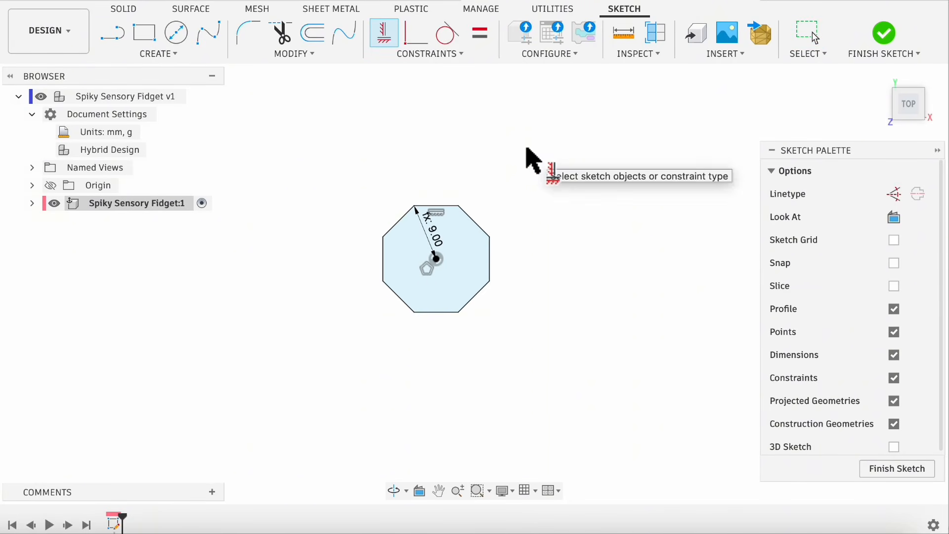
left_click(31, 203)
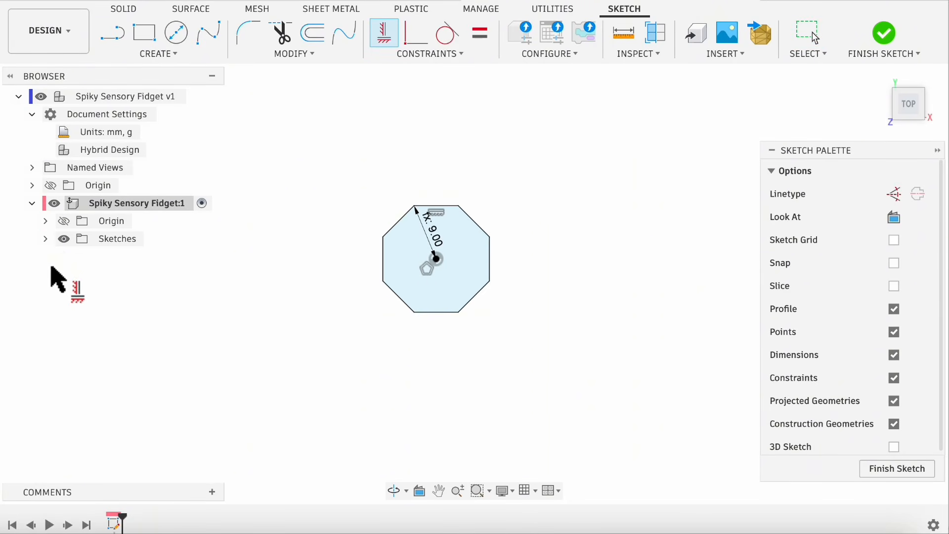
left_click(46, 240)
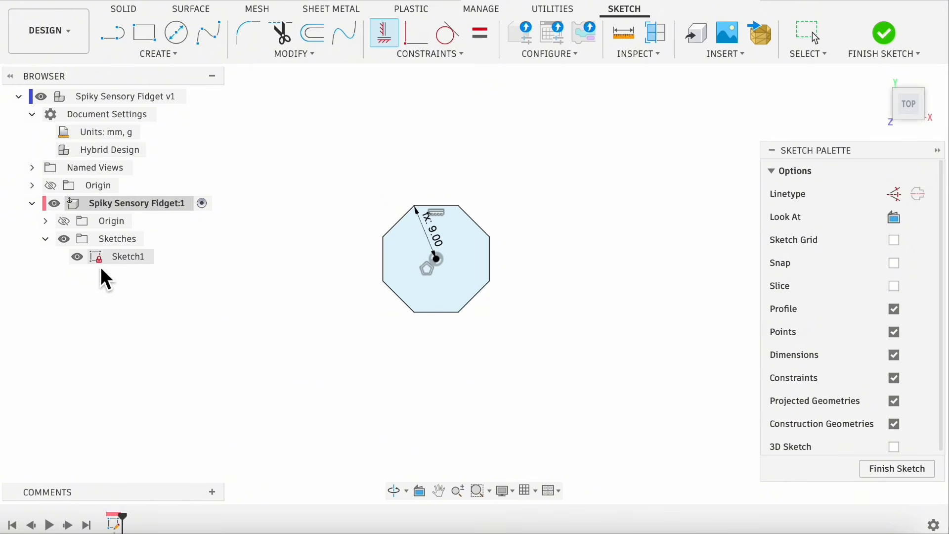
left_click(885, 33)
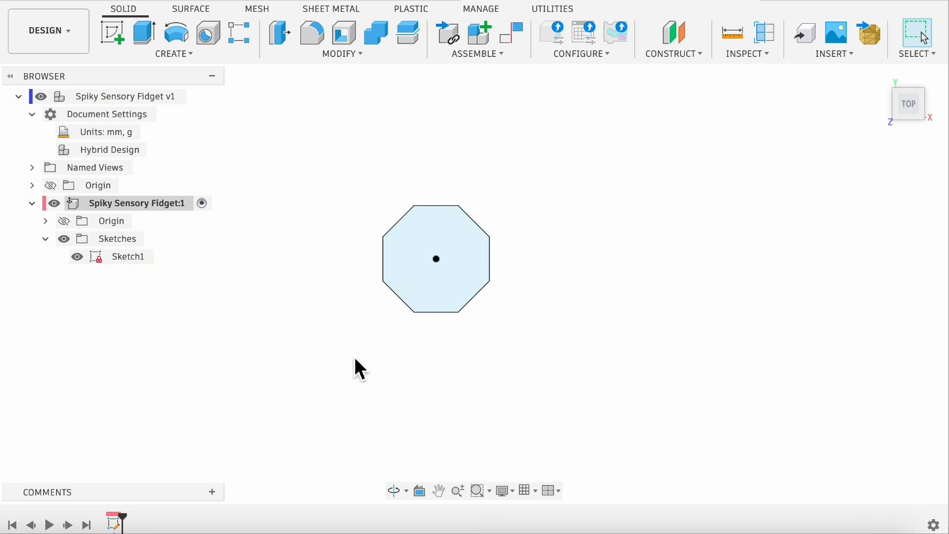
Step: Rename the finished polygon sketch as octagon
right_click(136, 258)
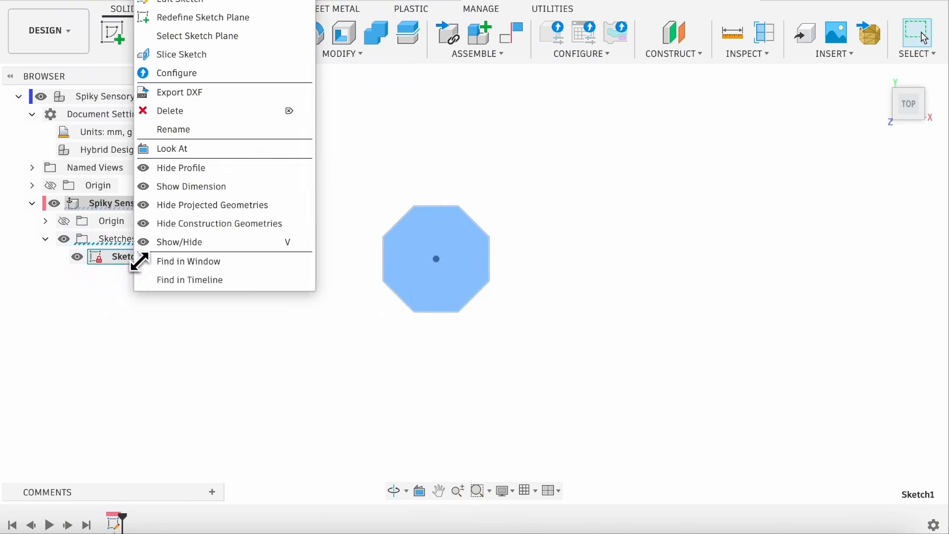
left_click(194, 131)
type("octagon")
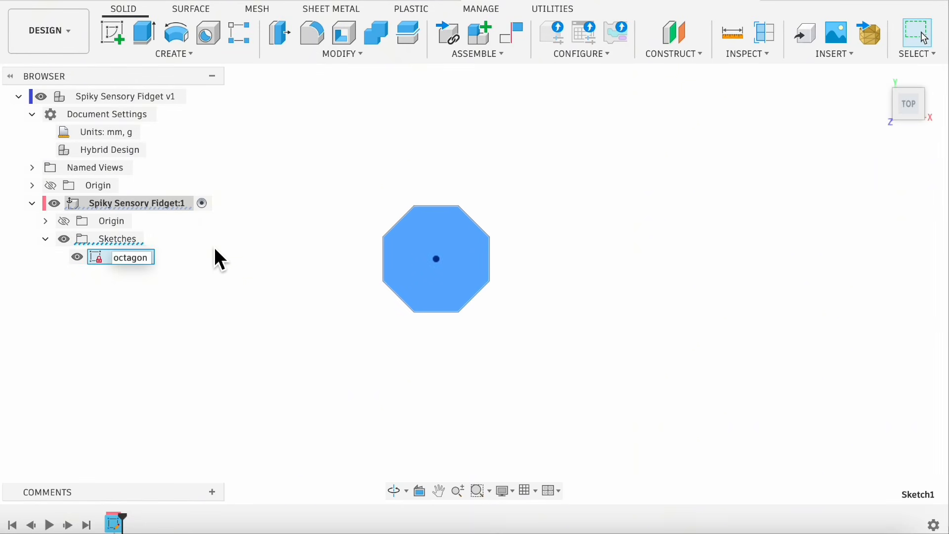
key("Return")
Step: Extrude the octagon profile upward by the LayerHeight parameter as a new body
key("e")
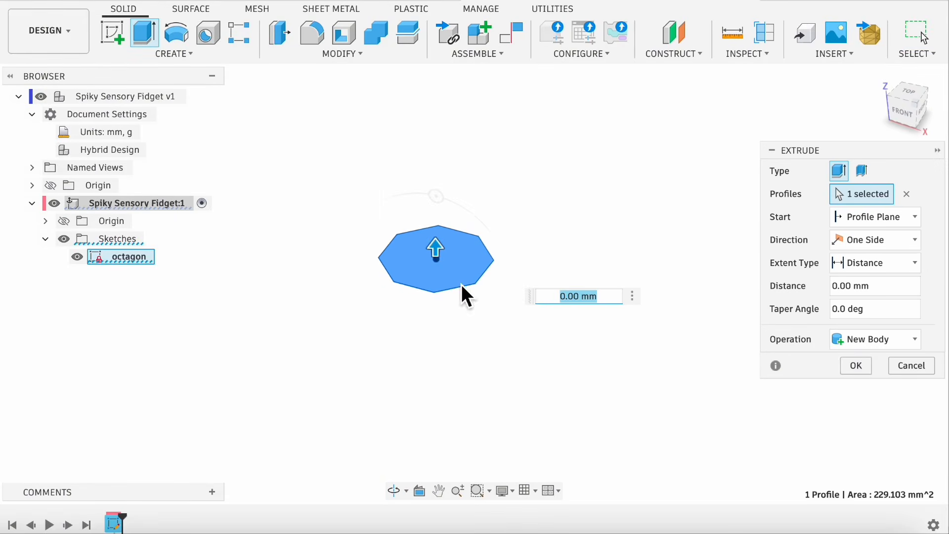
left_click_drag(437, 250, 445, 216)
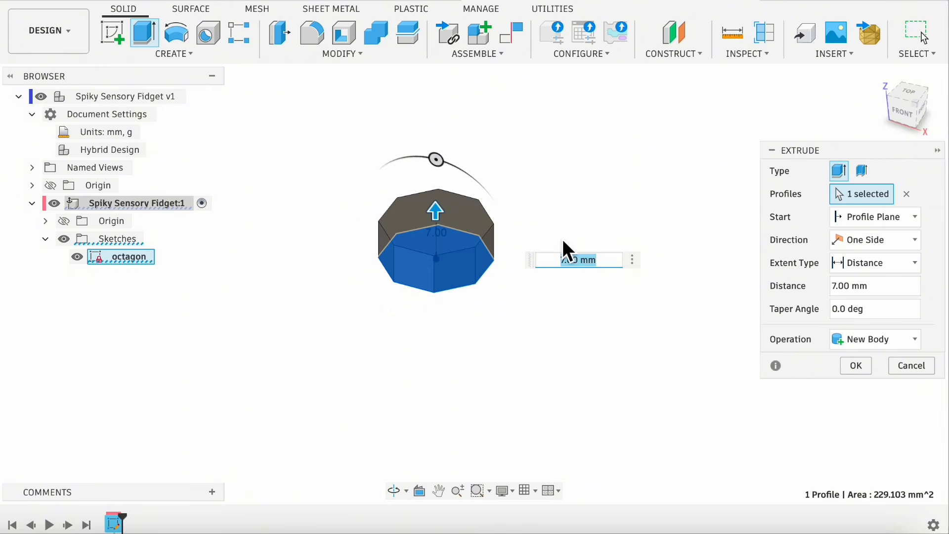
type("l")
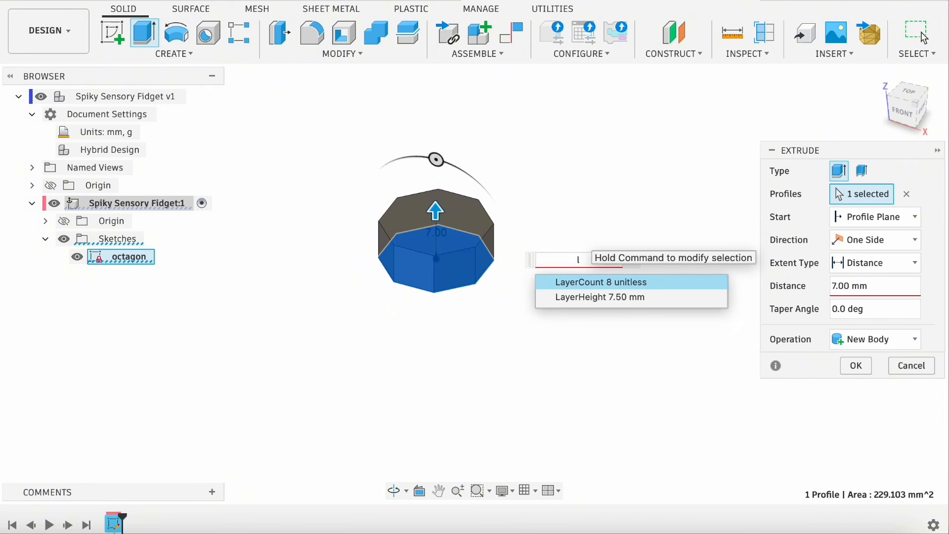
key("Down")
key("Return")
key("Return")
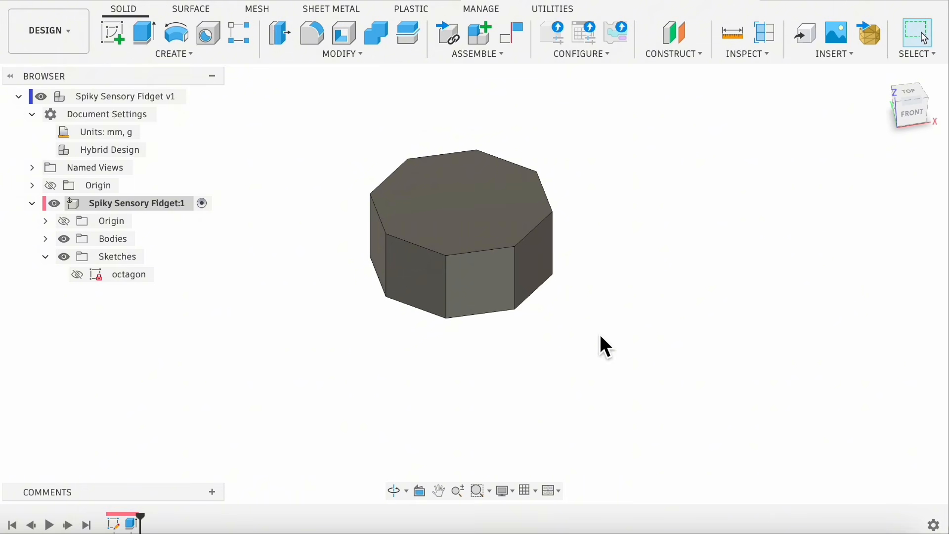
Step: Start a sketch on the front XZ plane and project the octagonal body's side face on the positive X side into it
left_click(113, 34)
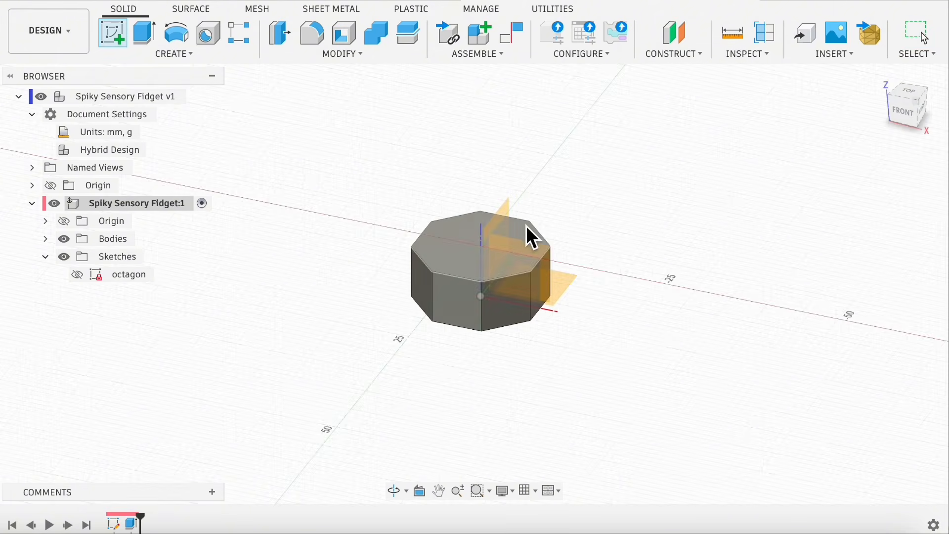
left_click(523, 242)
key("p")
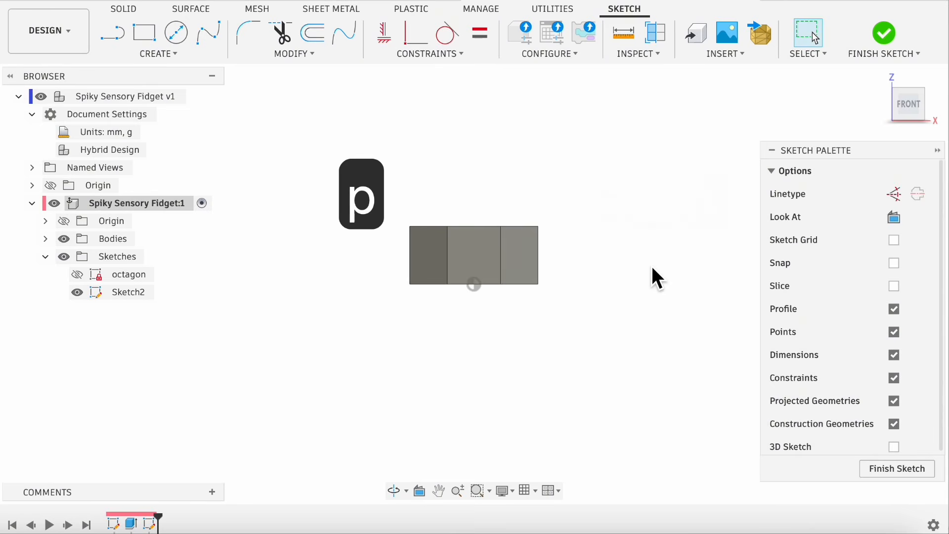
middle_click_drag(654, 268, 555, 303, "shift")
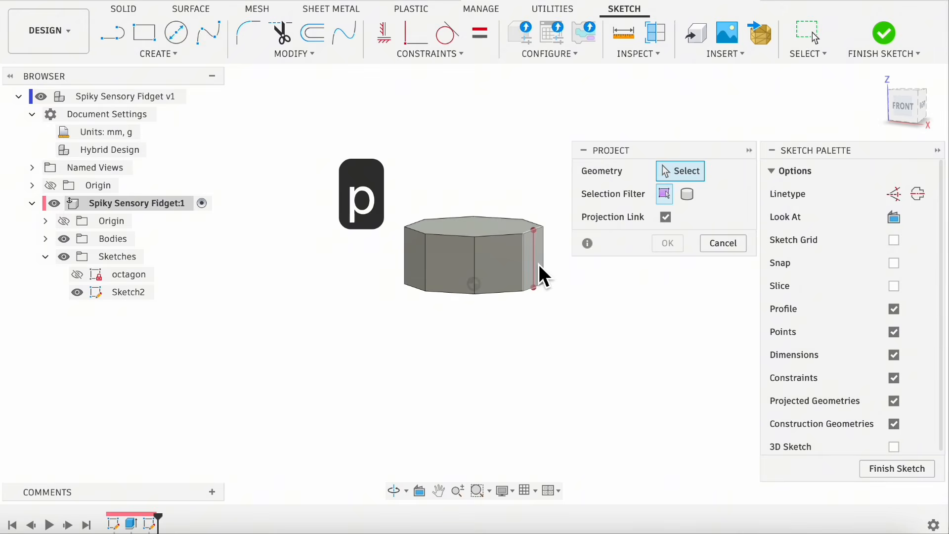
left_click(538, 272)
left_click(682, 254)
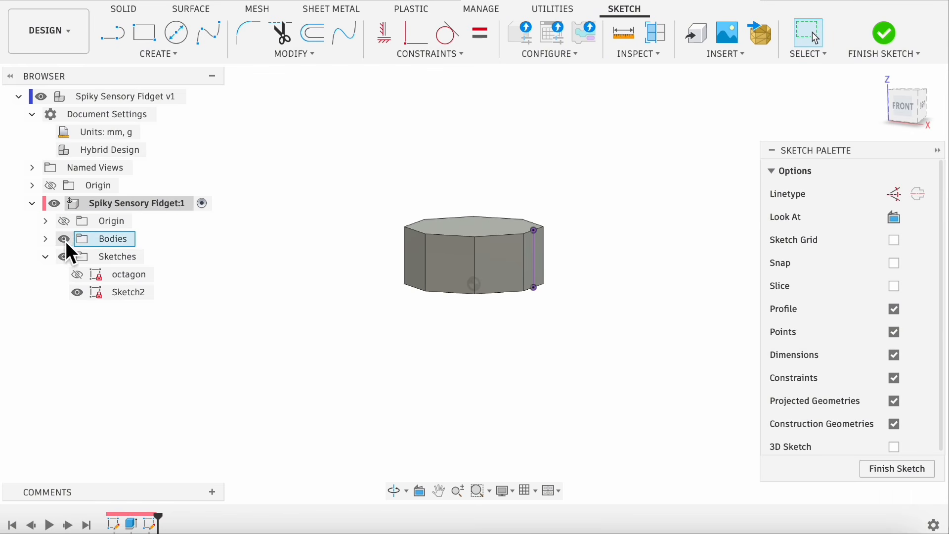
Step: Hide the bodies and draw two lines from the projected edge's ends to an outer point, about 7 mm and 6.1 mm long, forming a triangle
middle_click_drag(490, 402, 513, 396, "shift")
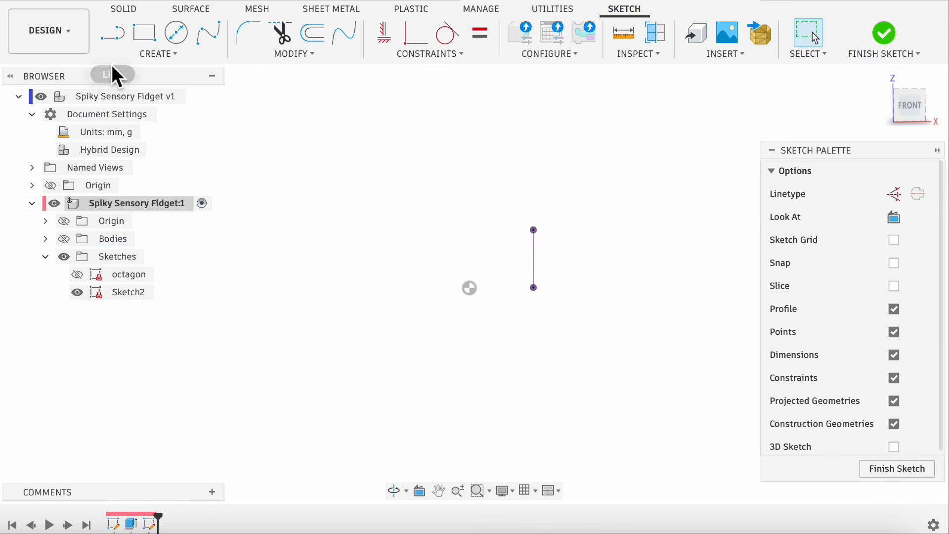
key("l")
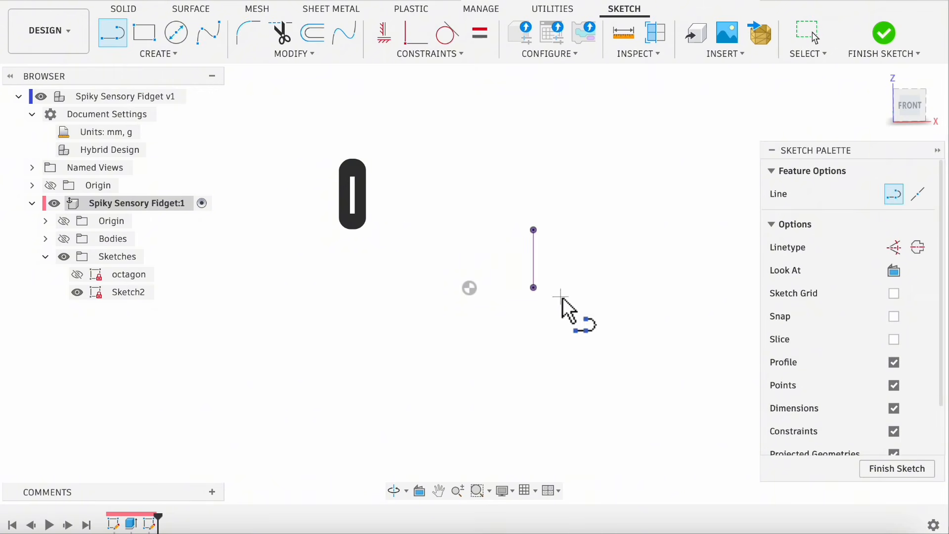
left_click(575, 253)
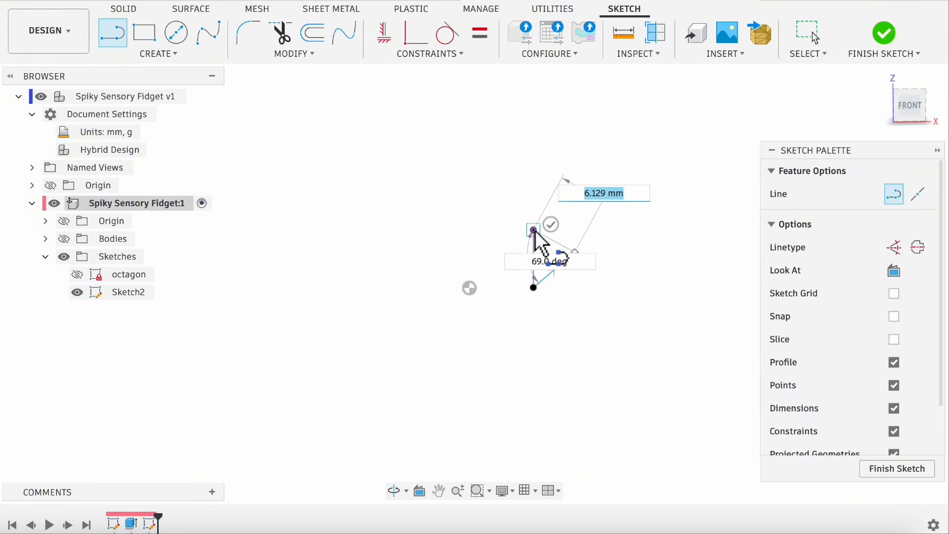
left_click(533, 230)
scroll(638, 363, "up", 3)
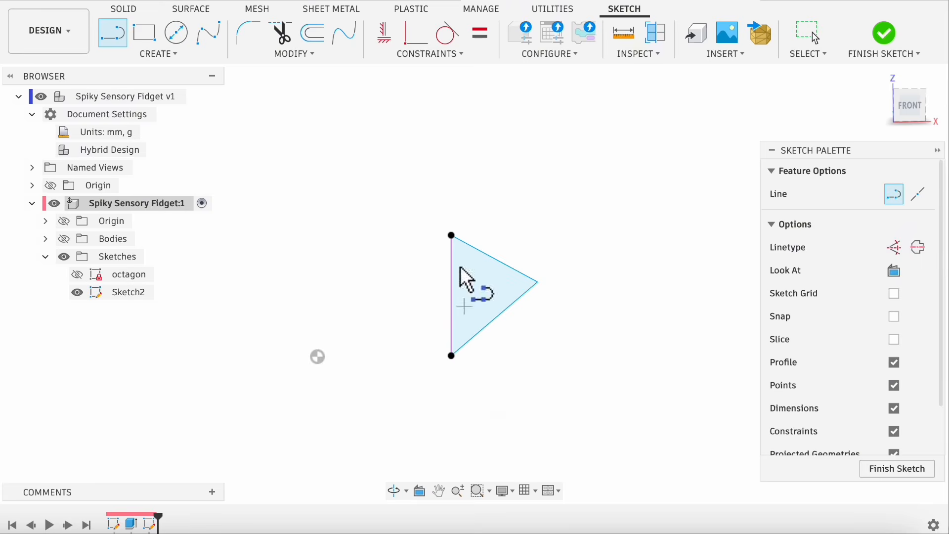
Step: Dimension the angle between the projected vertical edge and the triangle's lower line as 45 degrees
key("d")
left_click(453, 331)
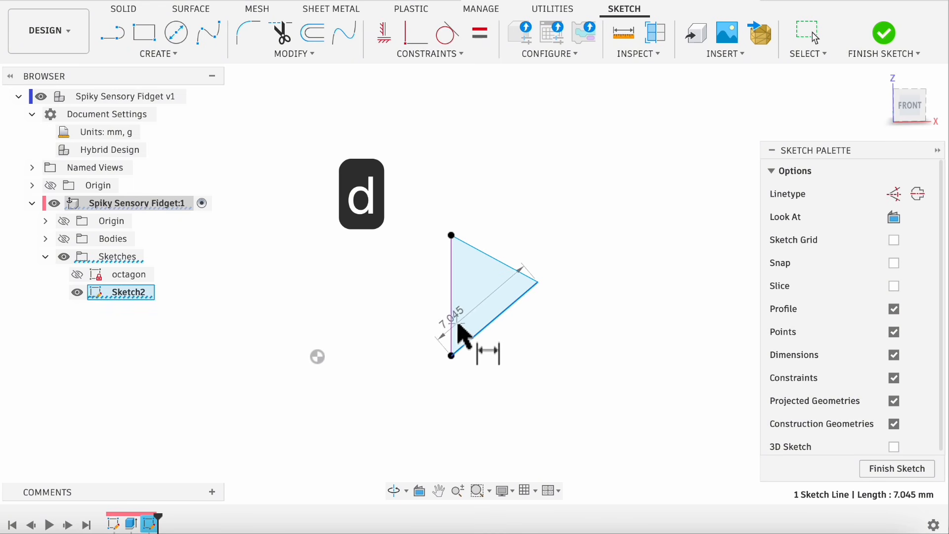
left_click(458, 347)
left_click(469, 322)
type("45")
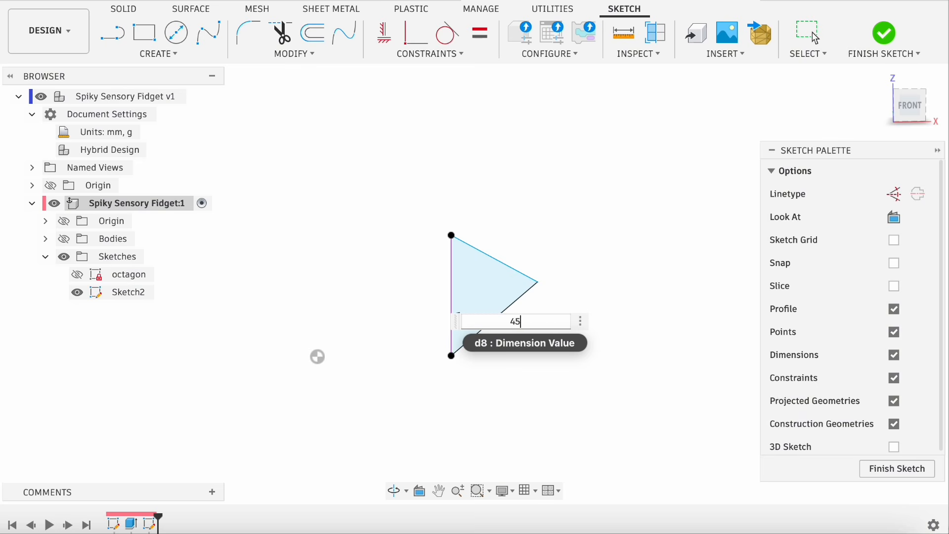
key("Return")
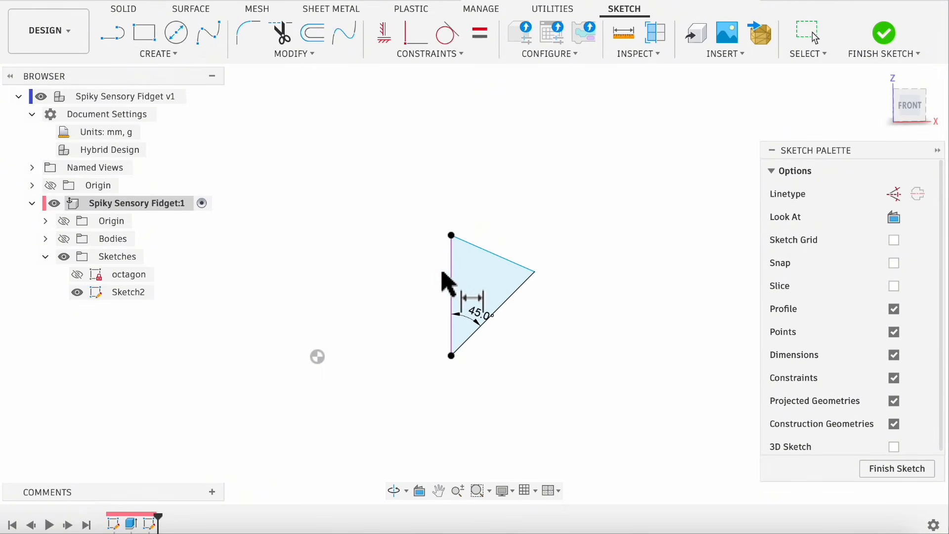
Step: Add a user parameter SpikeHeight of 4 mm with the comment "Controls the spike height and tactile intensity."
key("Escape")
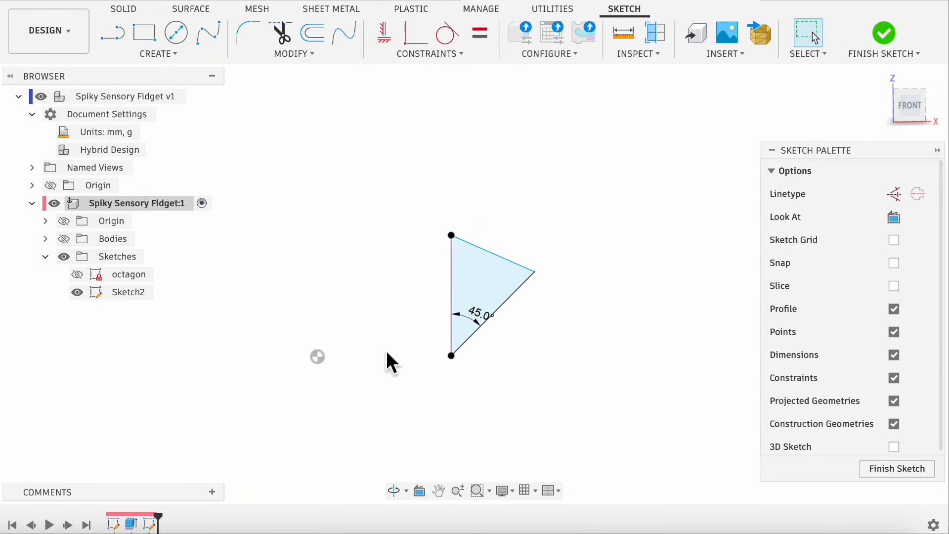
left_click(295, 59)
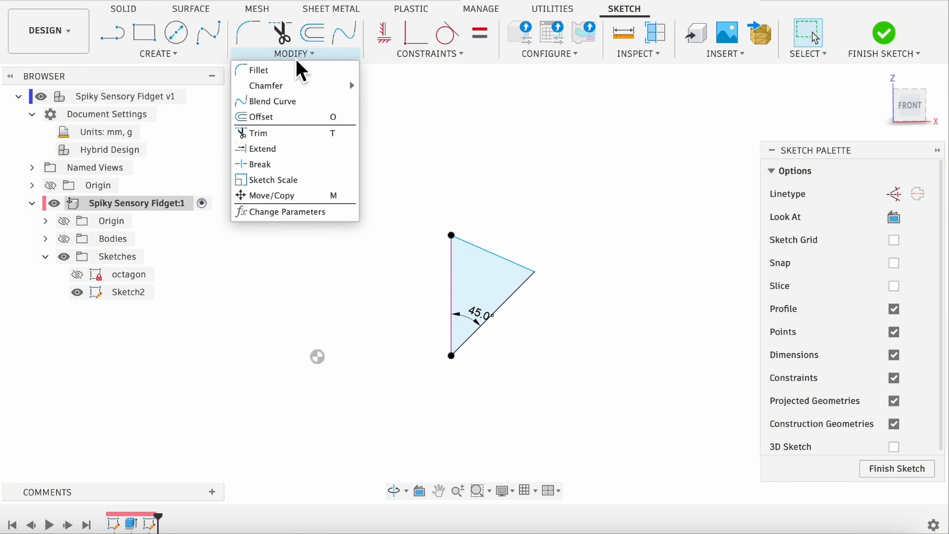
left_click(305, 212)
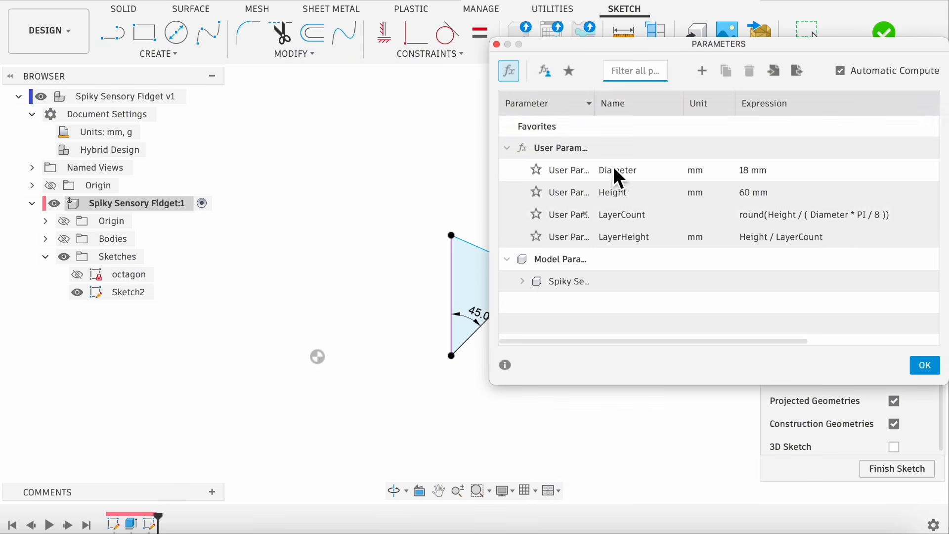
left_click_drag(683, 46, 438, 101)
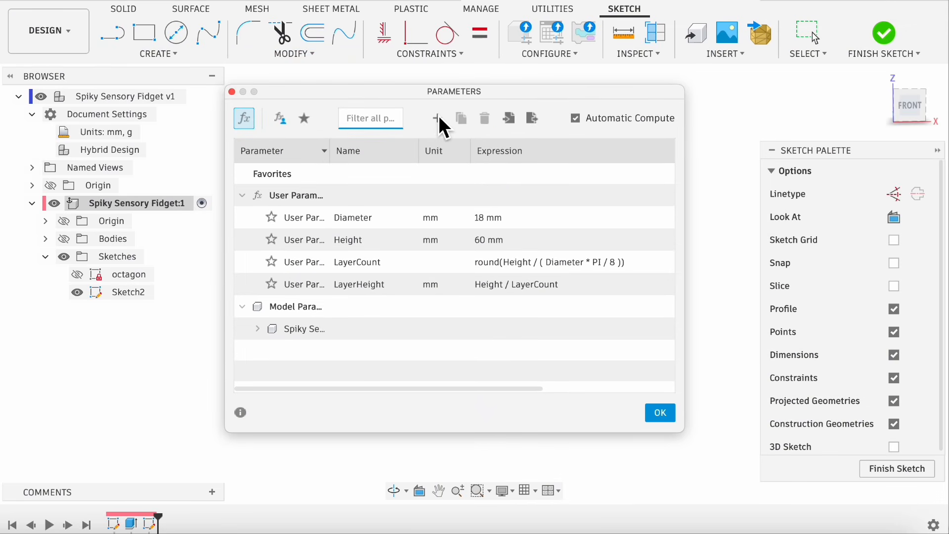
left_click(437, 119)
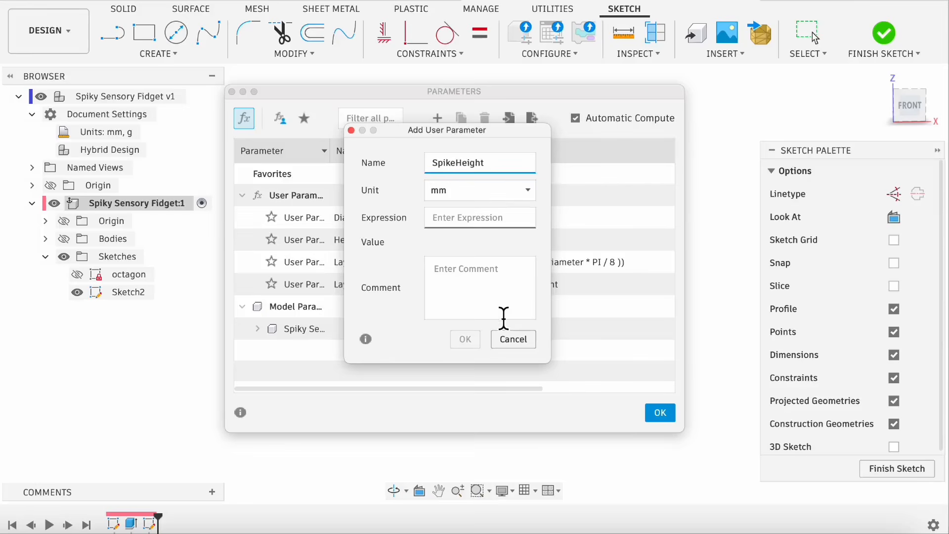
left_click(503, 317)
type("Controls the spike height and tactile intensity.")
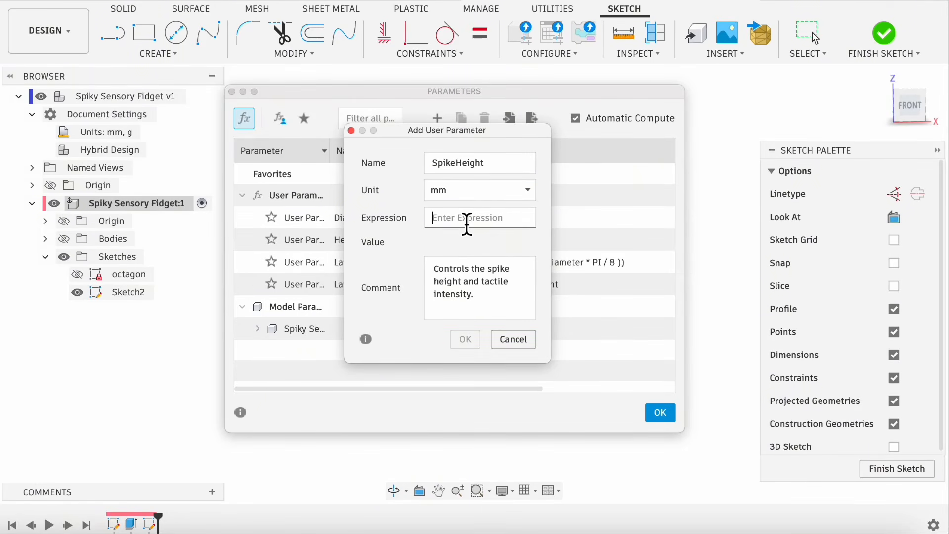
type("4")
left_click(464, 339)
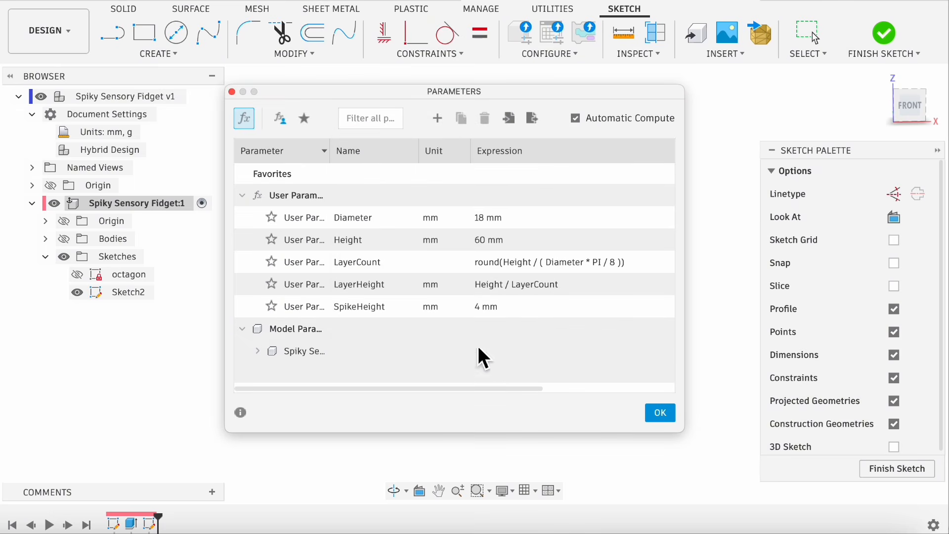
left_click(660, 413)
Step: Dimension the distance from the triangle's outer point to the projected vertical edge with the SpikeHeight parameter
key("d")
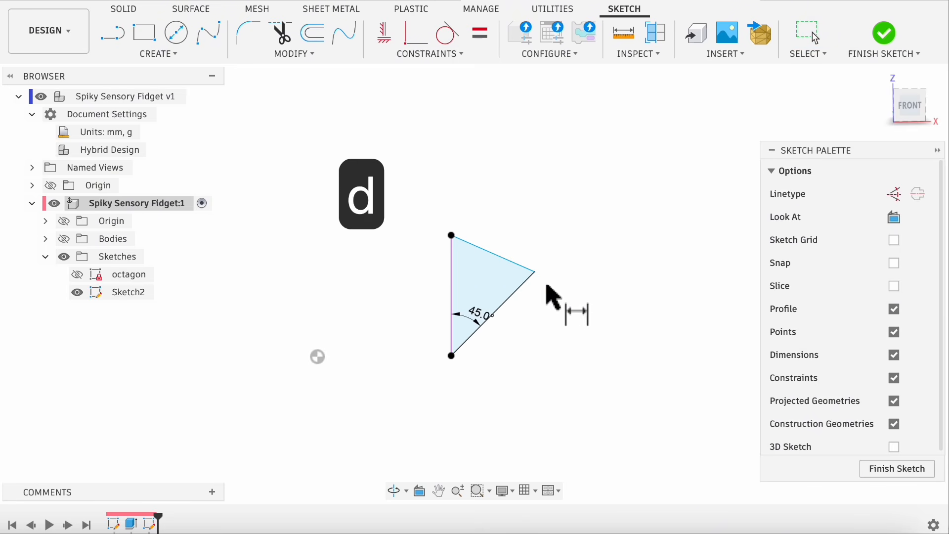
left_click(535, 272)
left_click(452, 283)
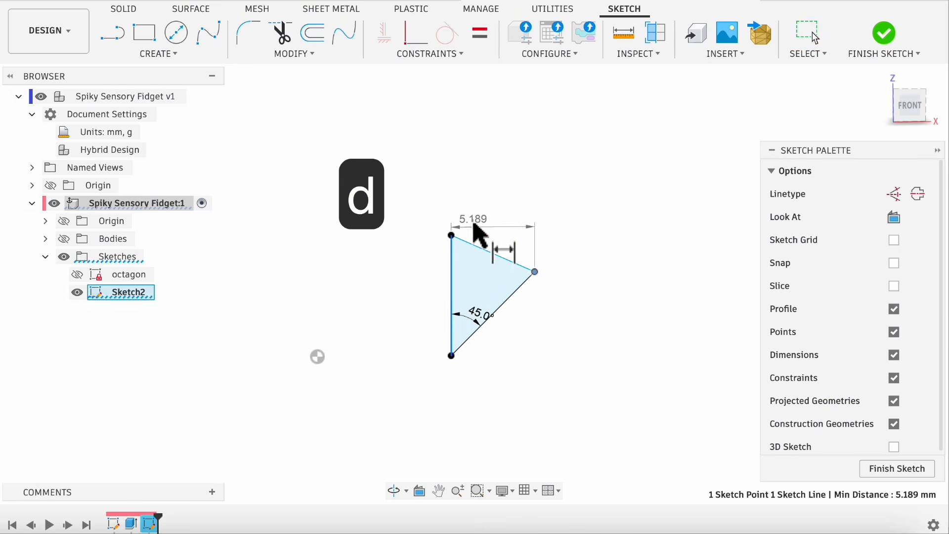
left_click(522, 226)
type("sp")
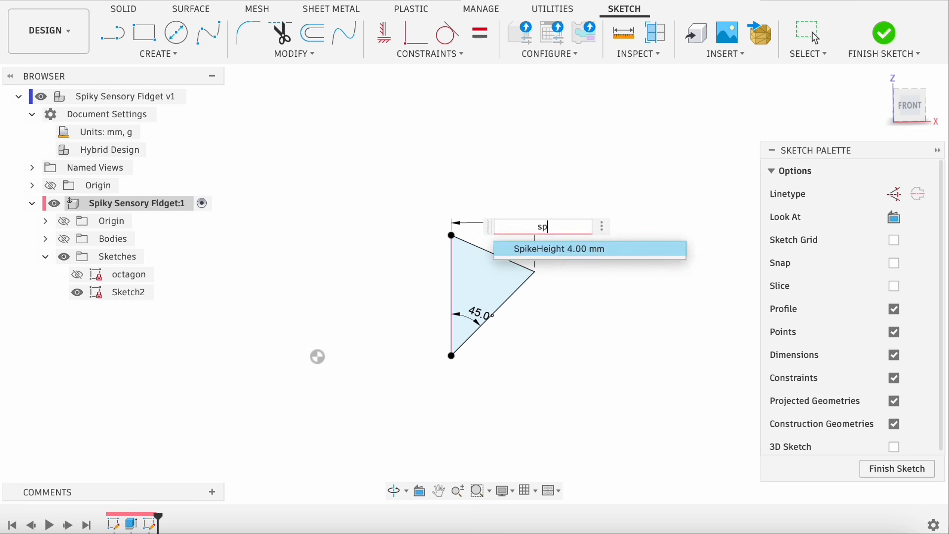
key("Return")
key("Return")
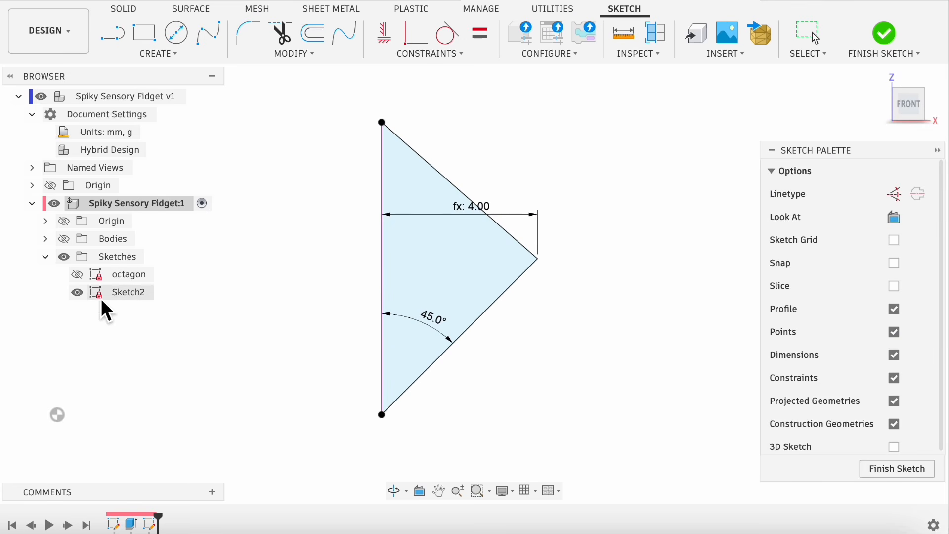
Step: Finish the triangle sketch and rename it "Spike"
left_click(883, 31)
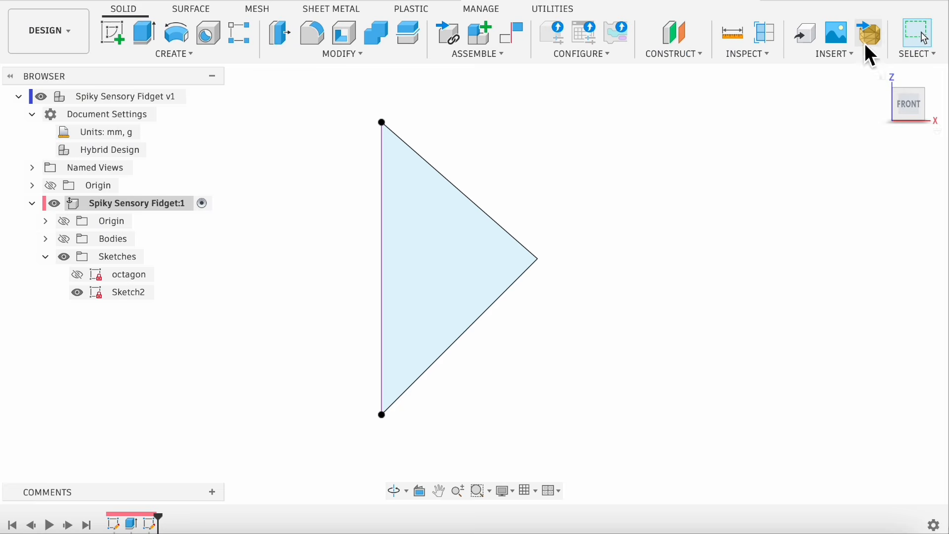
right_click(127, 292)
left_click(188, 130)
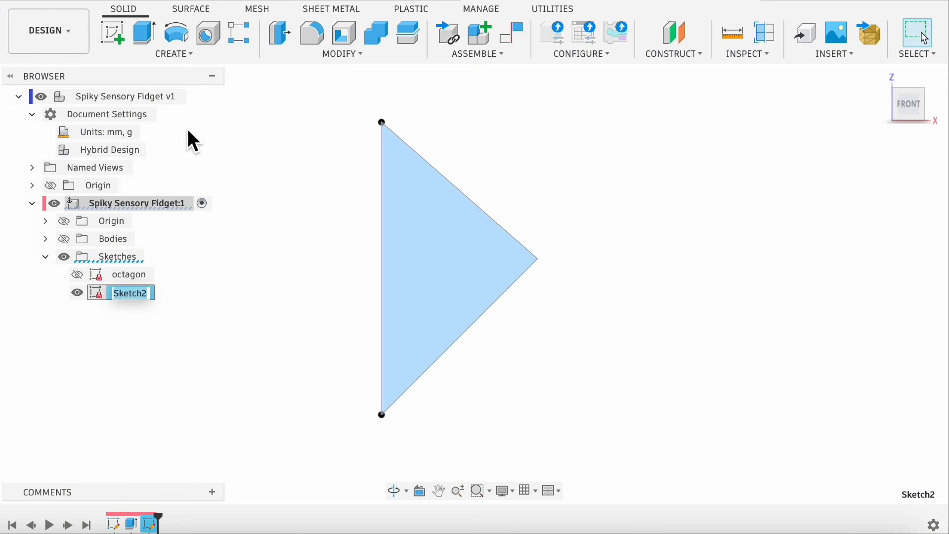
type("Spike")
key("Return")
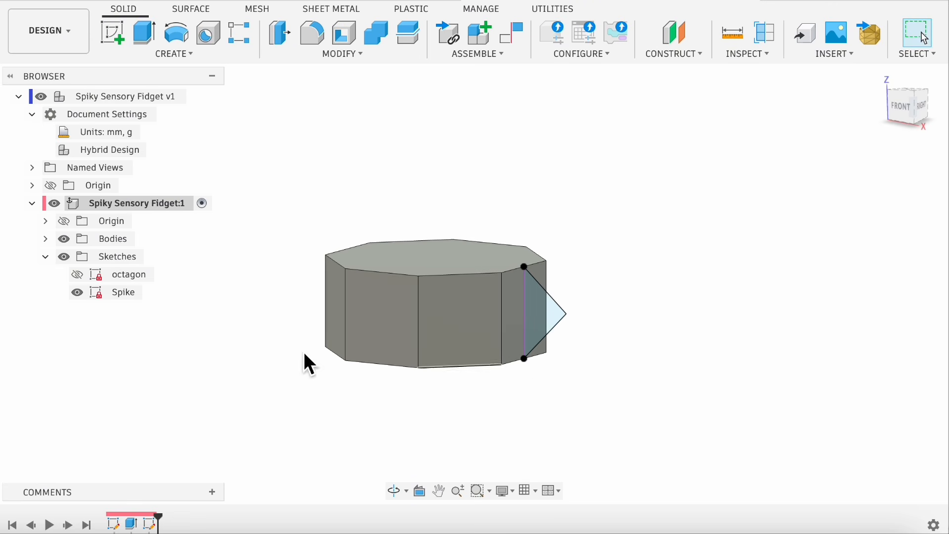
Step: Sketch a diamond on the octagon's positive X side face, joining the spike edge's endpoints to the midpoints of the face's vertical edges
left_click(115, 33)
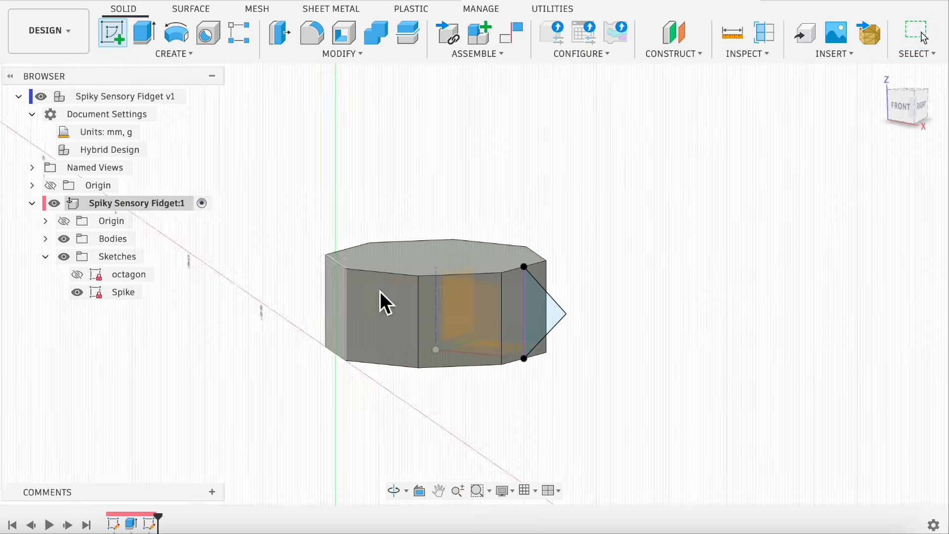
left_click(517, 311)
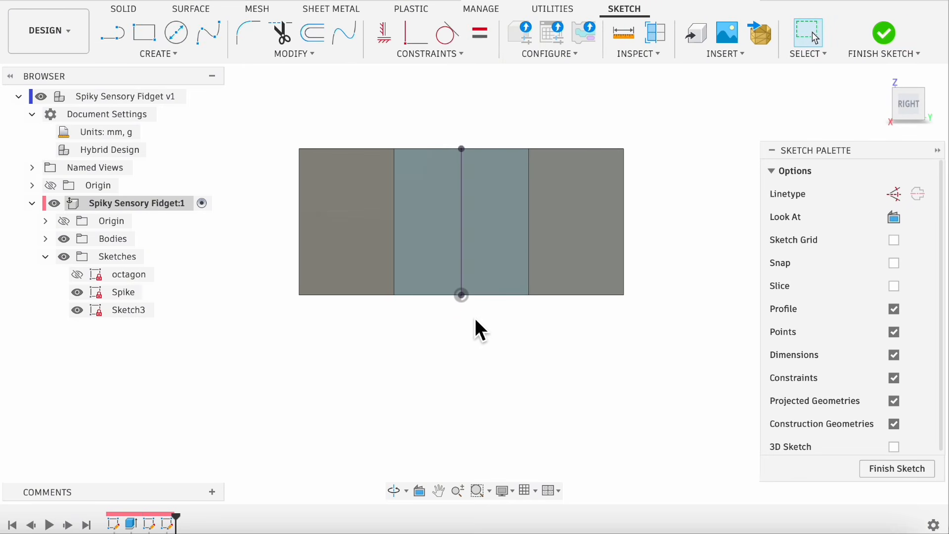
key("l")
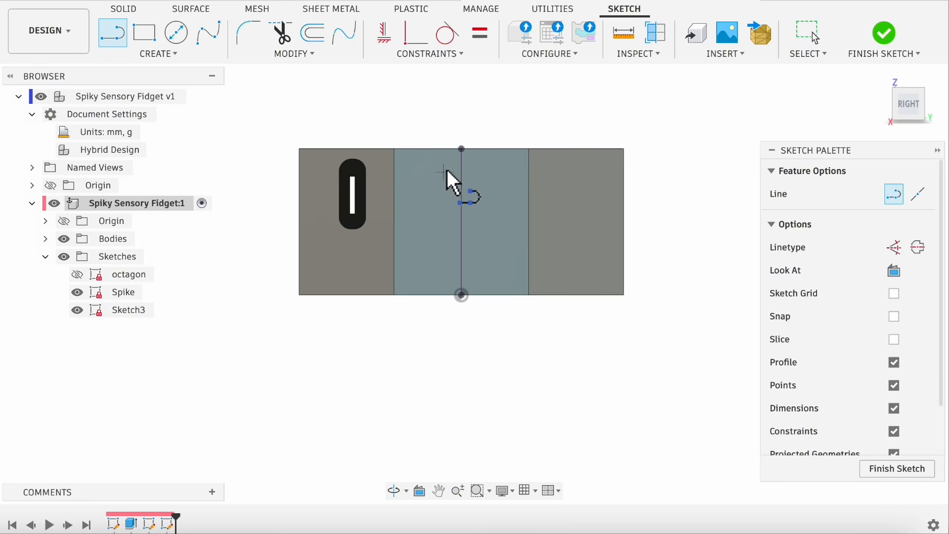
left_click(461, 148)
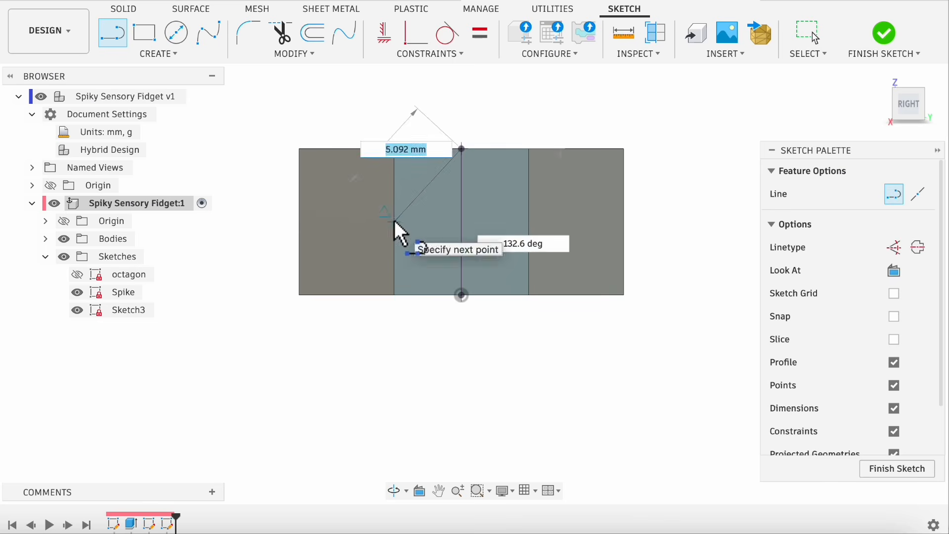
left_click(394, 222)
left_click(461, 296)
double_click(529, 222)
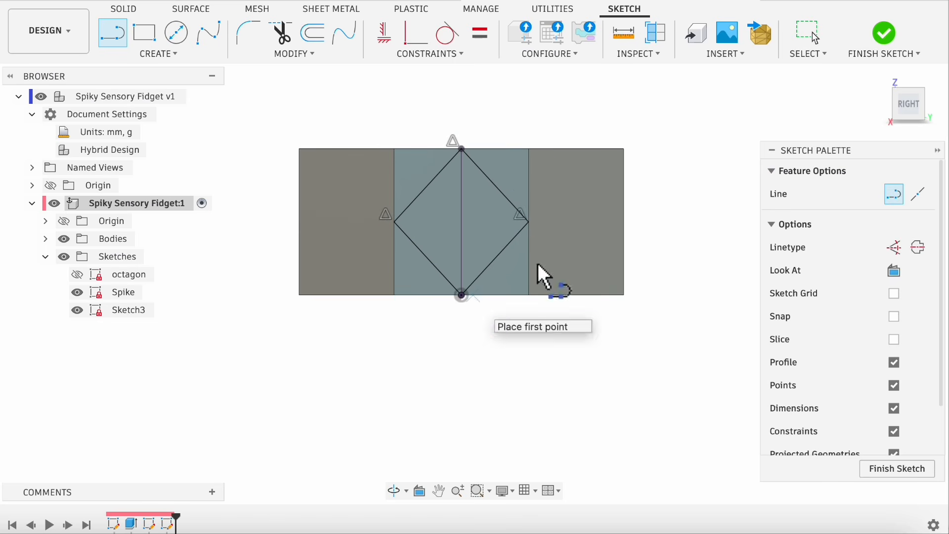
Step: Finish the diamond sketch and rename it "Spike Bottom"
left_click(883, 36)
right_click(131, 310)
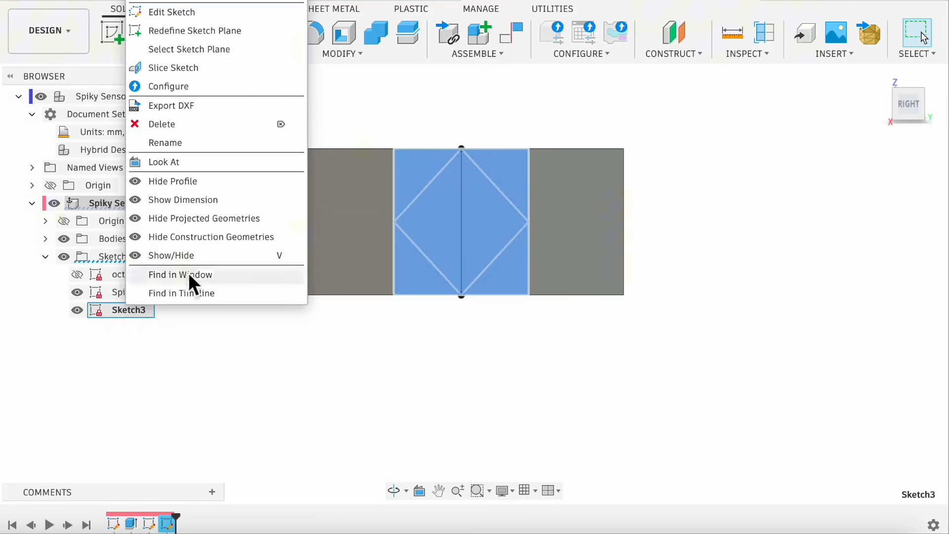
left_click(207, 144)
type("Spike Bottom")
key("Return")
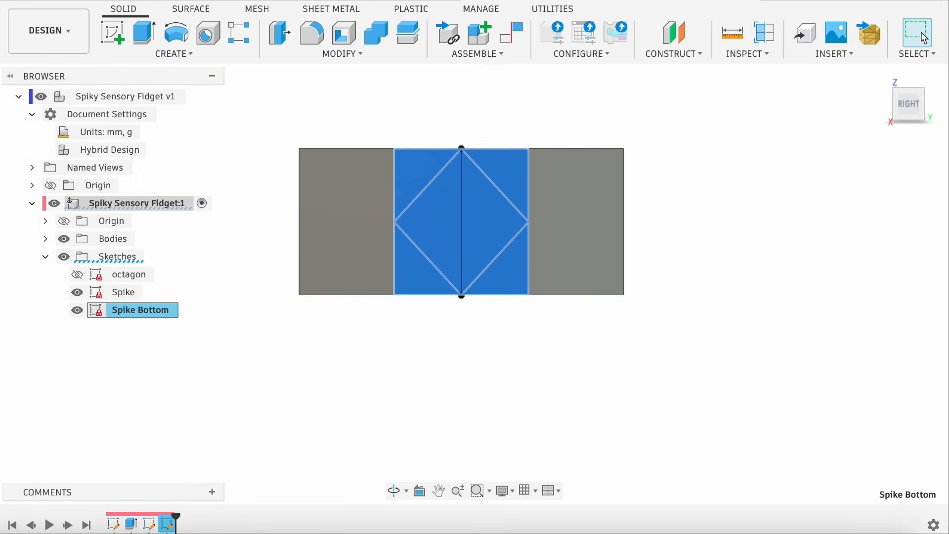
Step: Loft the diamond profile to the outer point of the Spike triangle to form a pyramid spike
middle_click_drag(276, 368, 336, 409, "shift")
left_click(264, 366)
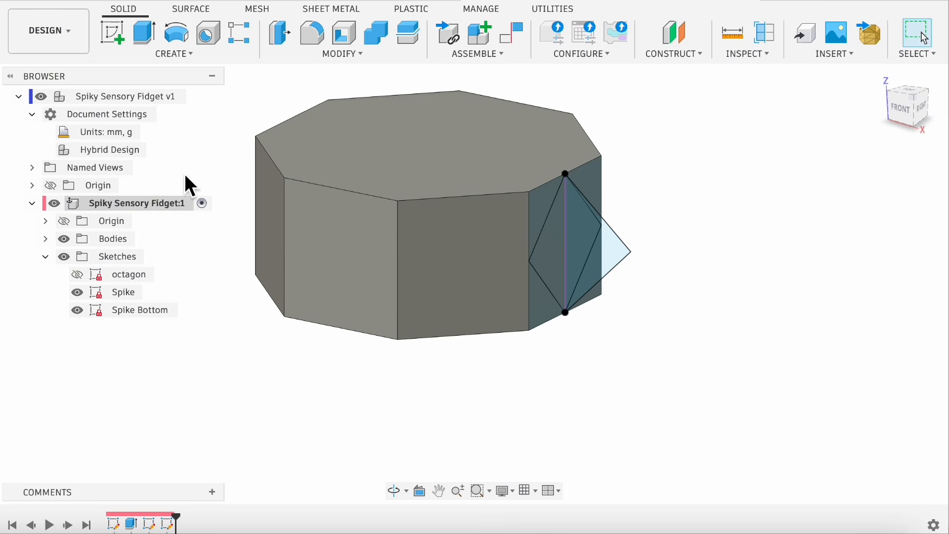
left_click(174, 53)
left_click(126, 164)
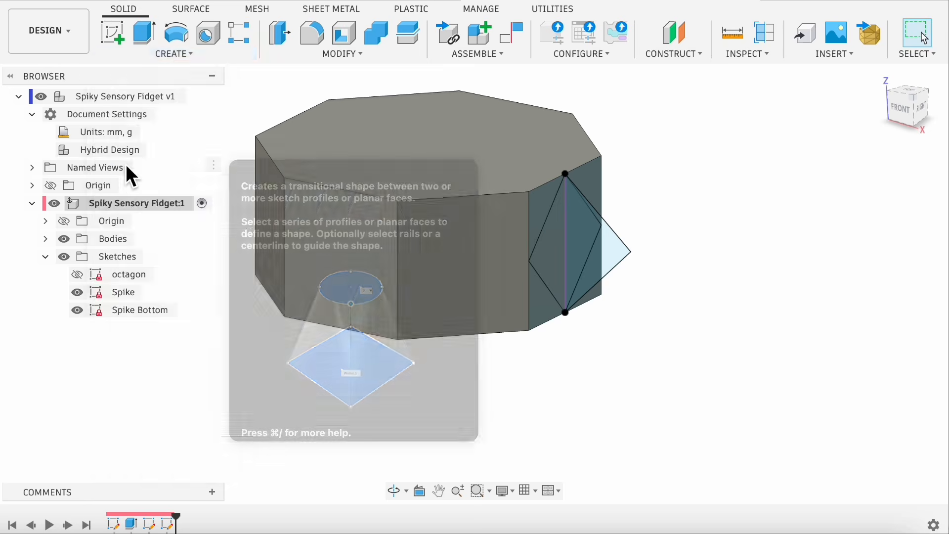
left_click(558, 267)
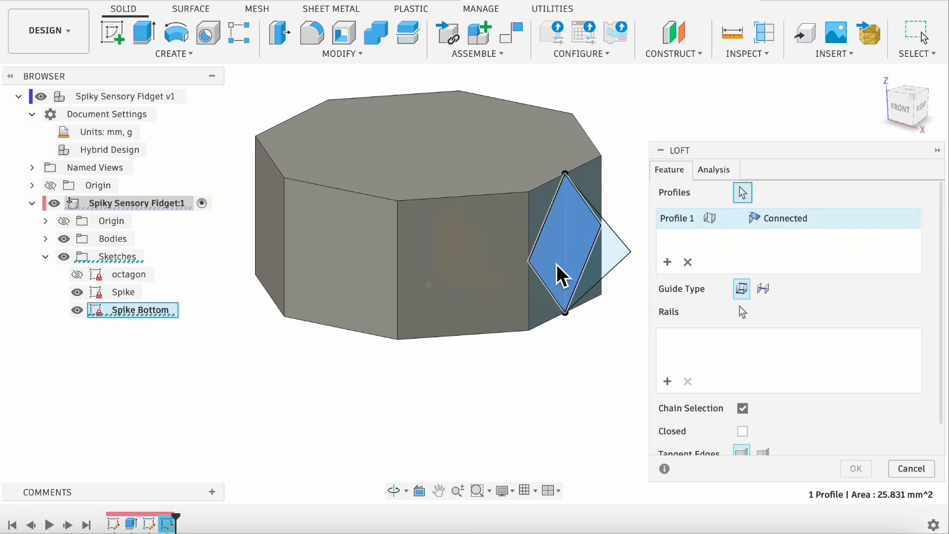
left_click(631, 253)
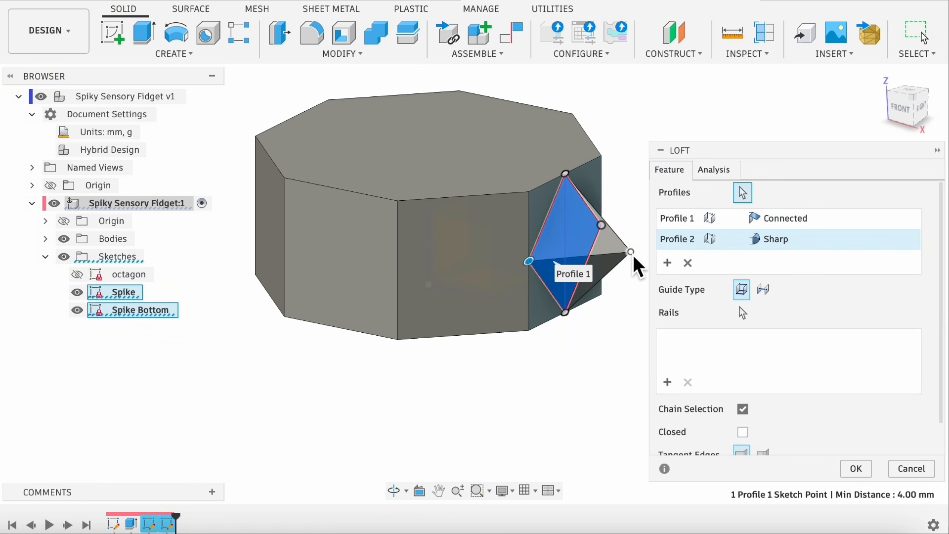
left_click(870, 476)
middle_click_drag(534, 409, 409, 383, "shift")
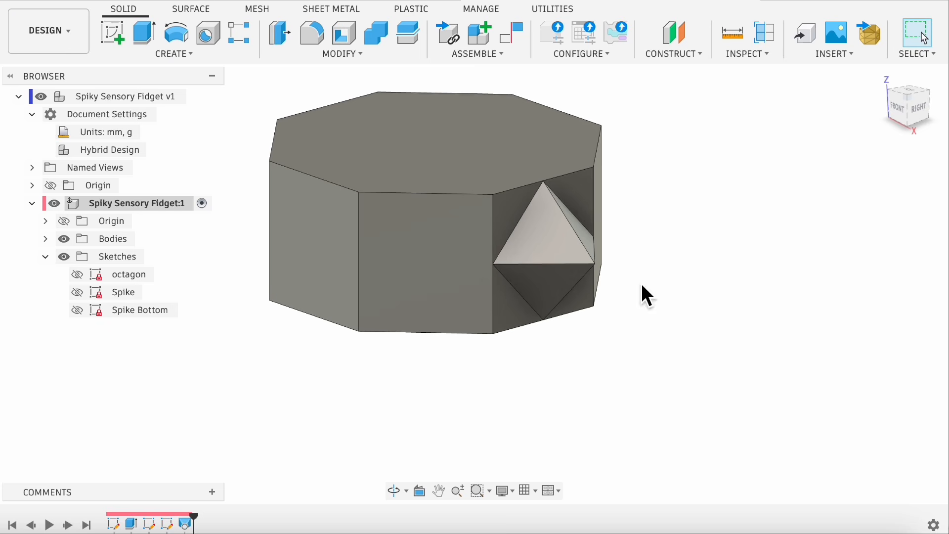
Step: Set up a circular pattern of features with the spike loft as its object
left_click(194, 52)
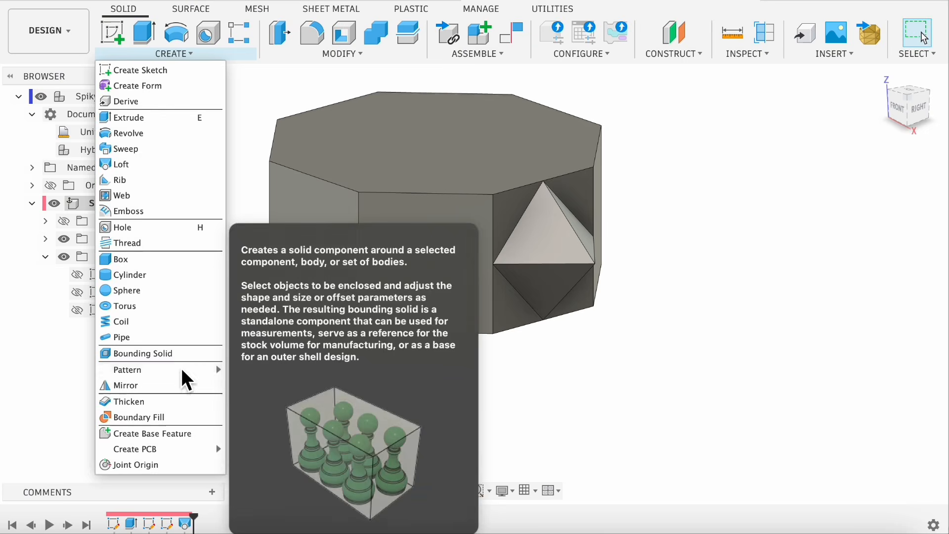
mouse_move(181, 370)
left_click(281, 388)
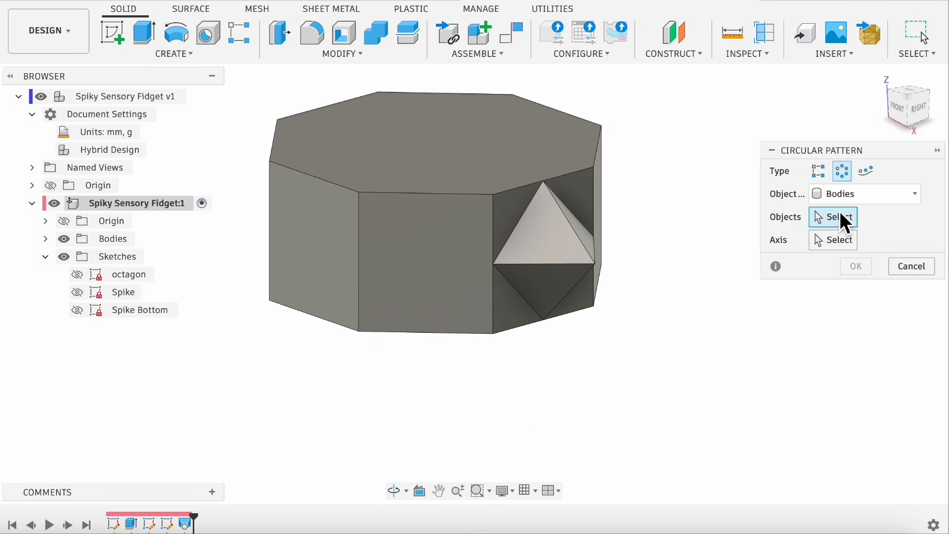
left_click(849, 196)
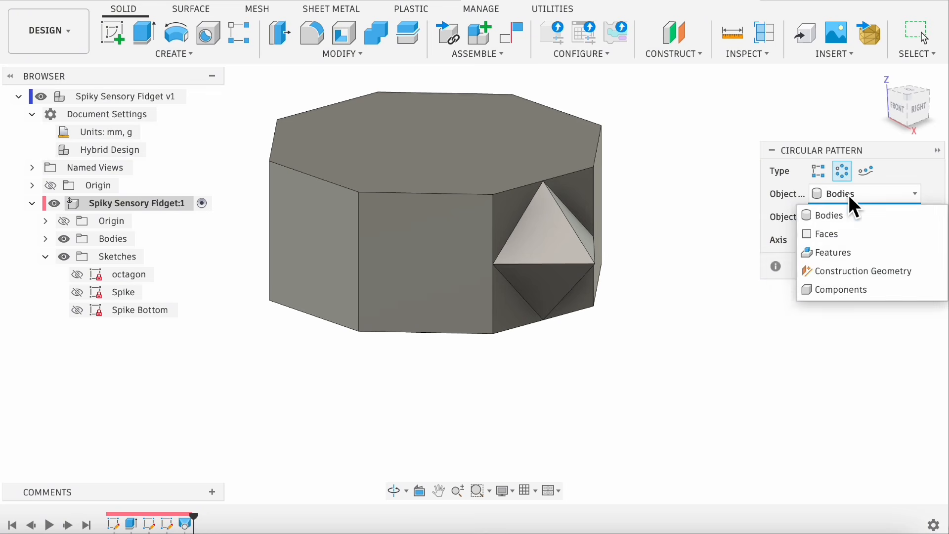
left_click(847, 253)
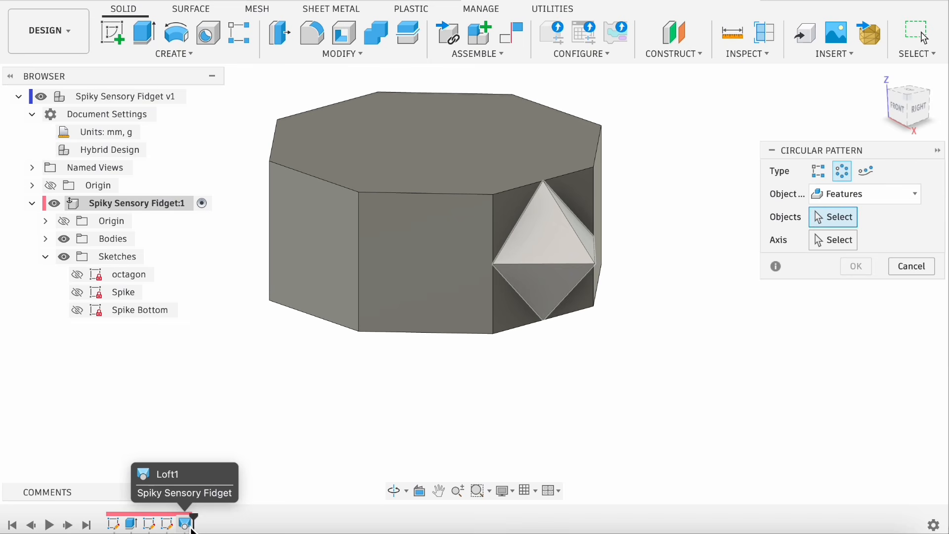
left_click(185, 525)
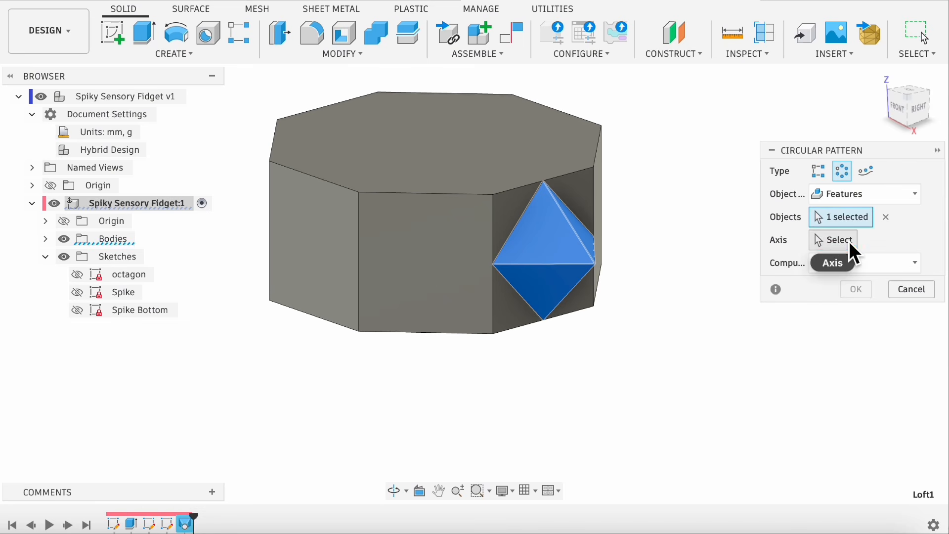
Step: Pattern the spike fully around the component's Z axis with a quantity of 8
left_click(831, 240)
left_click(46, 221)
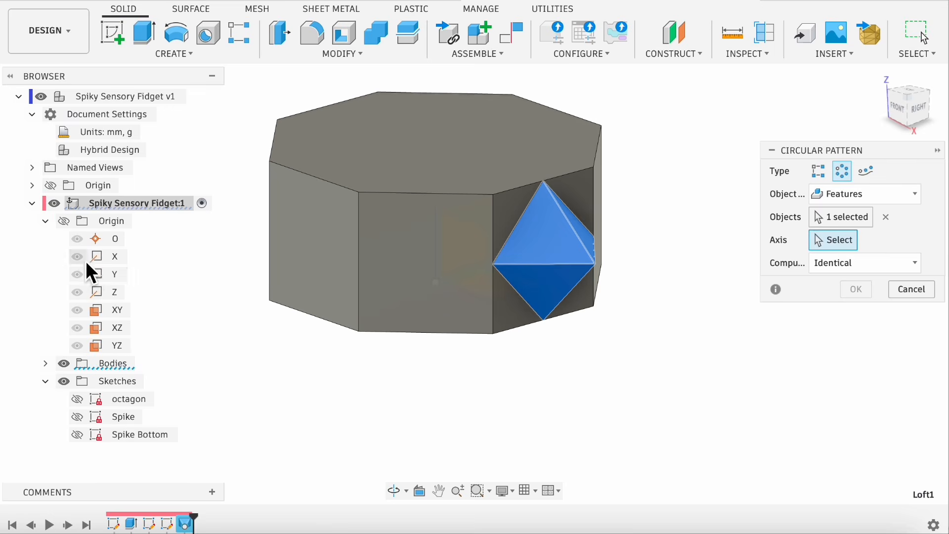
left_click(118, 291)
left_click(45, 221)
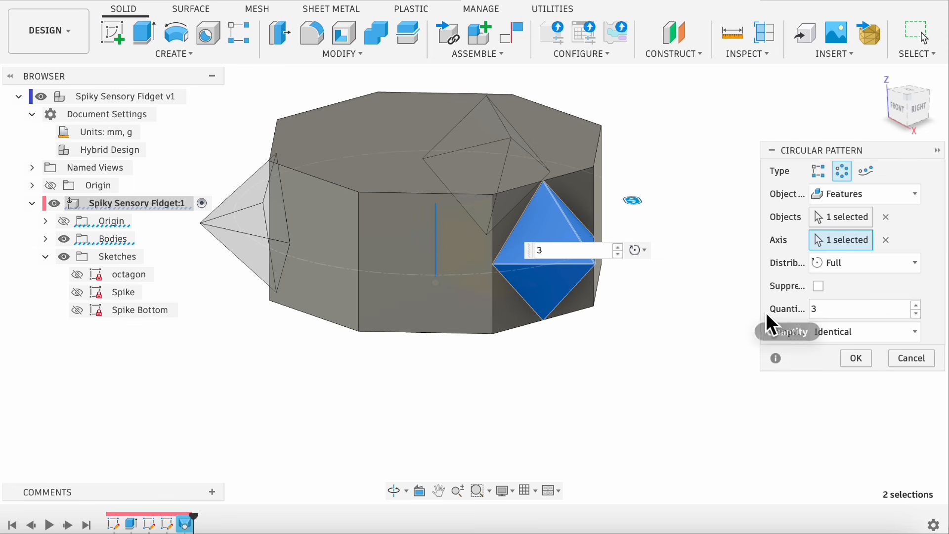
double_click(840, 313)
type("8")
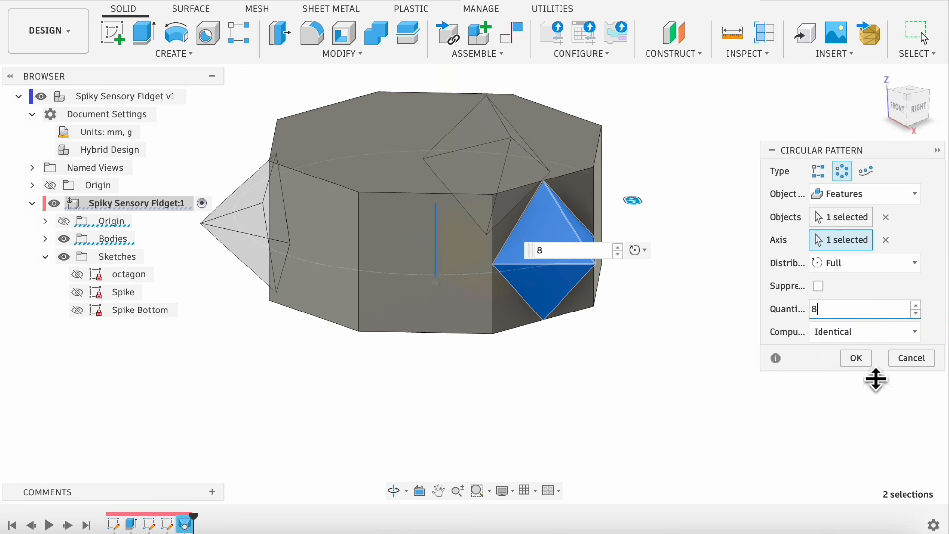
left_click(866, 361)
scroll(641, 388, "down", 2)
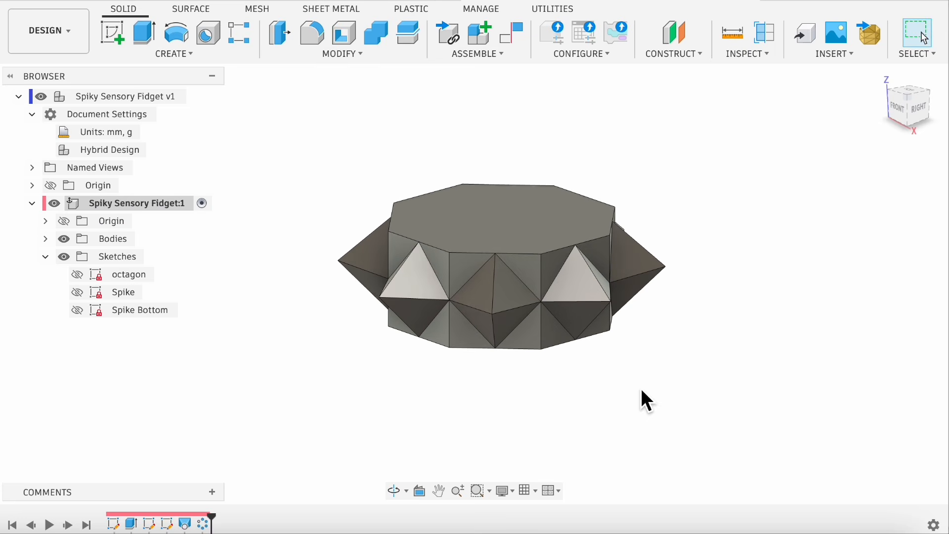
Step: Set up a rectangular pattern of the spiked octagonal body along the component's Z axis with Spacing distribution
middle_click_drag(641, 387, 643, 251, "shift")
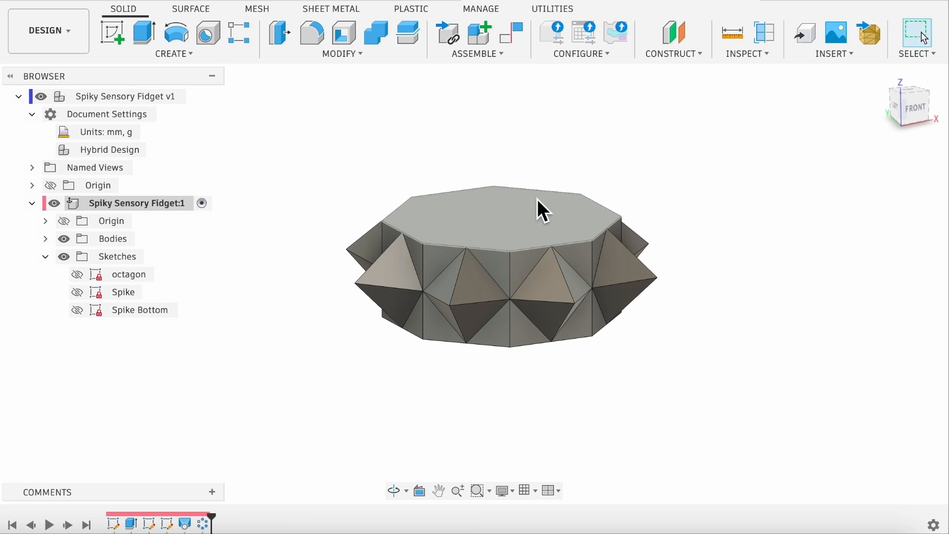
left_click(249, 37)
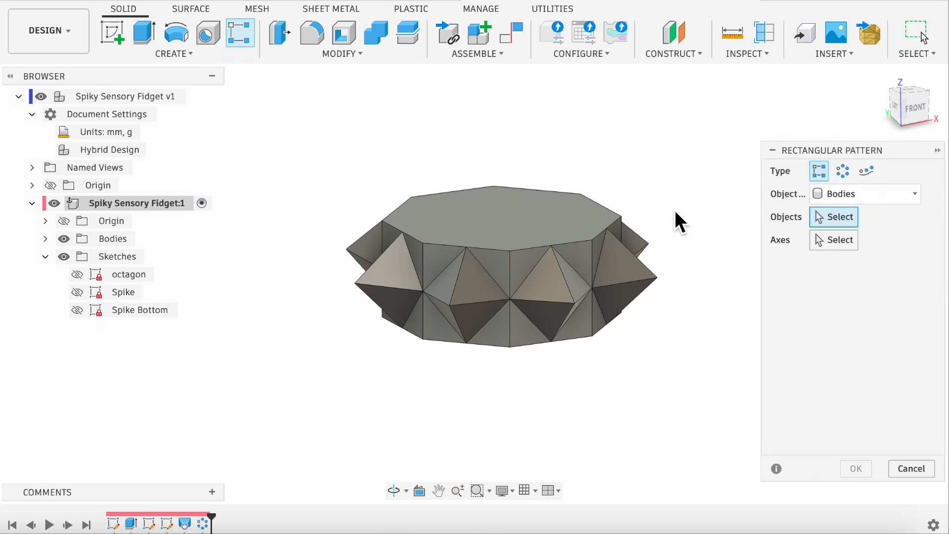
left_click(573, 269)
left_click(834, 240)
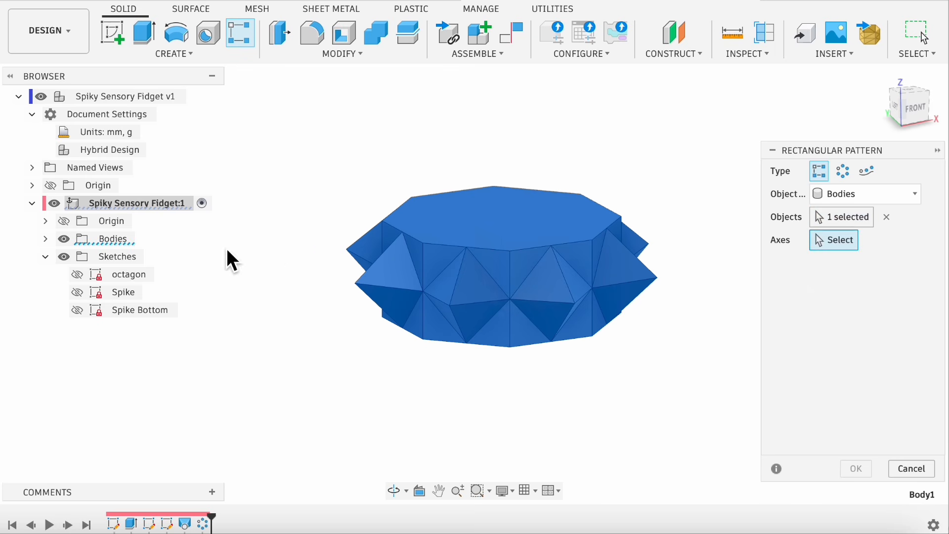
left_click(45, 221)
left_click(91, 272)
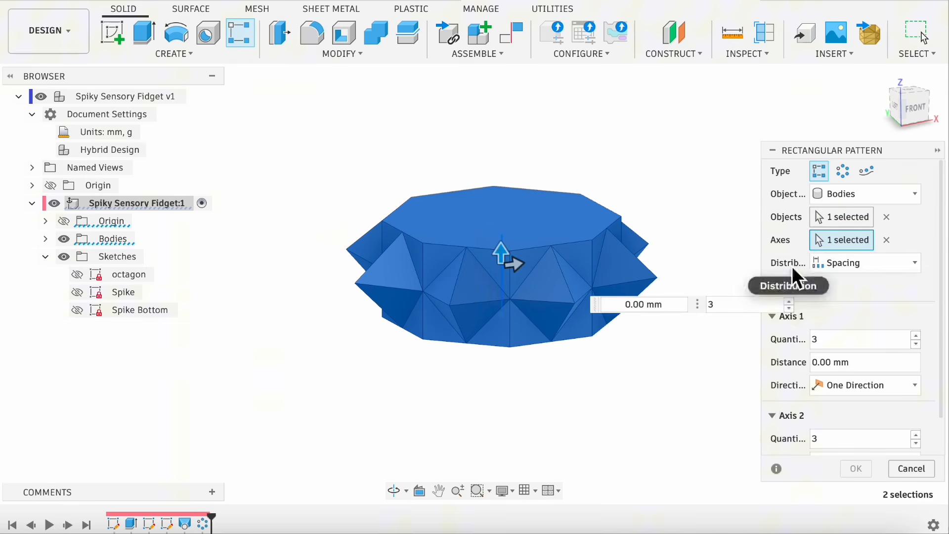
left_click(845, 268)
left_click(846, 305)
Step: Set the pattern to a quantity of 2 at a distance of LayerHeight/2 and create it
left_click(819, 341)
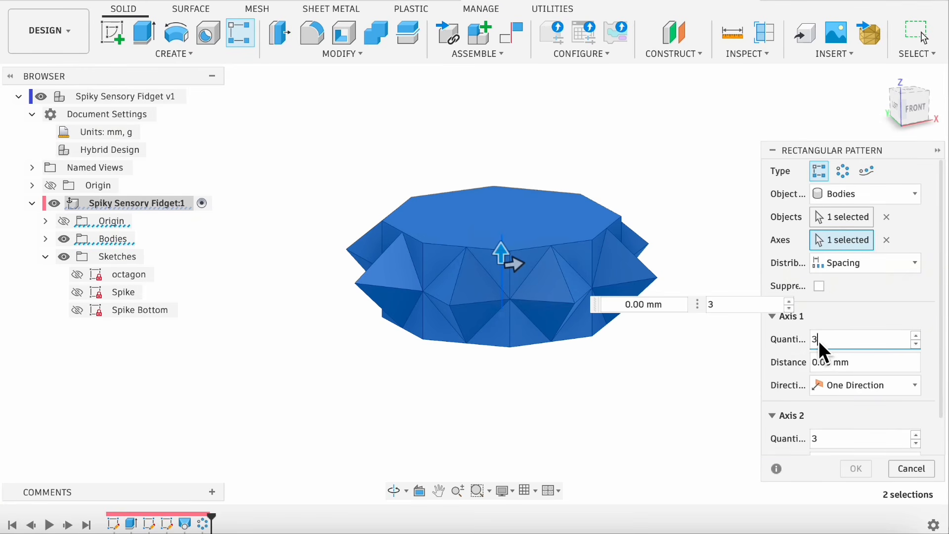
key("BackSpace")
type("2")
left_click(872, 368)
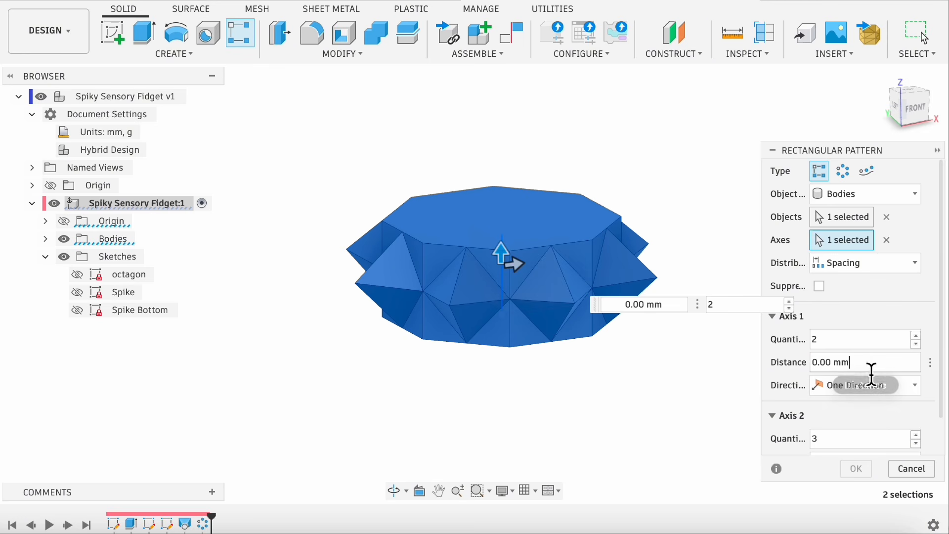
key("ctrl+a")
type("l")
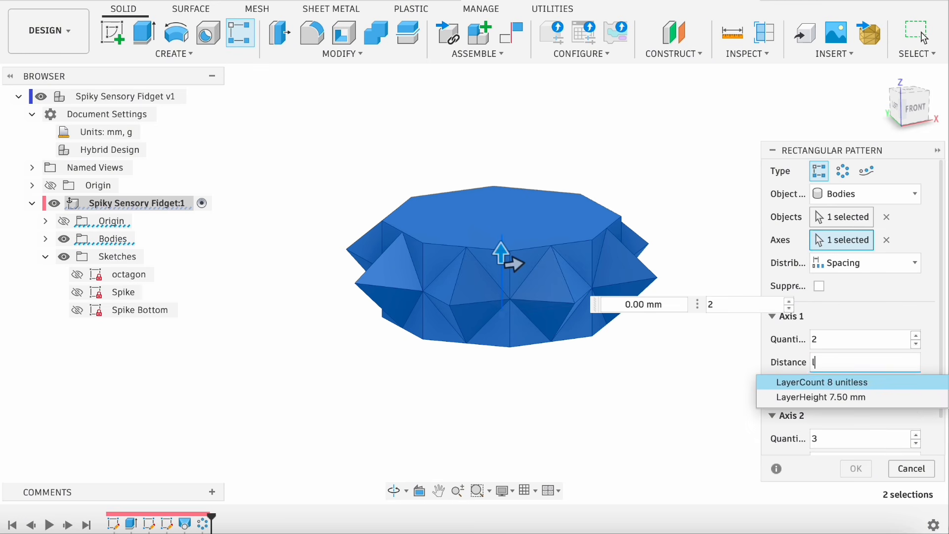
key("Down")
key("Return")
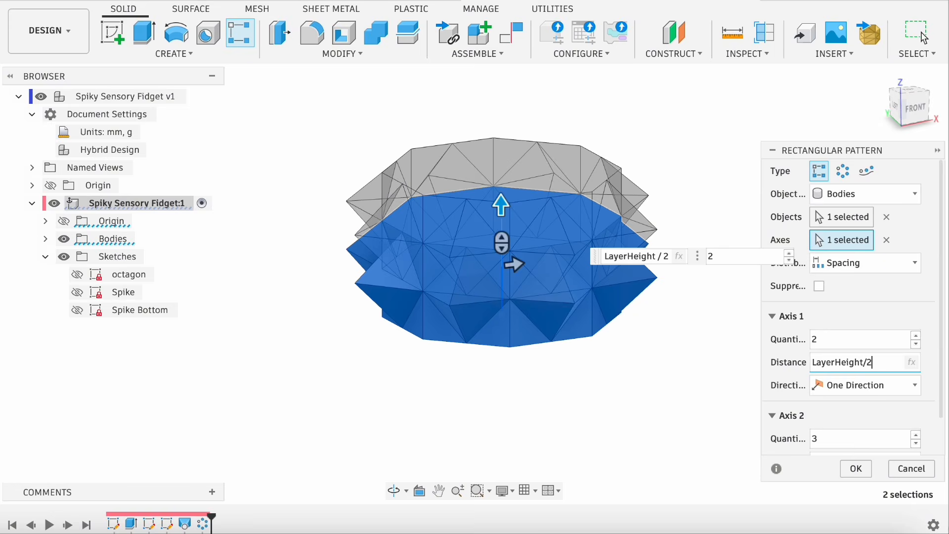
type("/2")
key("Return")
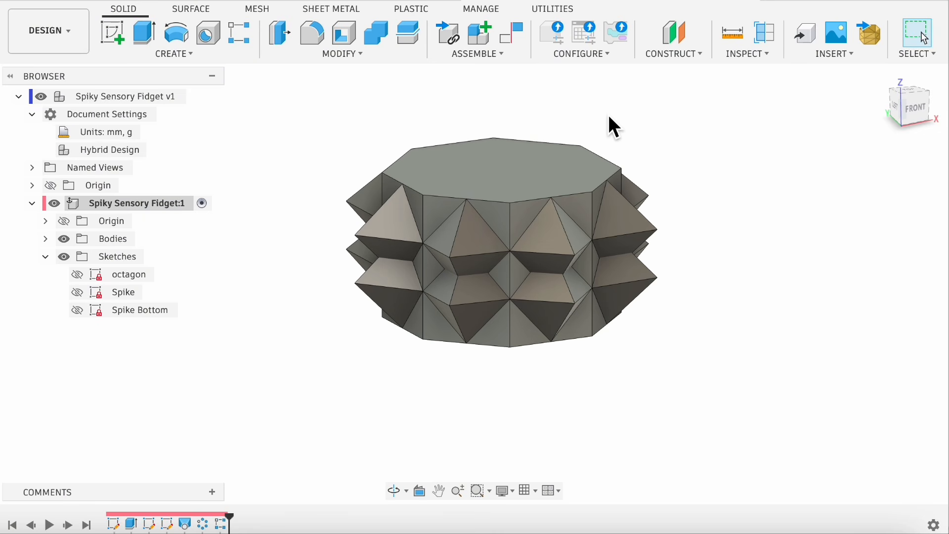
Step: Rotate the upper spiked body by 360/8/2 degrees about the component's Z axis
key("m")
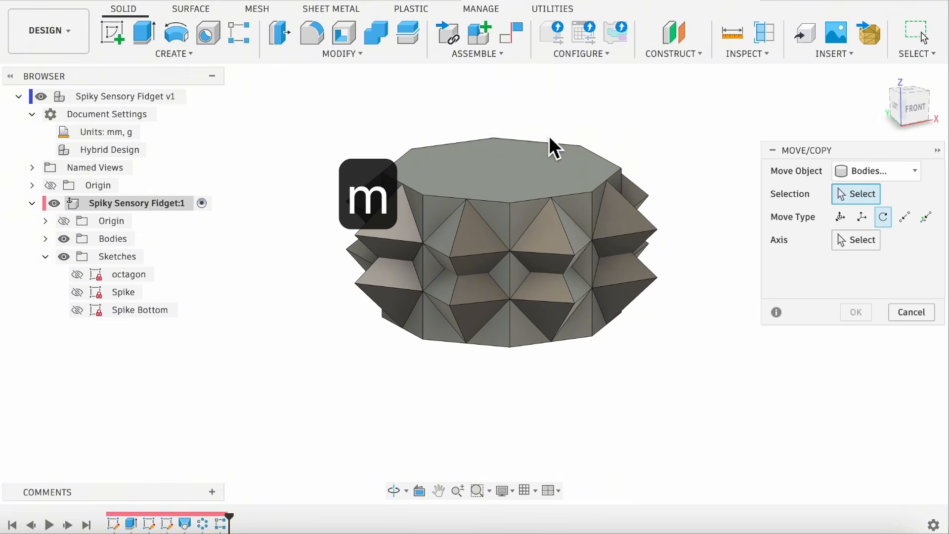
left_click(508, 184)
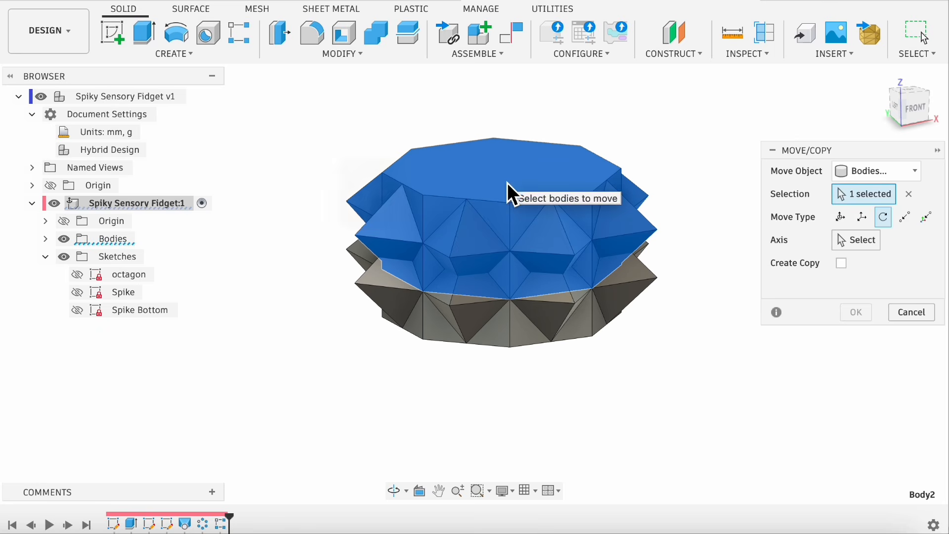
left_click(887, 217)
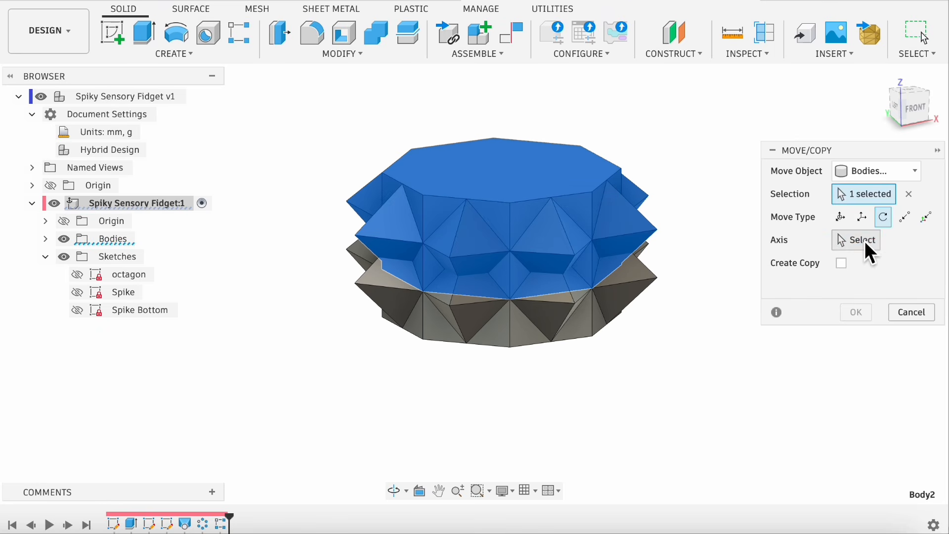
left_click(46, 221)
left_click(111, 291)
left_click(46, 221)
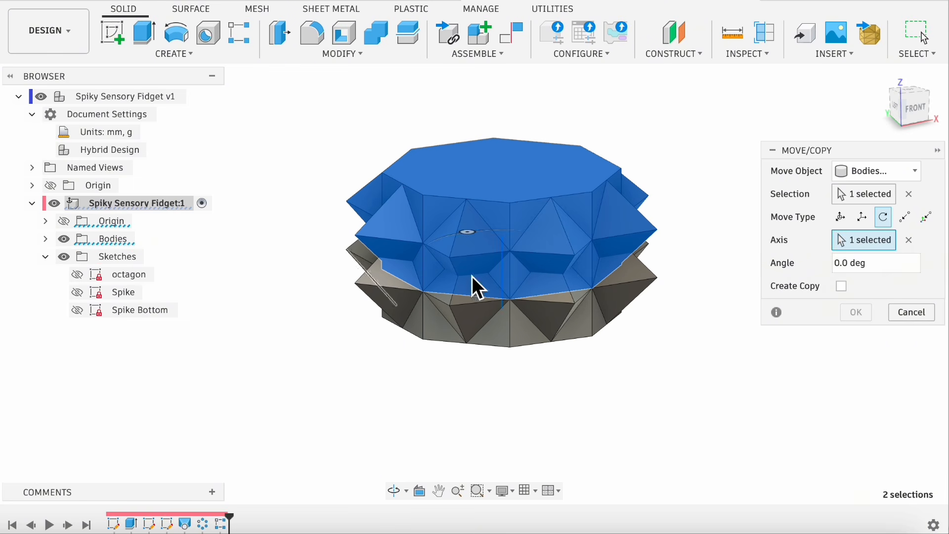
left_click(846, 270)
type("360")
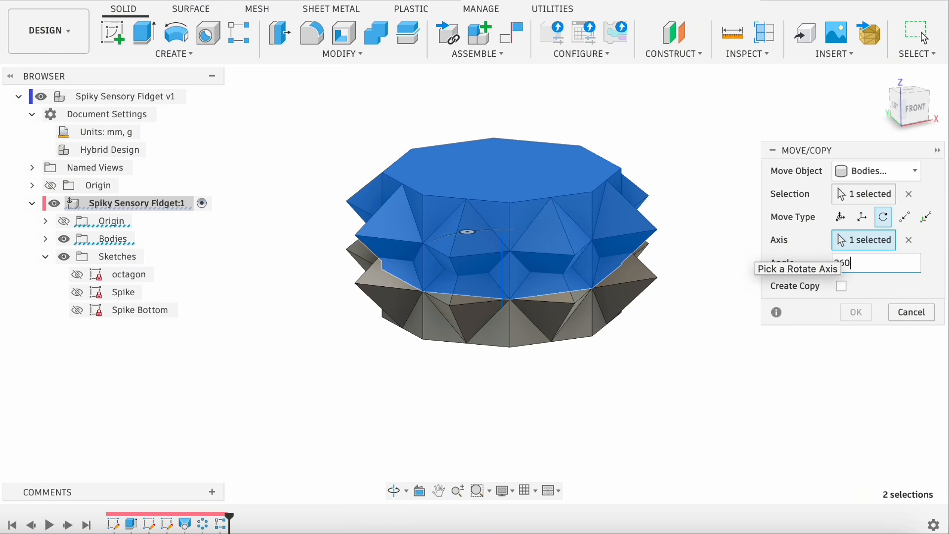
type("/8/2")
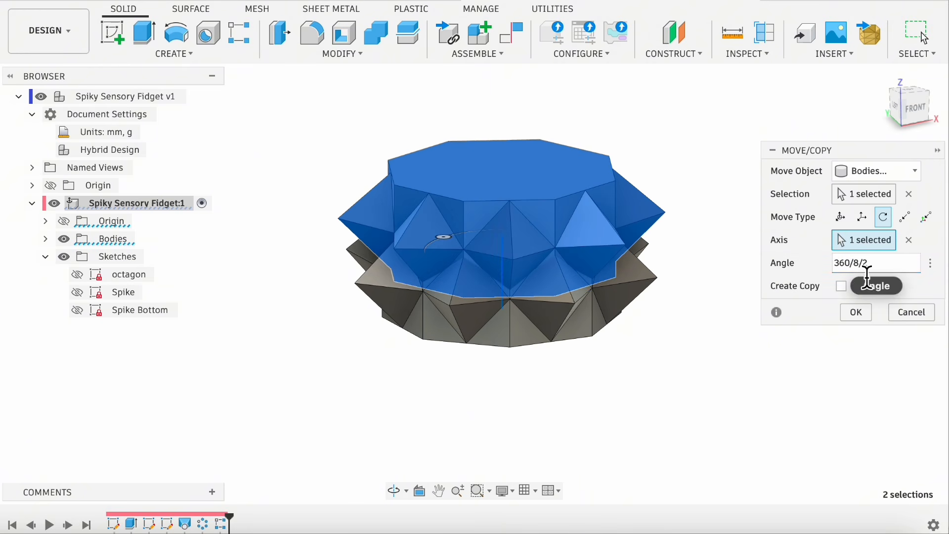
left_click(855, 320)
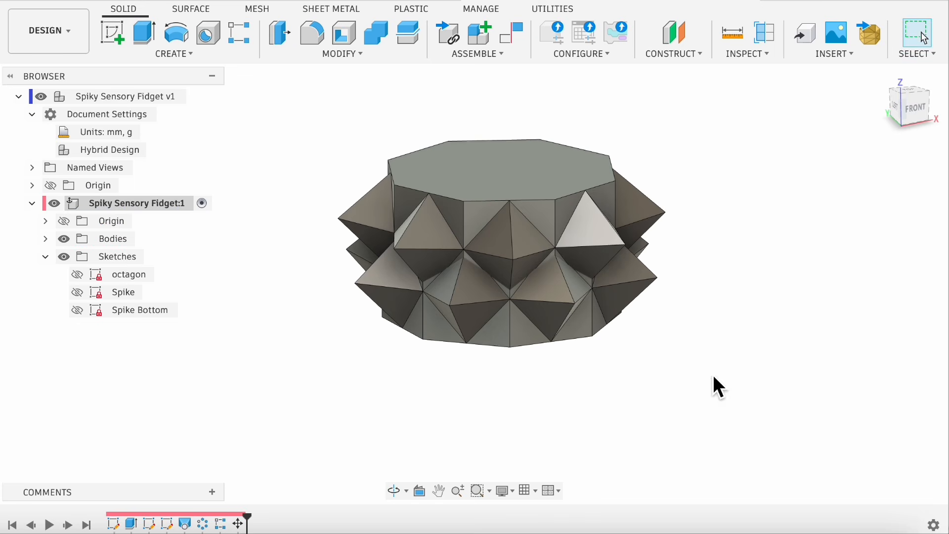
Step: Set up a rectangular pattern of both spiked layer bodies along the component's Z axis
middle_click_drag(563, 409, 512, 398, "shift")
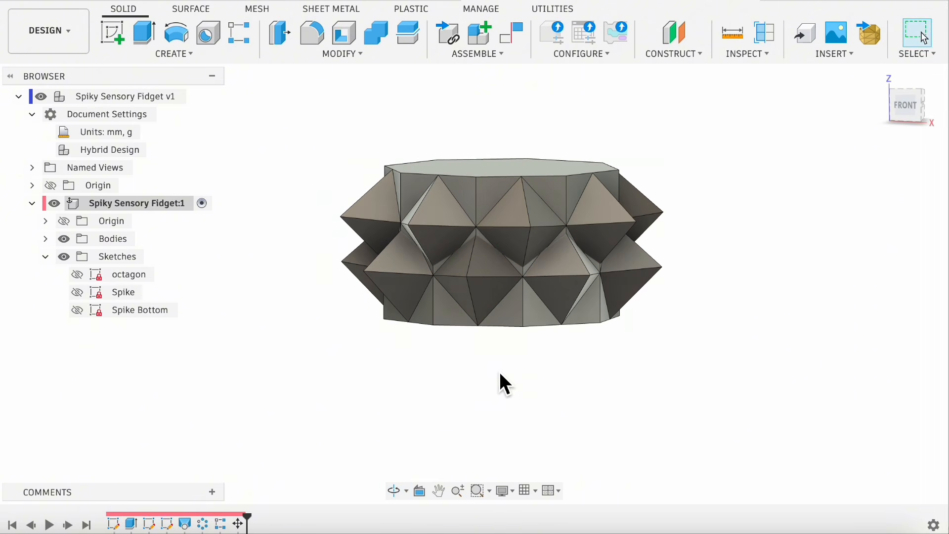
scroll(453, 254, "up", 3)
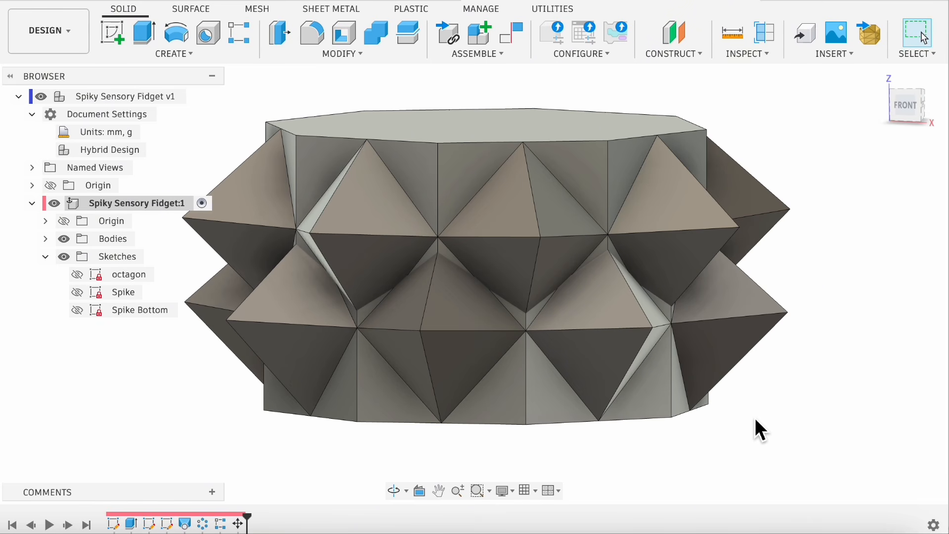
scroll(670, 380, "down", 3)
middle_click_drag(669, 379, 568, 300, "shift")
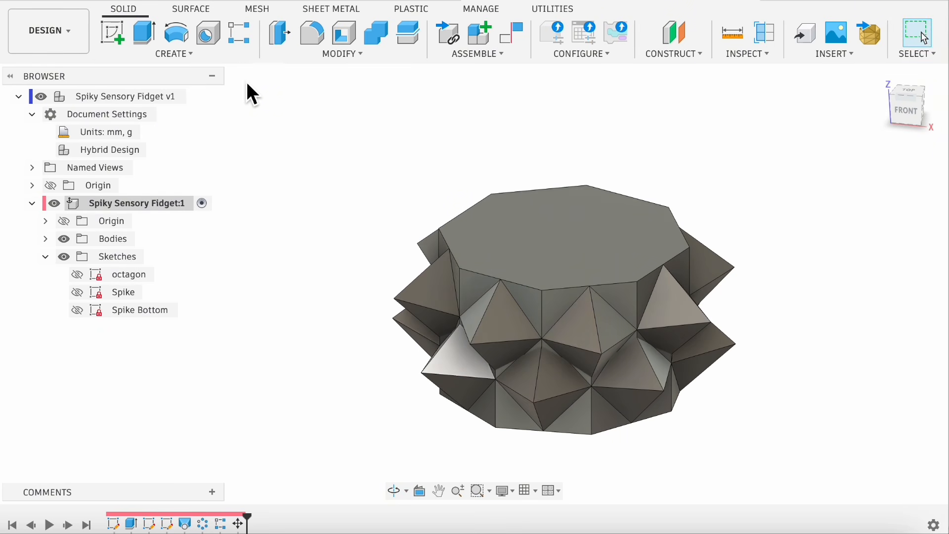
left_click(240, 42)
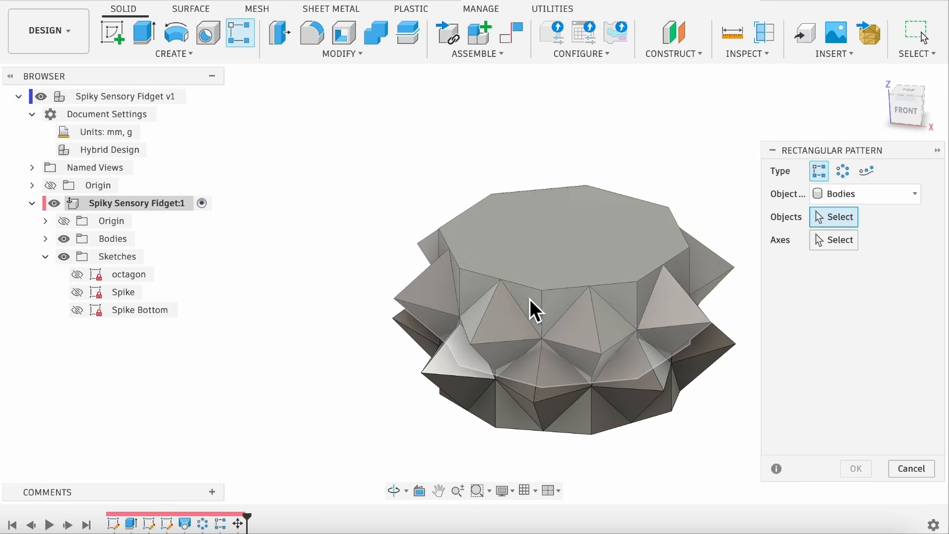
left_click(541, 414)
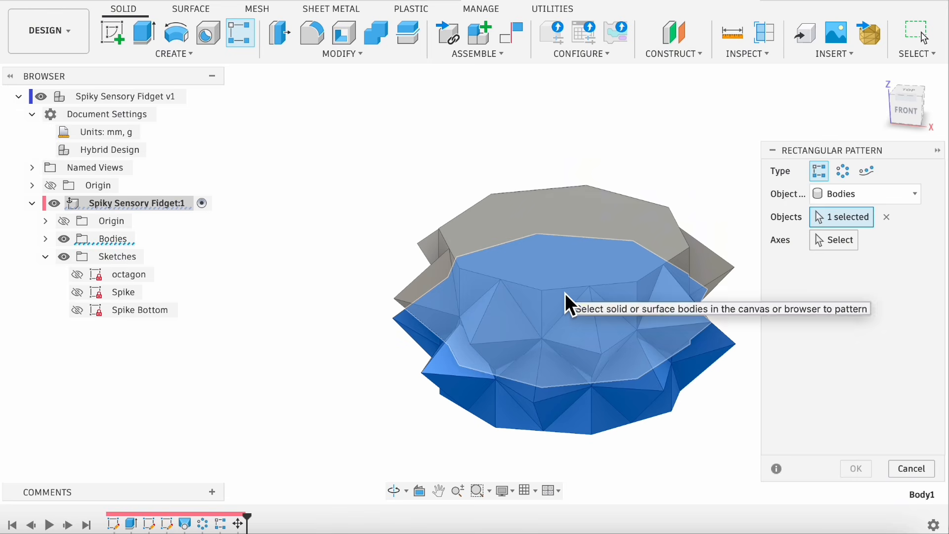
left_click(565, 293)
left_click(830, 240)
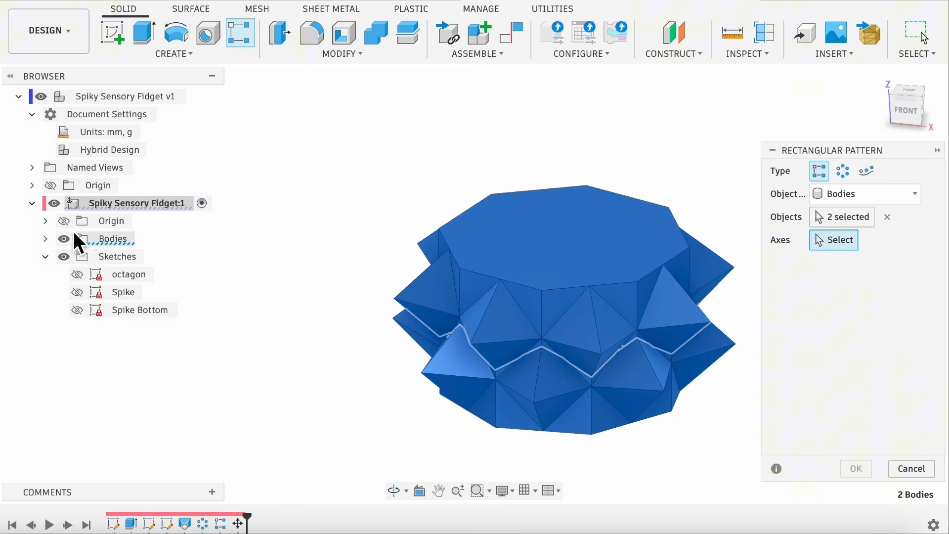
left_click(45, 221)
left_click(101, 293)
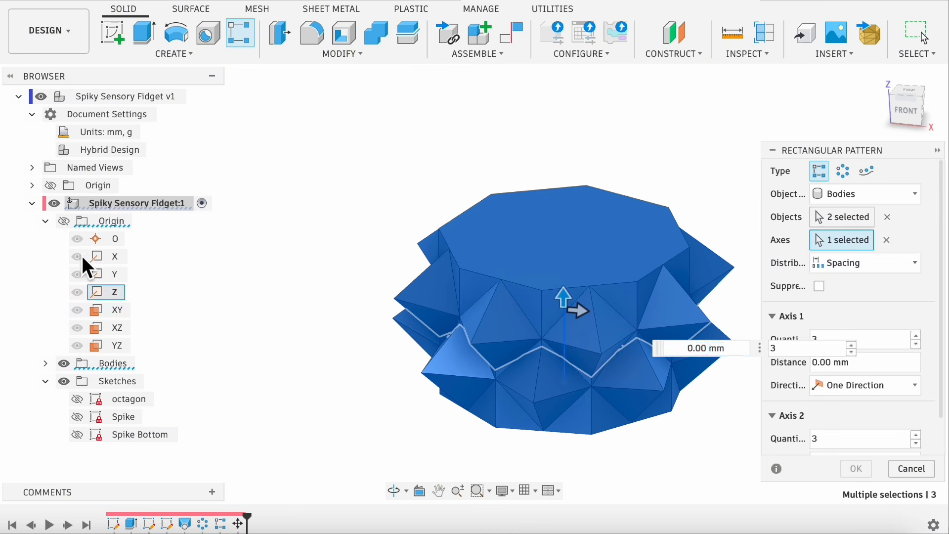
left_click(45, 221)
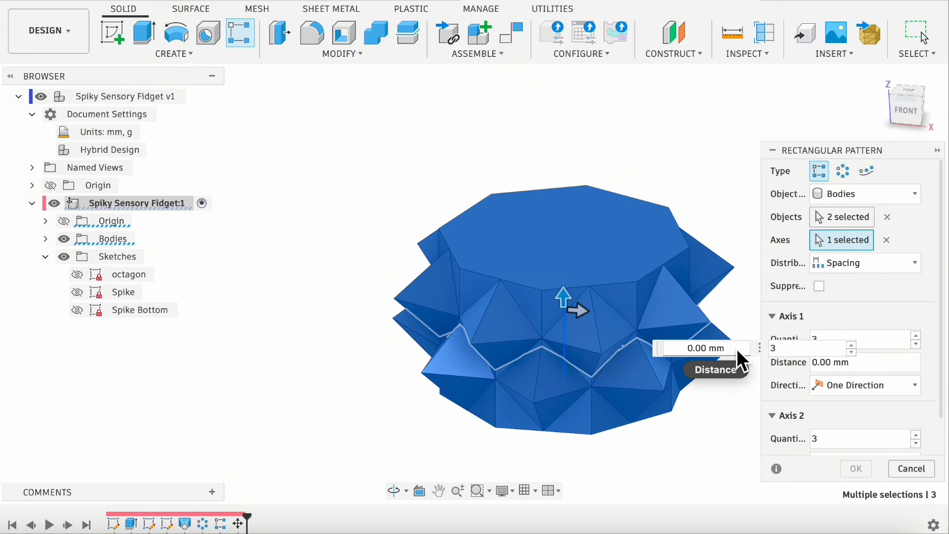
Step: Give the two-body pattern a distance of LayerHeight and a quantity of LayerCount, and create it
left_click(675, 352)
type("l")
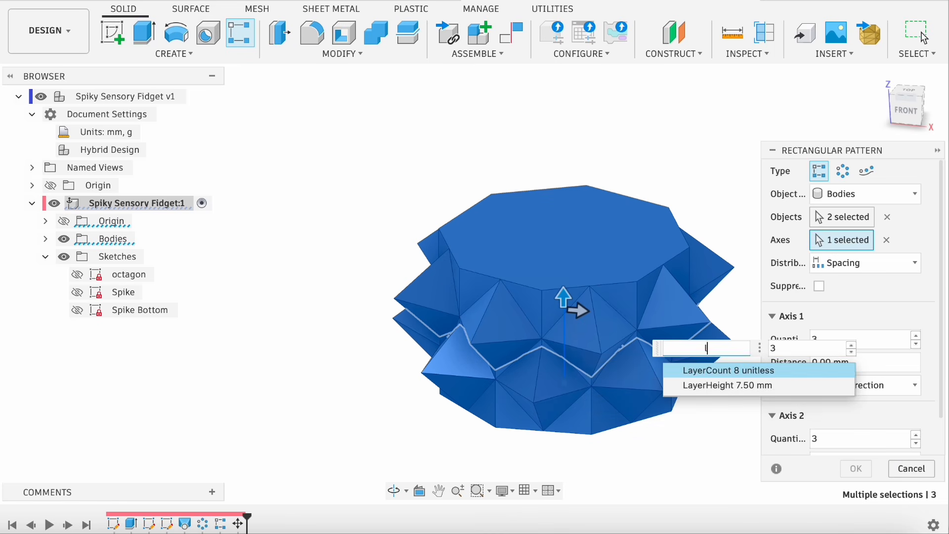
left_click(727, 385)
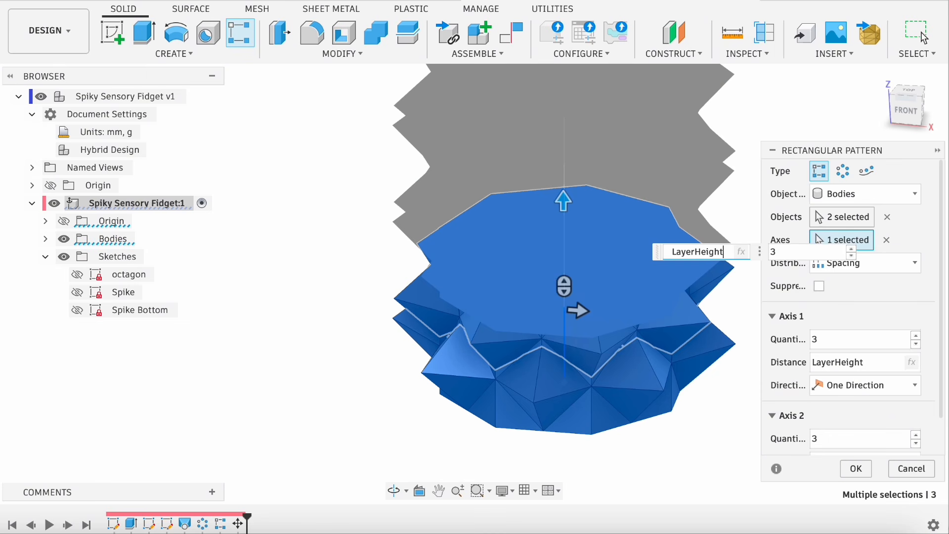
left_click(782, 258)
type("l")
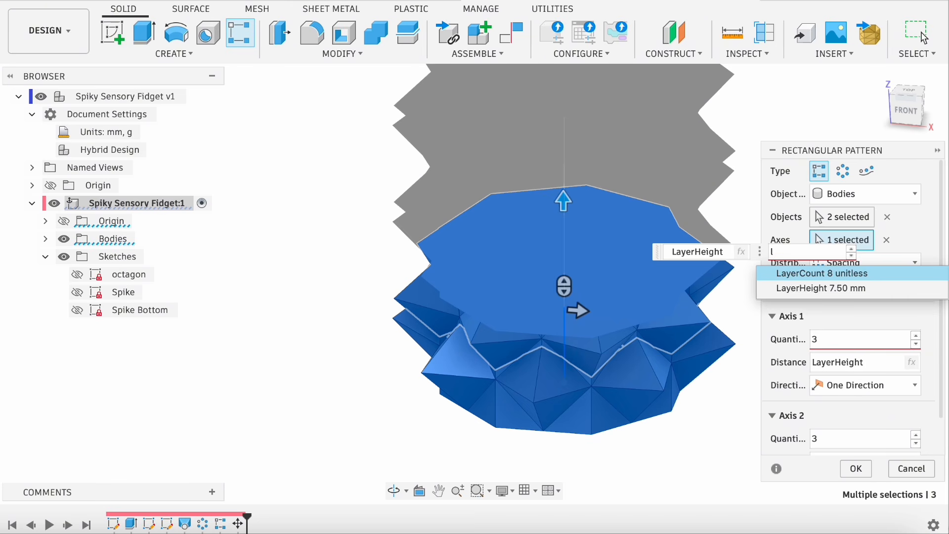
key("Return")
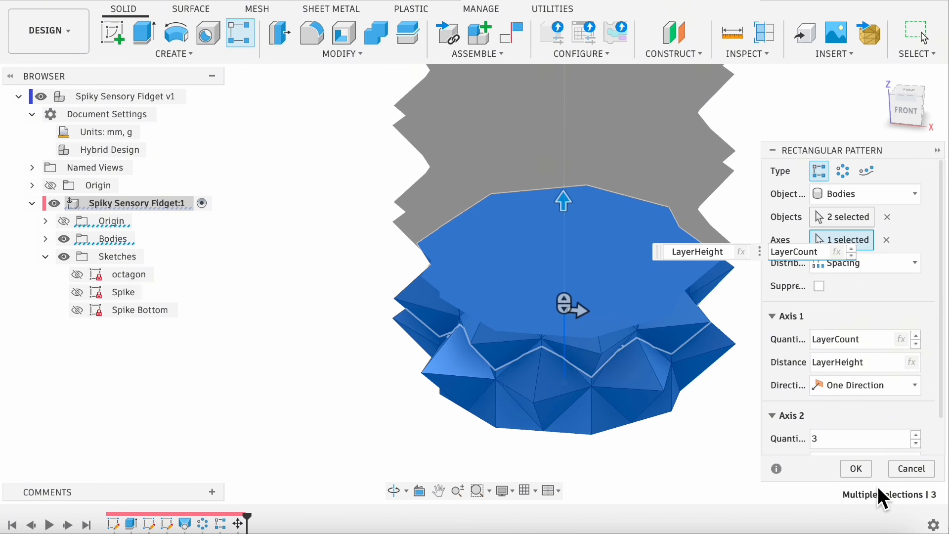
left_click(864, 472)
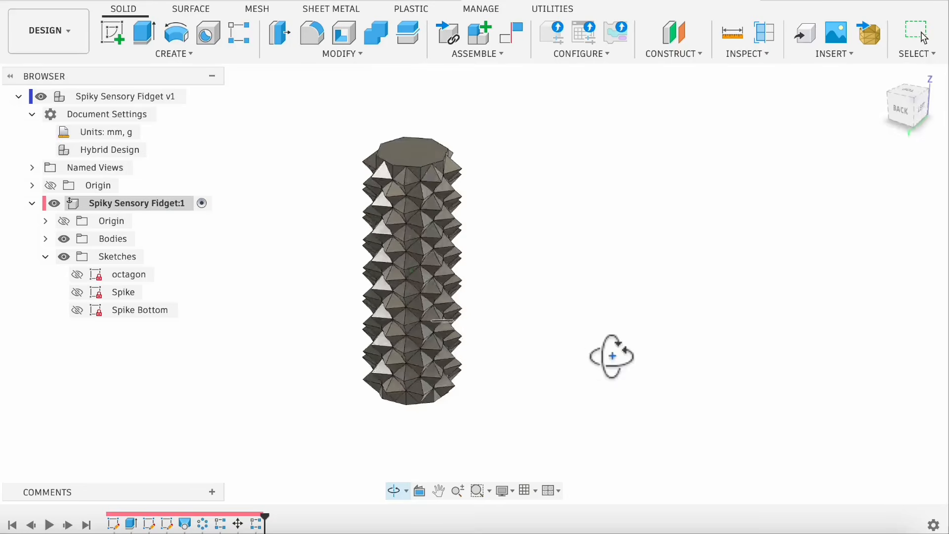
Step: Measure the distance between the top and bottom faces of the spiky column
middle_click_drag(612, 356, 580, 352, "shift")
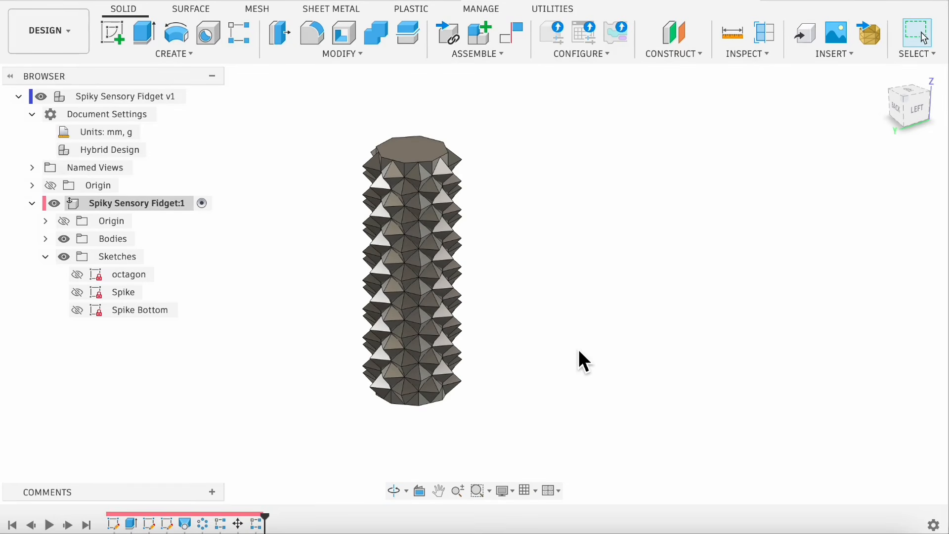
left_click(730, 38)
left_click(415, 150)
middle_click_drag(557, 325, 549, 419, "shift")
left_click(442, 339)
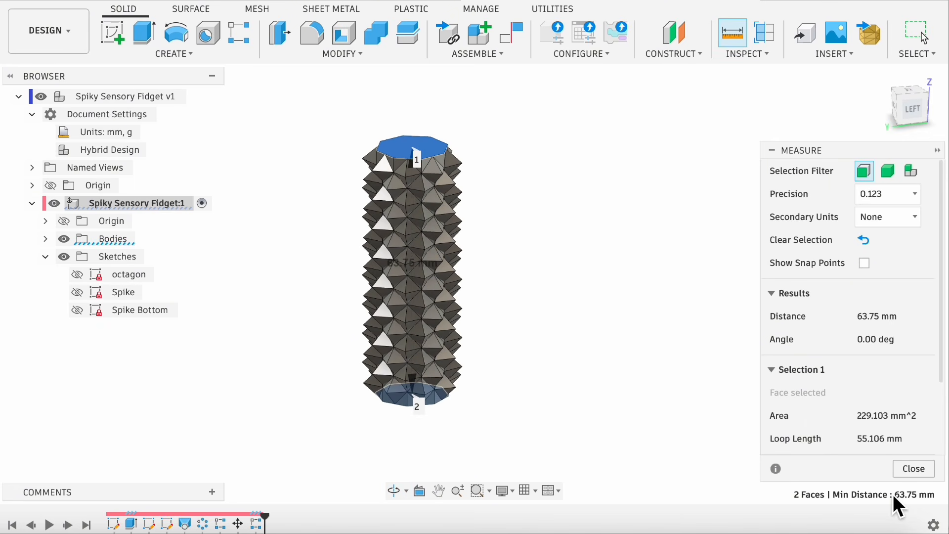
left_click(561, 252)
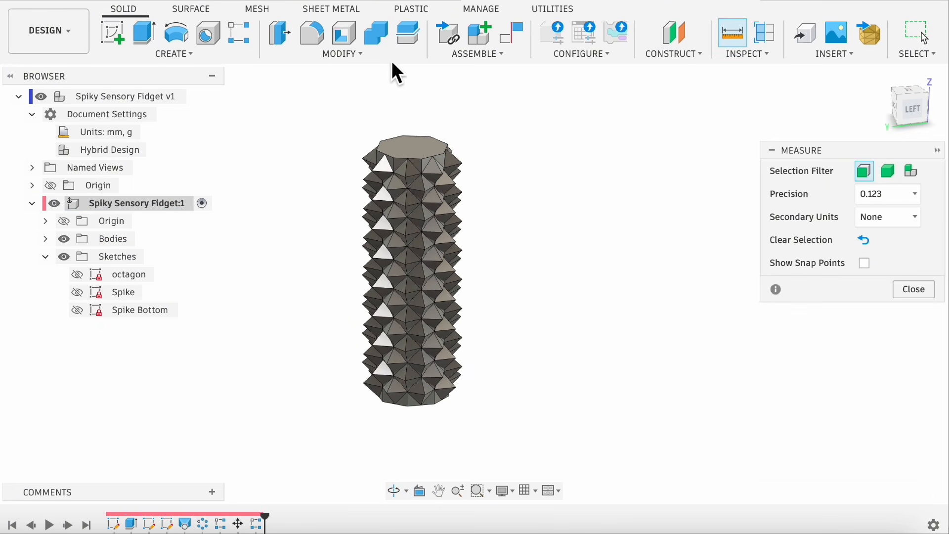
Step: Change the LayerHeight user parameter's expression to Height / ( LayerCount + 0.5 )
left_click(337, 55)
left_click(316, 401)
left_click_drag(331, 94, 601, 91)
scroll(425, 376, "up", 3)
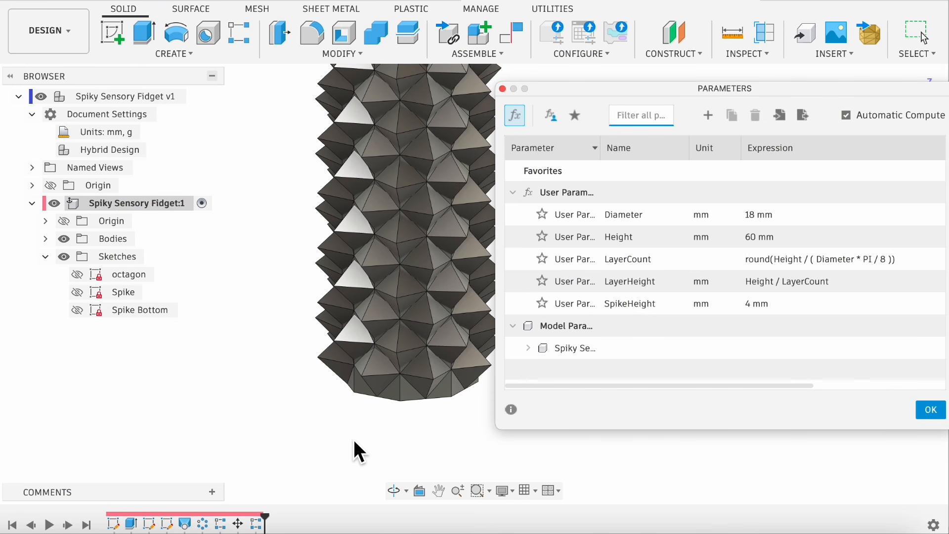
scroll(333, 435, "down", 4)
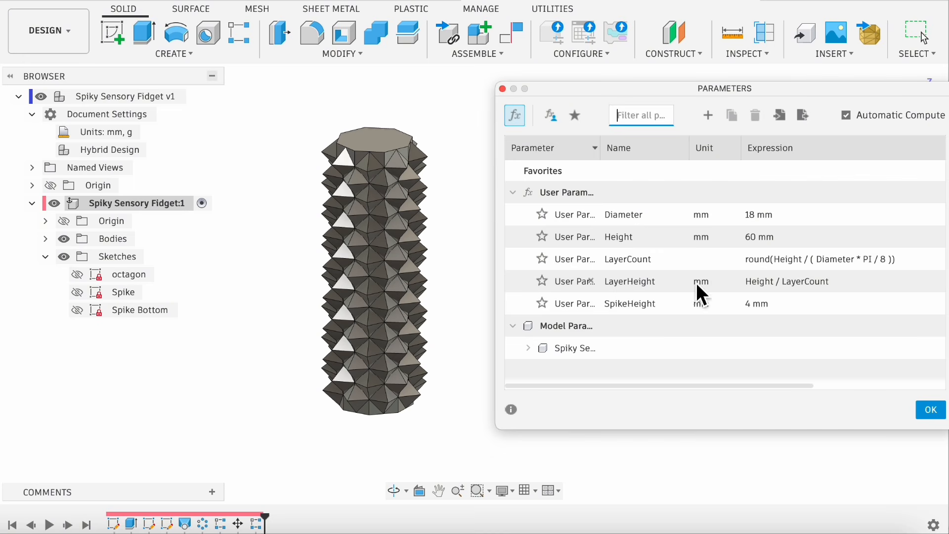
double_click(792, 287)
left_click(782, 282)
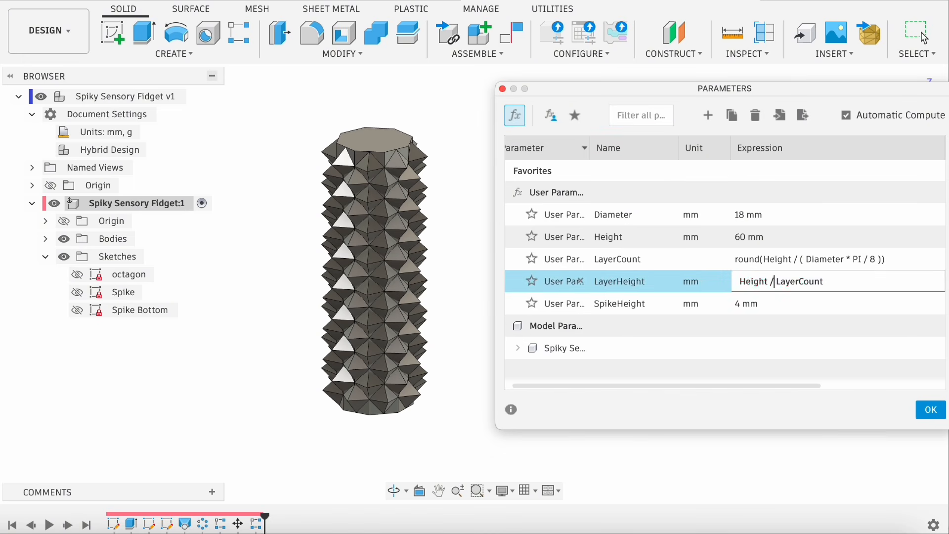
type("(")
key("End")
type("+")
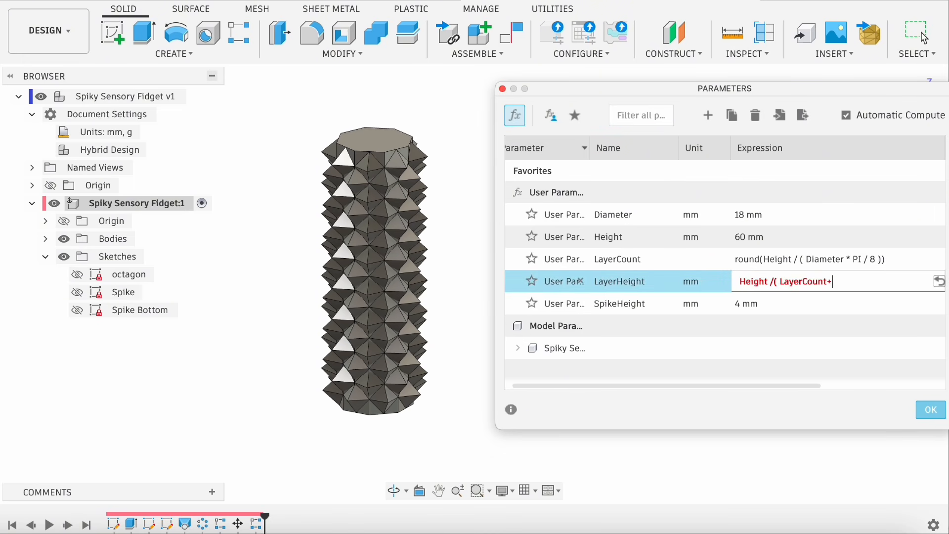
type("0.5)")
key("Return")
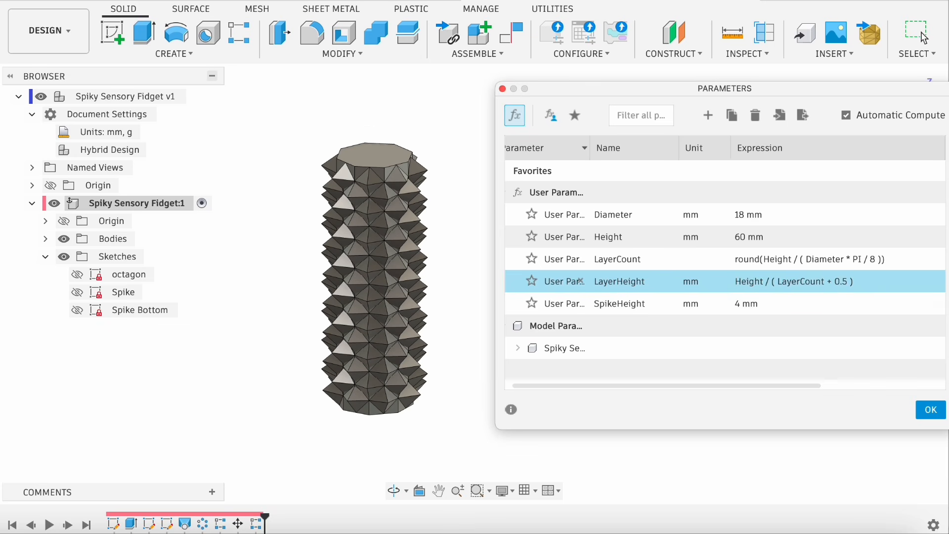
left_click(930, 410)
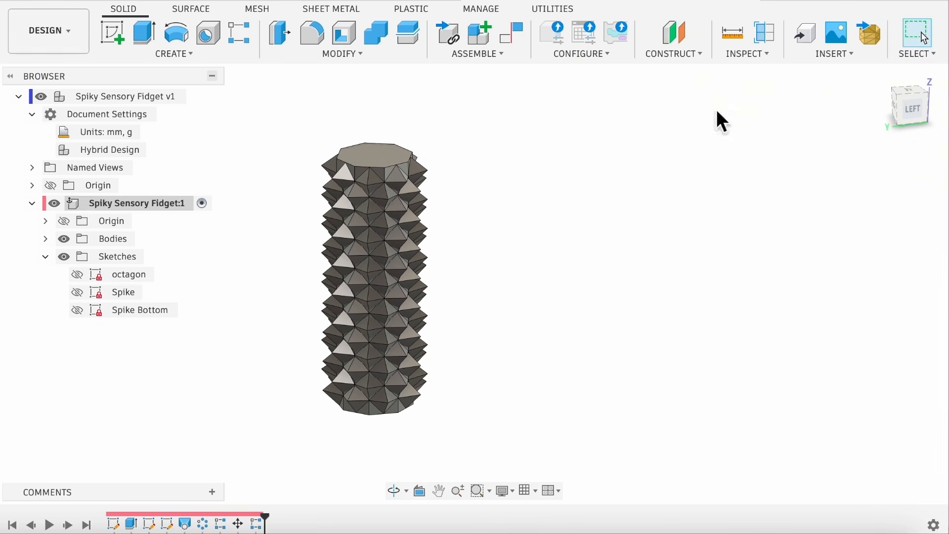
Step: Measure the distance between the column's top and bottom faces
left_click(724, 44)
left_click(373, 163)
middle_click_drag(517, 364, 366, 378, "shift")
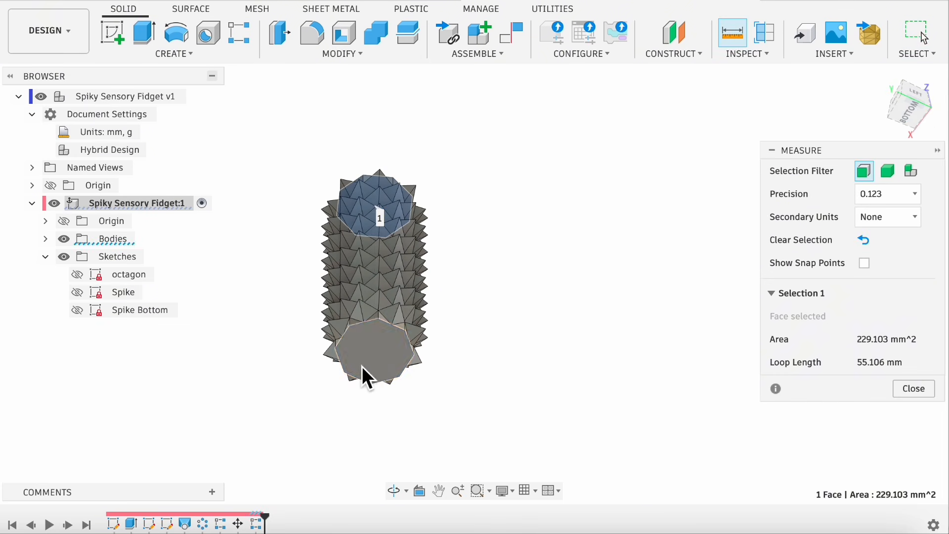
left_click(366, 378)
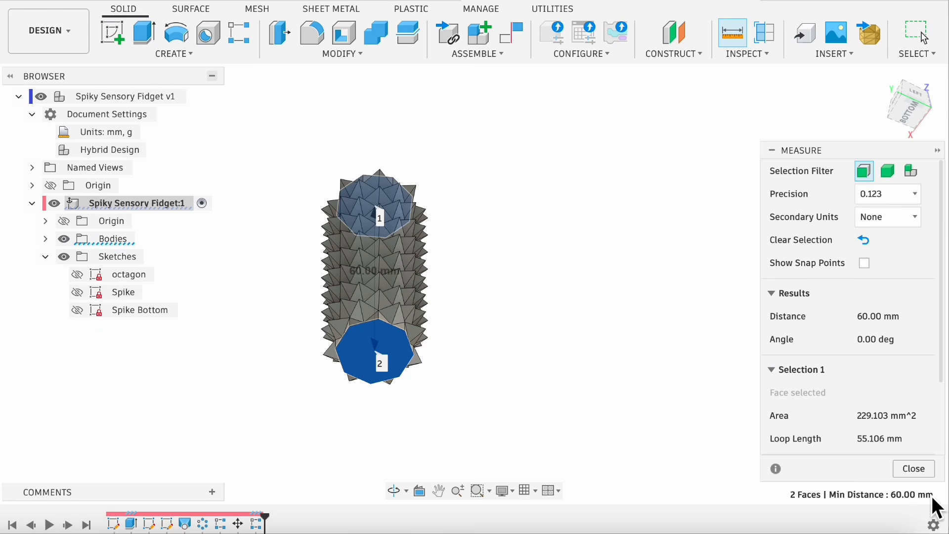
left_click(913, 468)
Step: Sketch a circle centred on the origin on the horizontal plane, with its diameter driven by the Diameter parameter
mouse_move(618, 346)
middle_mouse_down("shift")
mouse_move(559, 364)
mouse_move(521, 418)
mouse_move(603, 338)
mouse_move(591, 270)
middle_mouse_up("shift")
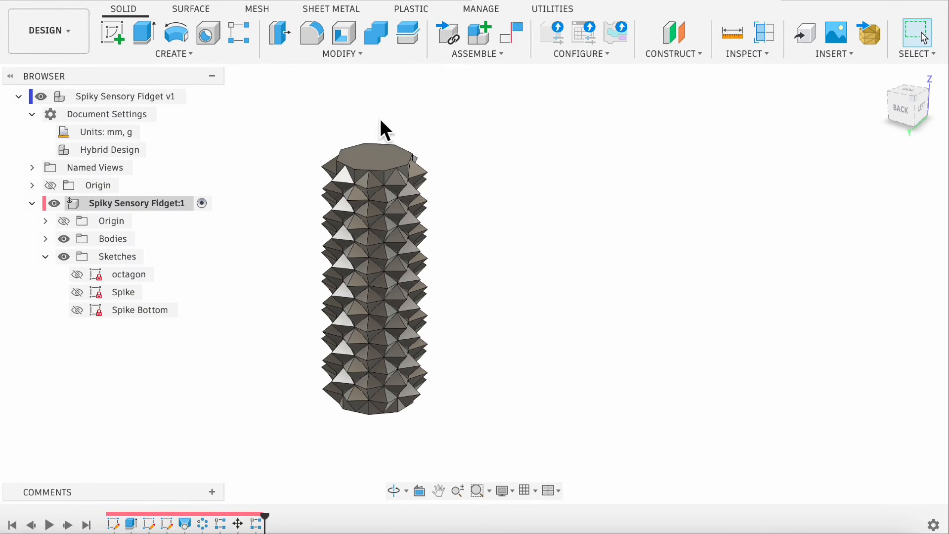
left_click(121, 27)
left_click(319, 412)
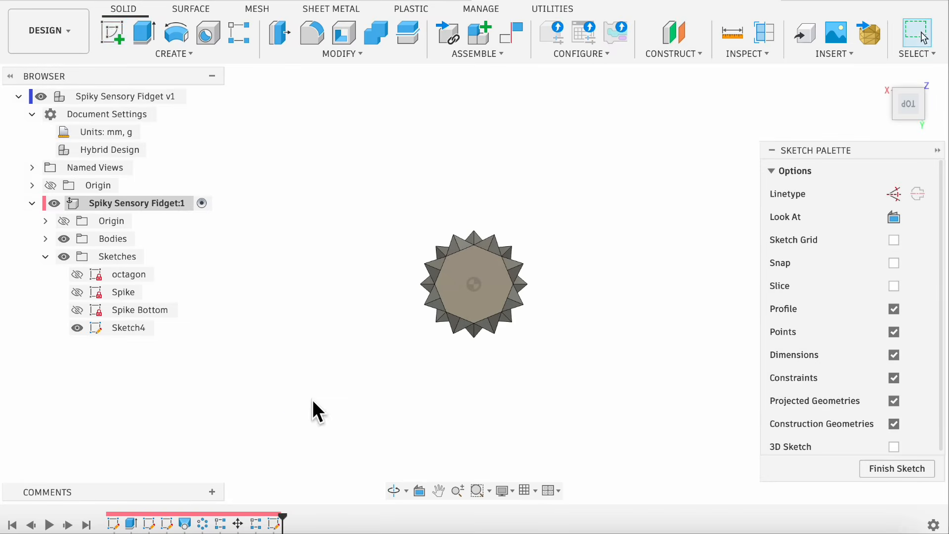
key("c")
left_click(474, 285)
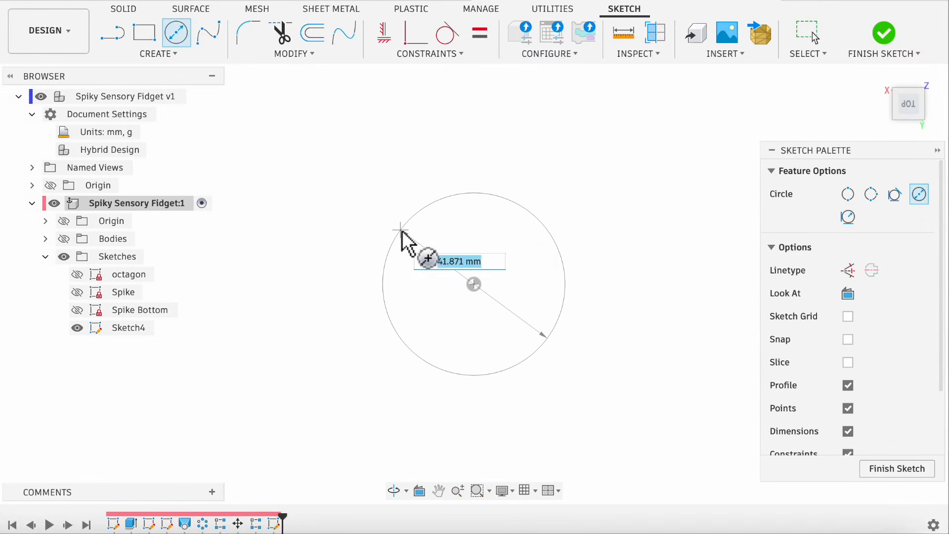
type("d")
key("Return")
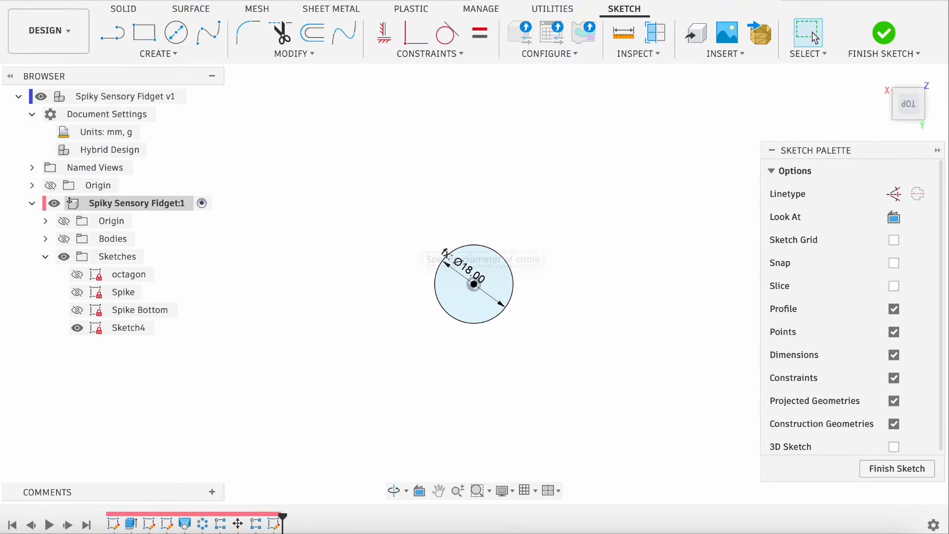
Step: Extrude the Column circle from an offset of -2 over a distance of Height+4, joining it to the spiky bodies
key("e")
left_click_drag(374, 391, 370, 206)
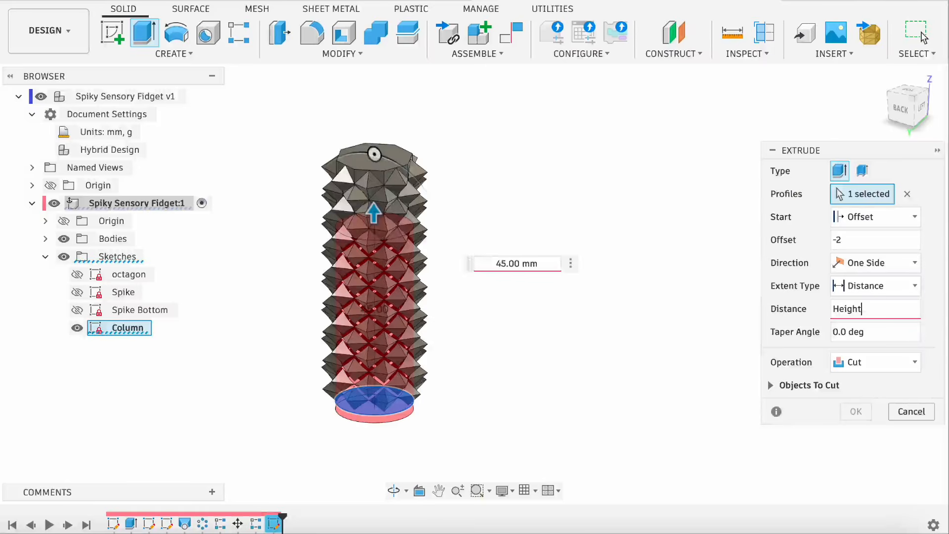
type("+")
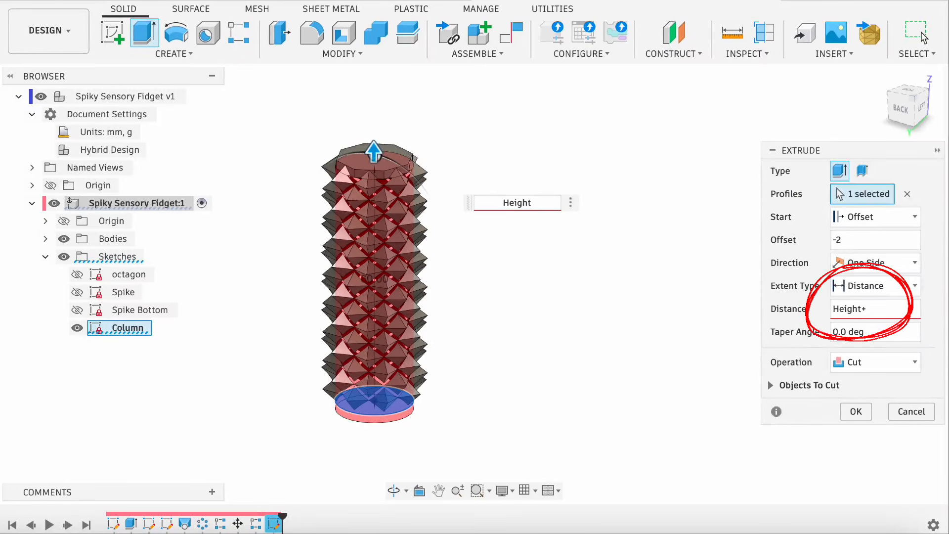
type("4")
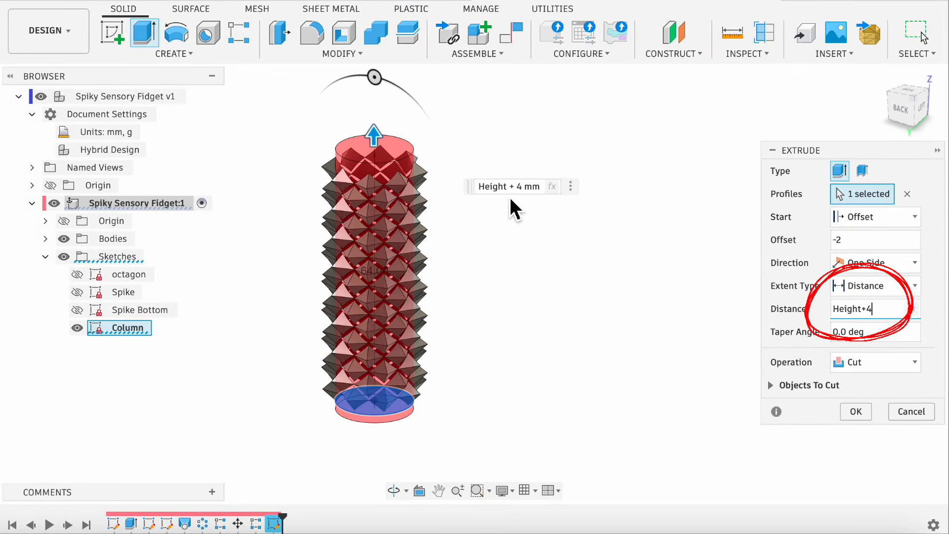
left_click(863, 363)
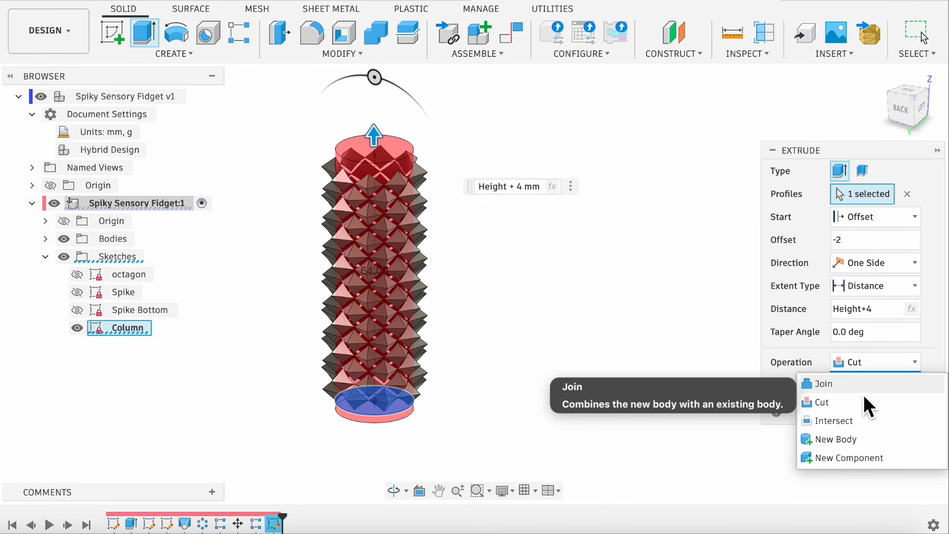
left_click(860, 386)
left_click(855, 411)
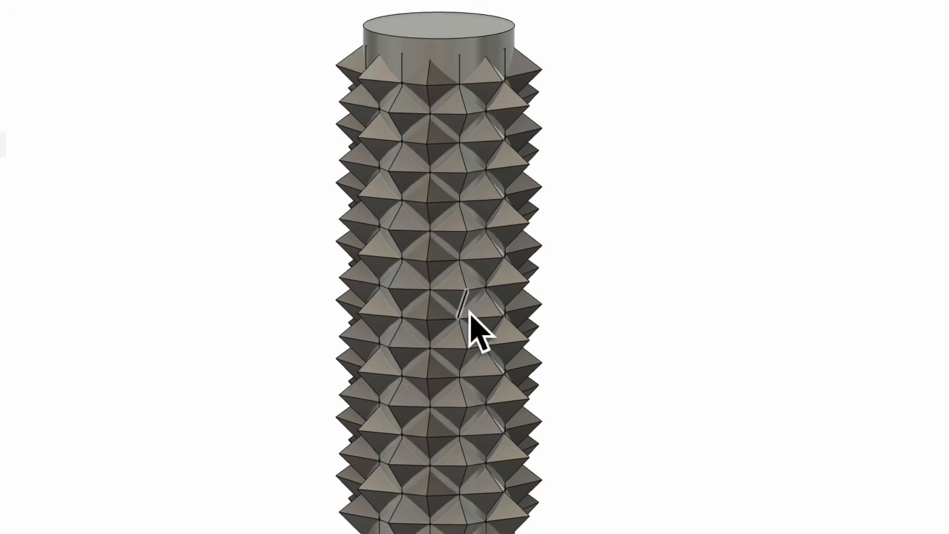
Step: Chamfer the top and bottom circular edges of the central column by 1 mm
scroll(470, 328, "up", 8)
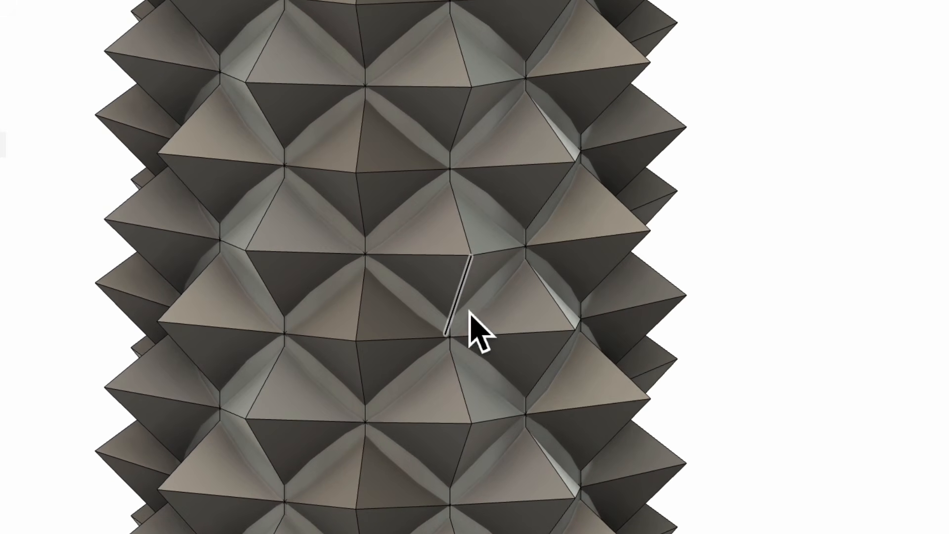
middle_click_drag(592, 414, 659, 420, "shift")
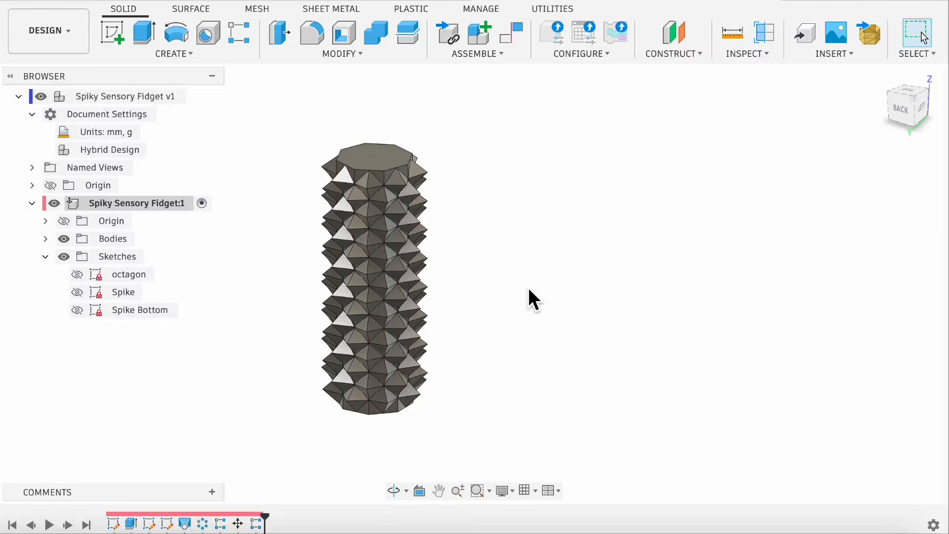
left_click(365, 55)
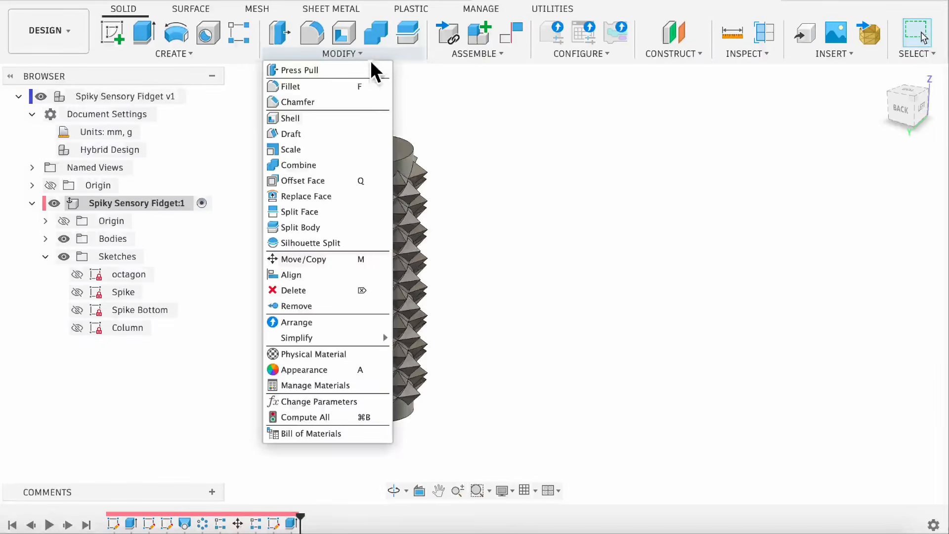
left_click(345, 100)
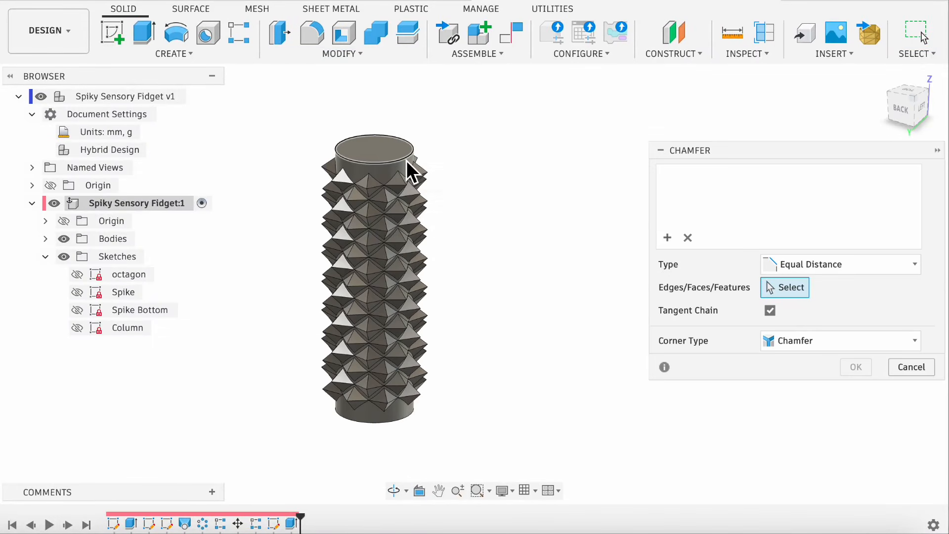
left_click(407, 158)
middle_click_drag(526, 371, 535, 332, "shift")
left_click(375, 418)
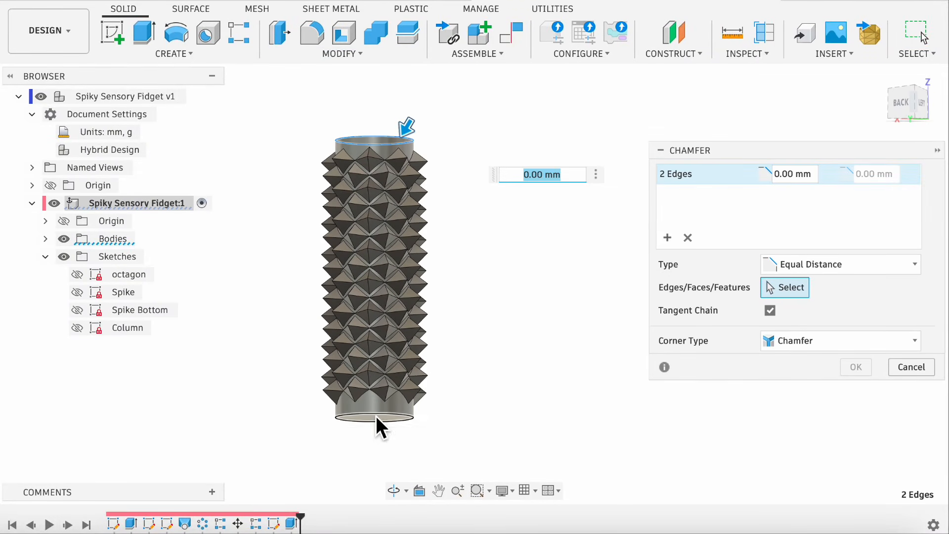
type("1")
key("Return")
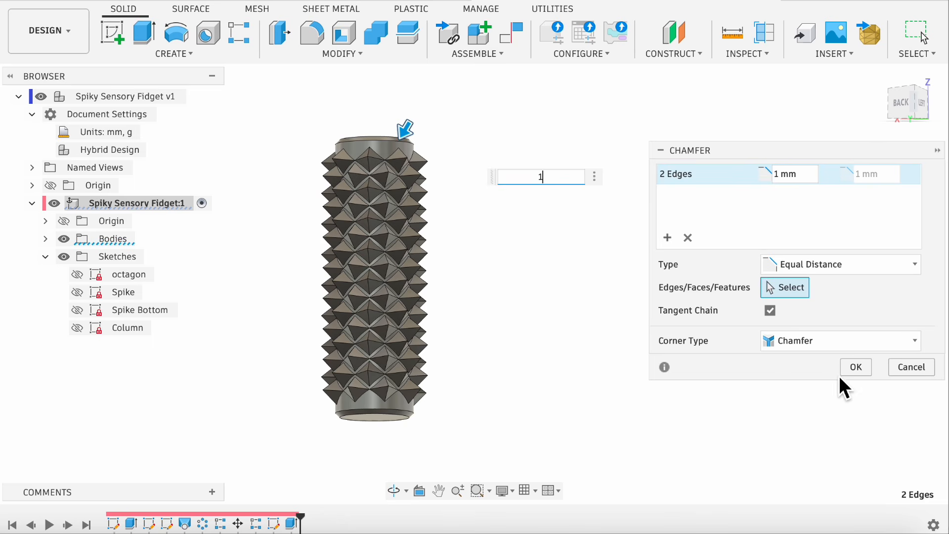
left_click(852, 367)
Step: Roll the timeline forward past the last fillet to include the loop on top of the column
middle_click_drag(578, 248, 599, 276, "shift")
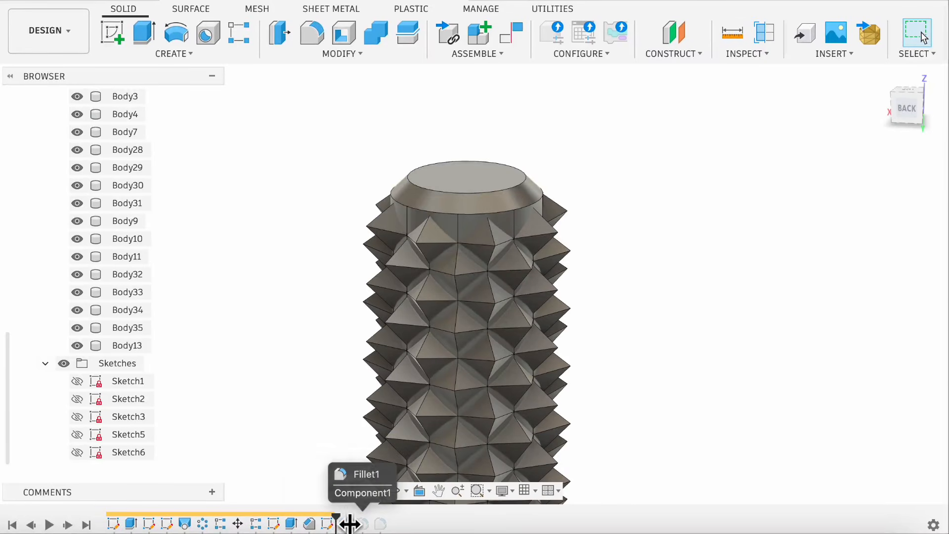
left_click_drag(350, 524, 389, 523)
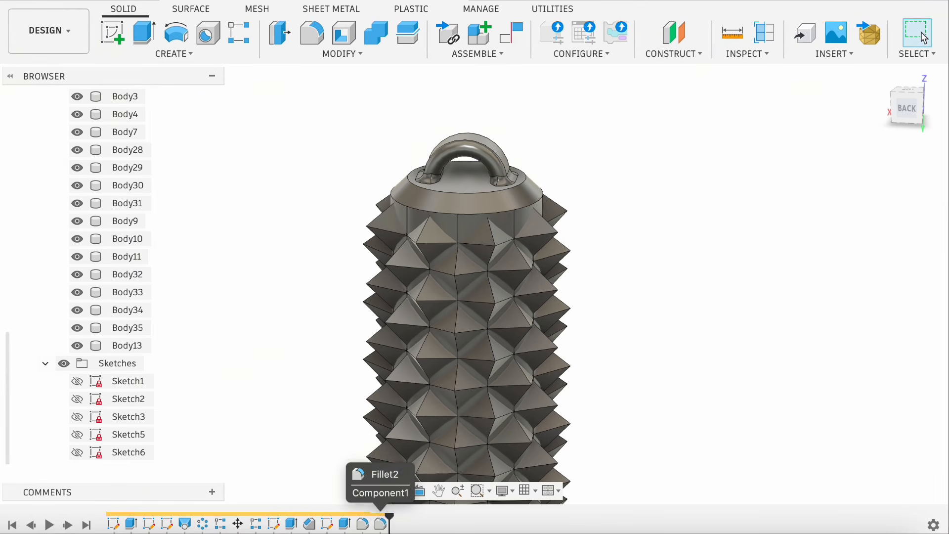
middle_click_drag(596, 378, 583, 361, "shift")
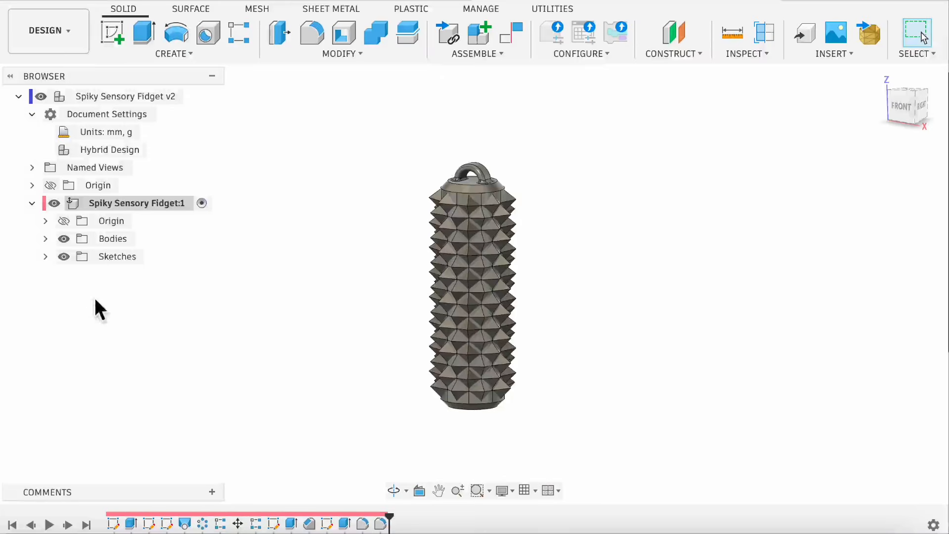
Step: Examine the component's list of bodies and the layer preview of the sliced fidget in the slicer
left_click(48, 240)
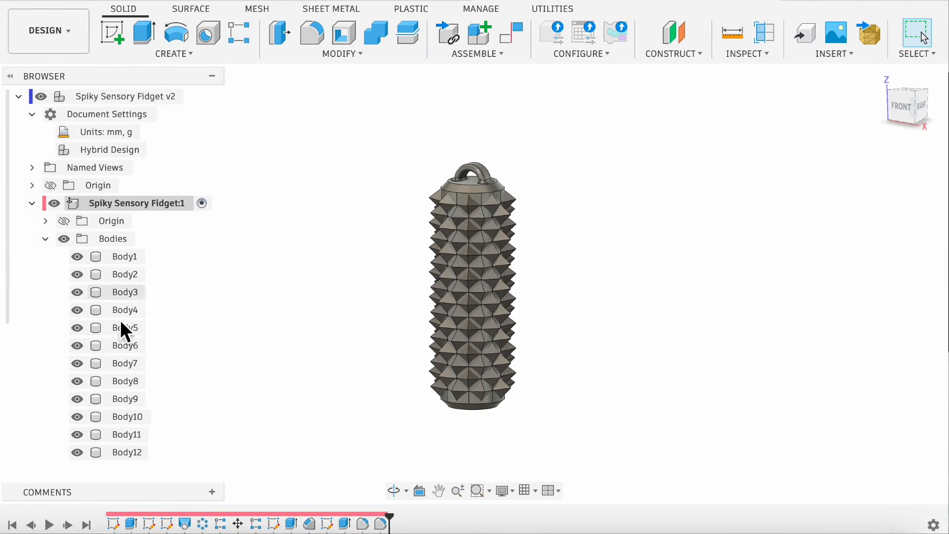
scroll(120, 323, "down", 3)
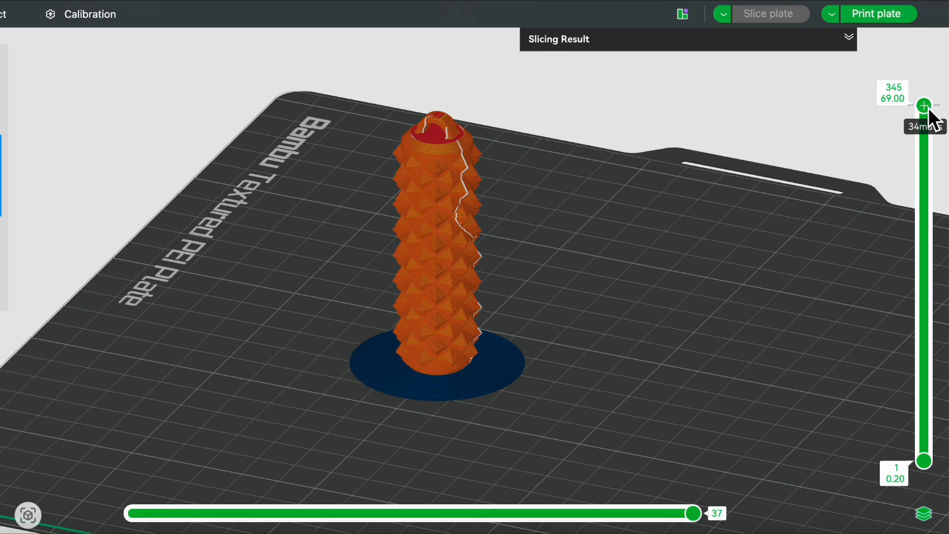
mouse_move(930, 109)
left_mouse_down()
mouse_move(939, 292)
mouse_move(930, 452)
mouse_move(942, 104)
mouse_move(943, 381)
mouse_move(924, 433)
mouse_move(924, 102)
left_mouse_up()
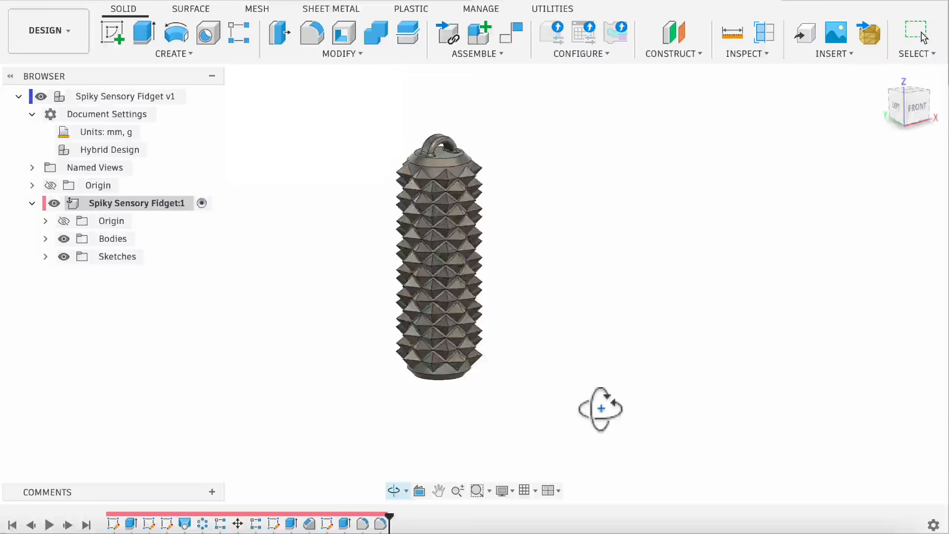
Step: Set the Diameter user parameter to 25 mm
left_click_drag(600, 408, 517, 413)
key("Escape")
left_click(362, 55)
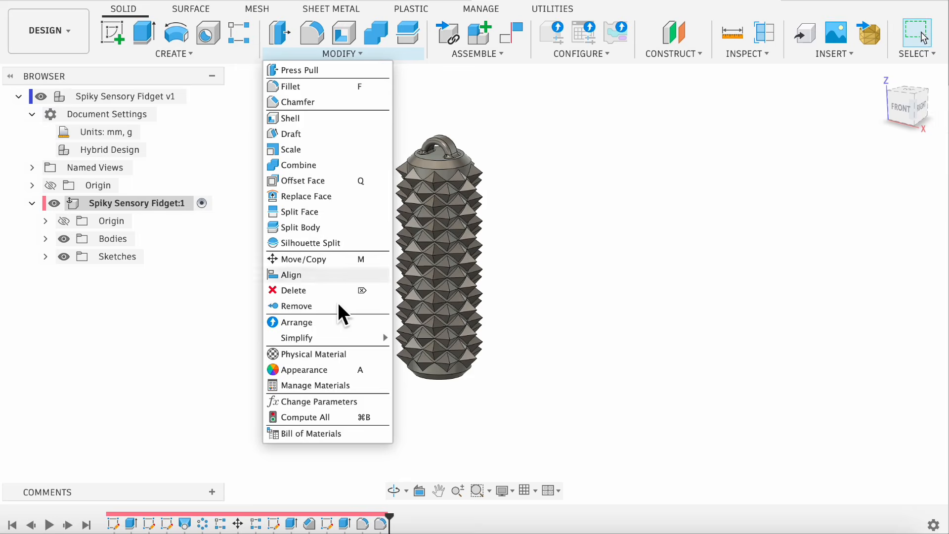
left_click(327, 402)
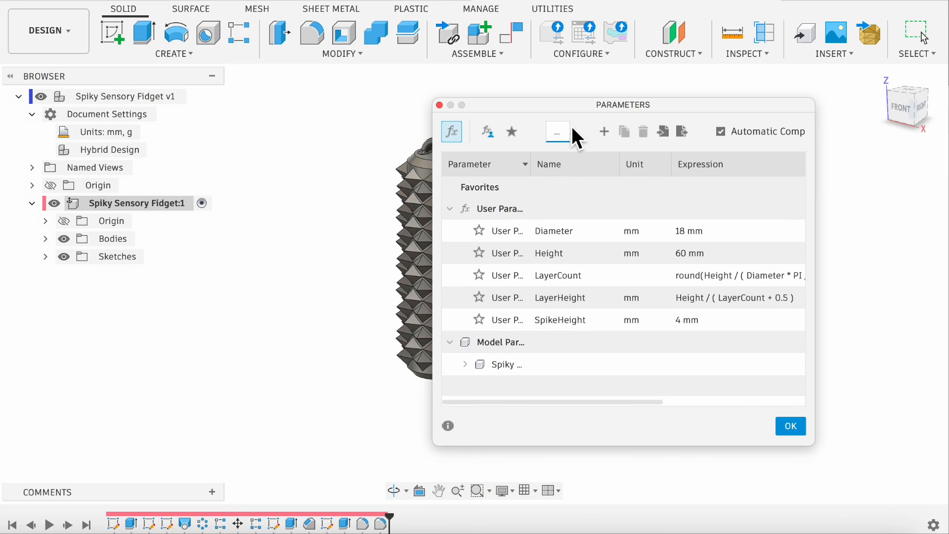
left_click_drag(576, 102, 673, 100)
middle_click_drag(467, 275, 354, 283)
left_click(788, 231)
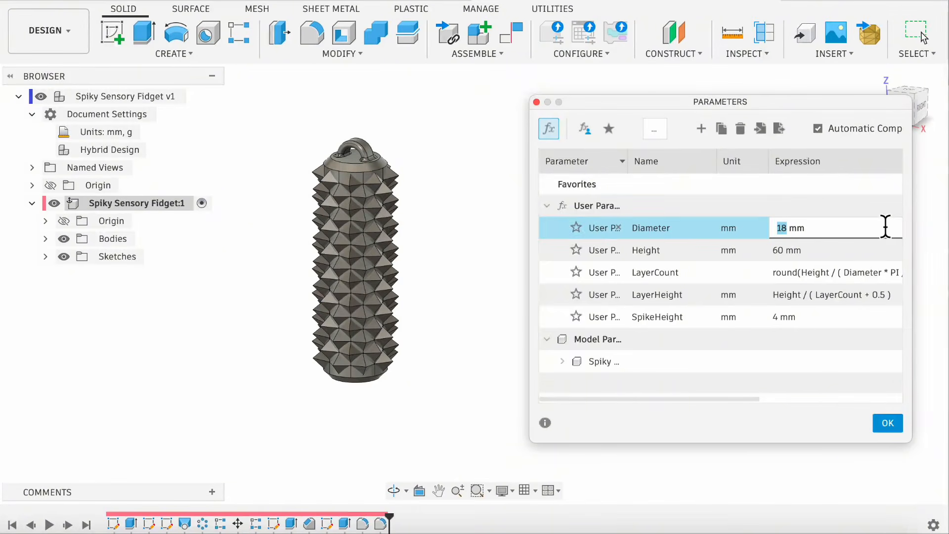
key("Return")
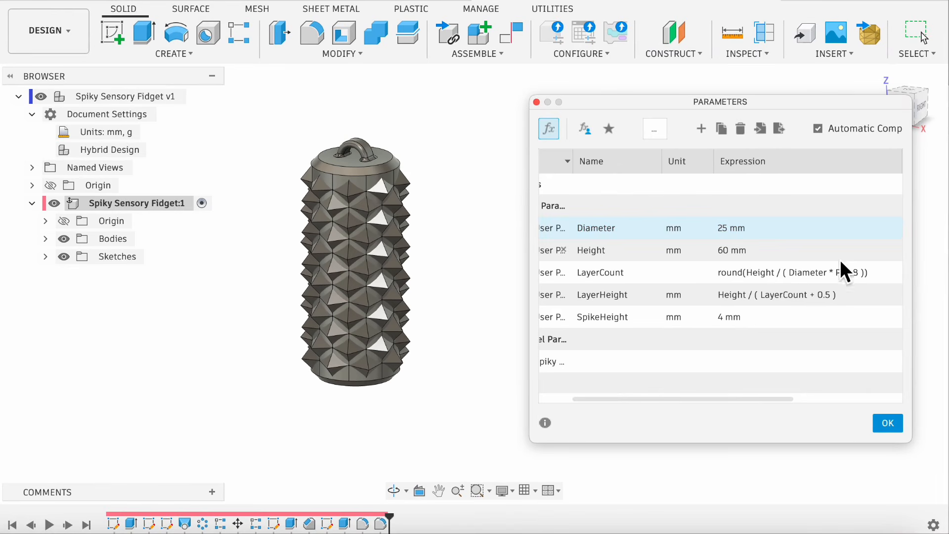
Step: Set the Height user parameter to 80 mm
left_click(730, 253)
type("80")
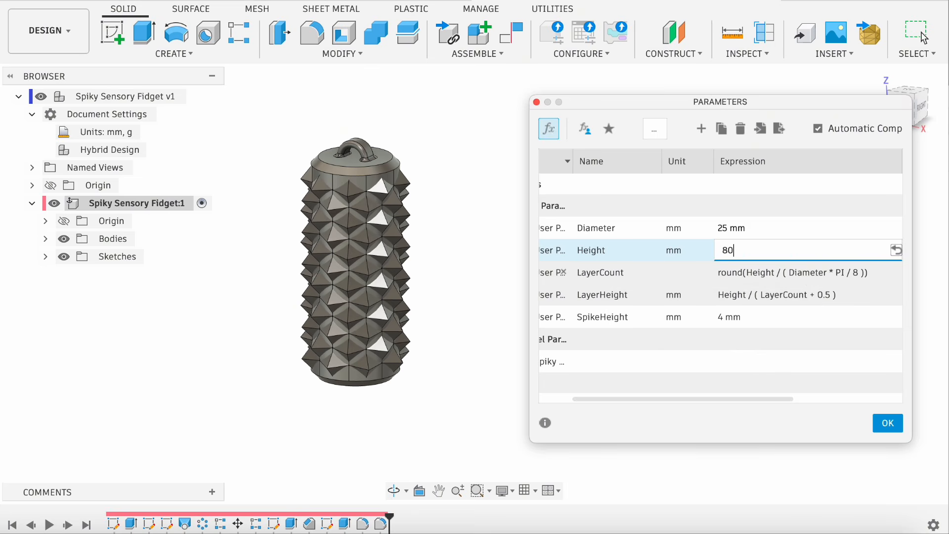
key("Return")
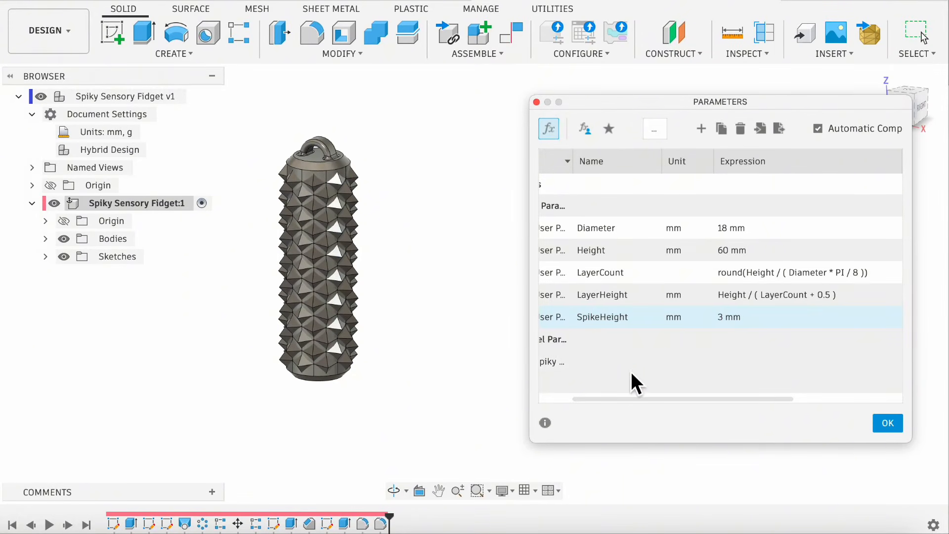
Step: Set the SpikeHeight user parameter to 4 mm and again to 6 mm, checking the longer spikes from another angle
left_click(790, 321)
key("Return")
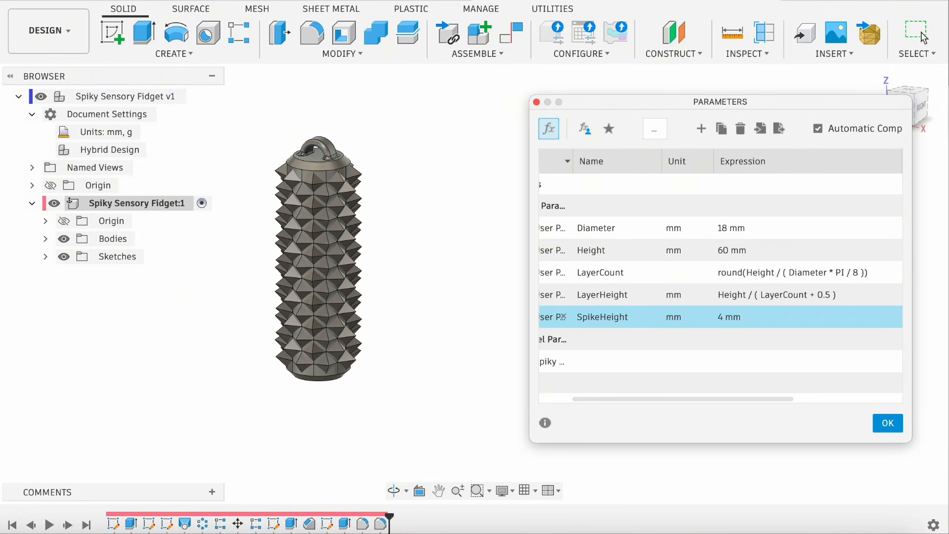
left_click(742, 322)
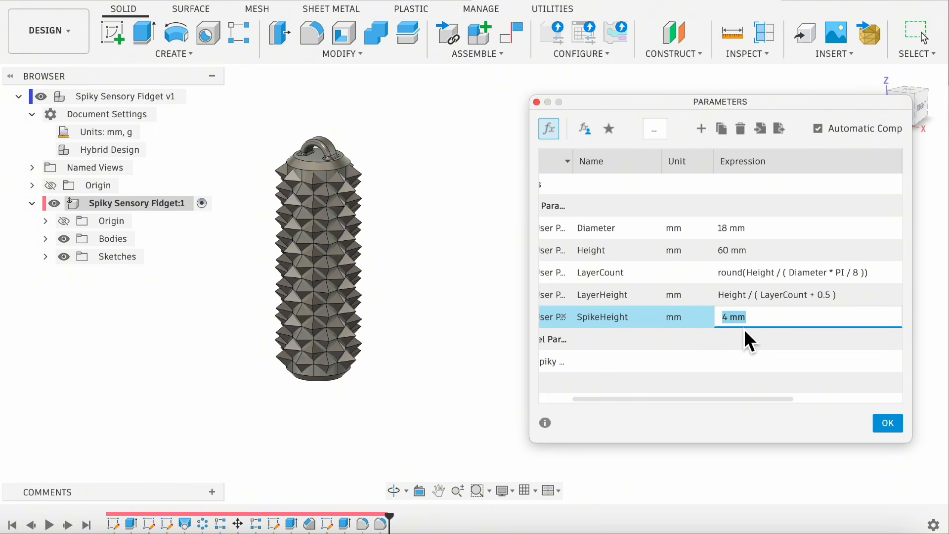
type("6")
key("Return")
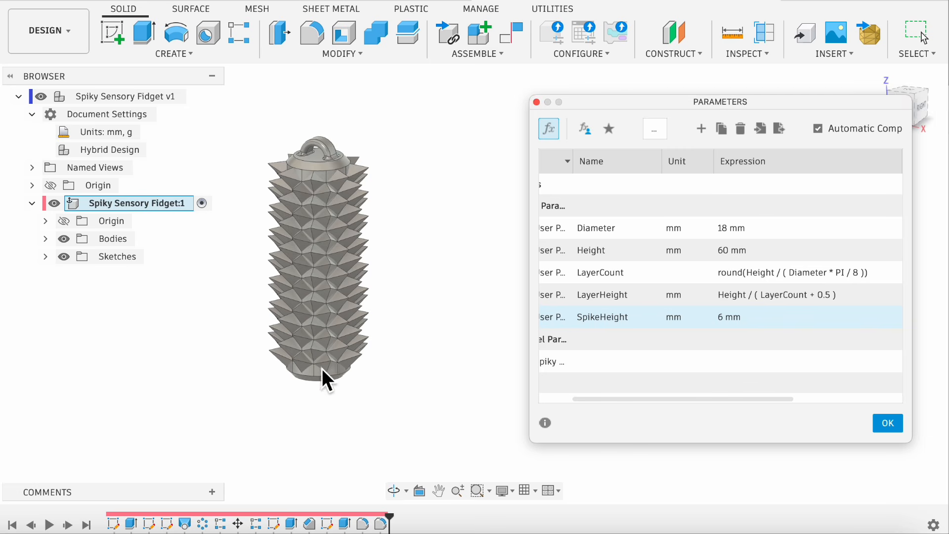
middle_click_drag(322, 377, 341, 383, "shift")
left_click(436, 426)
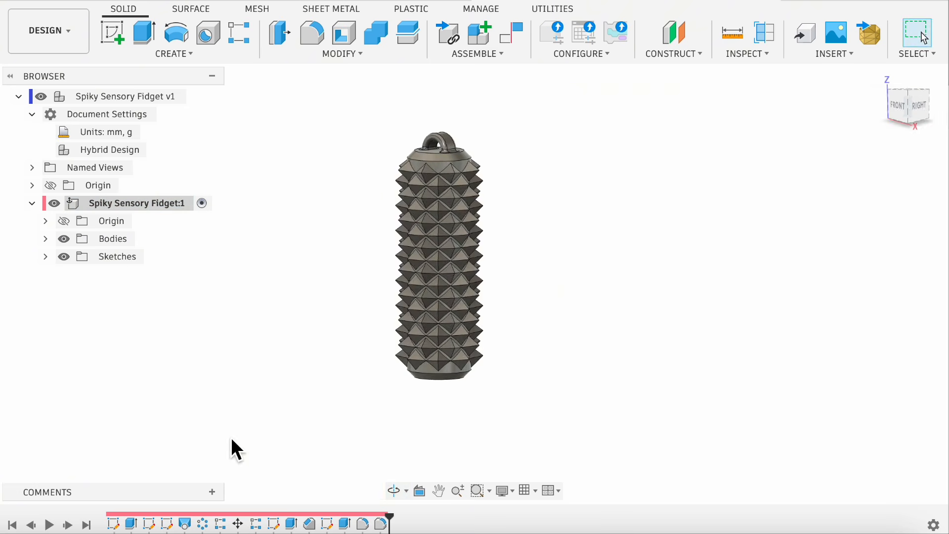
middle_click_drag(228, 434, 487, 457, "shift")
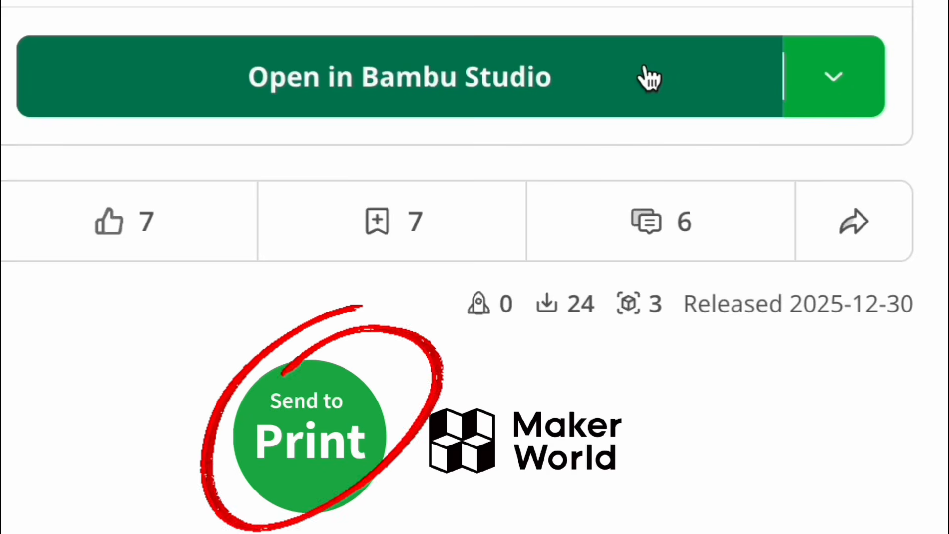
Step: Switch to the MakerWorld model page and open the alternatives to Open in Bambu Studio
left_click(839, 101)
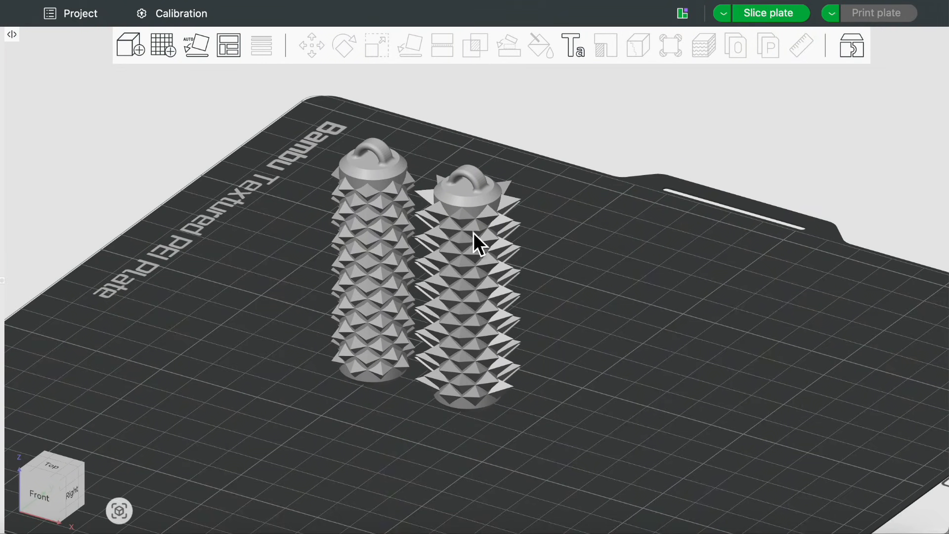
Step: In Bambu Studio, cut the long-spiked fidget in two with a planar cut at a height of 34.50 mm
left_click(476, 253)
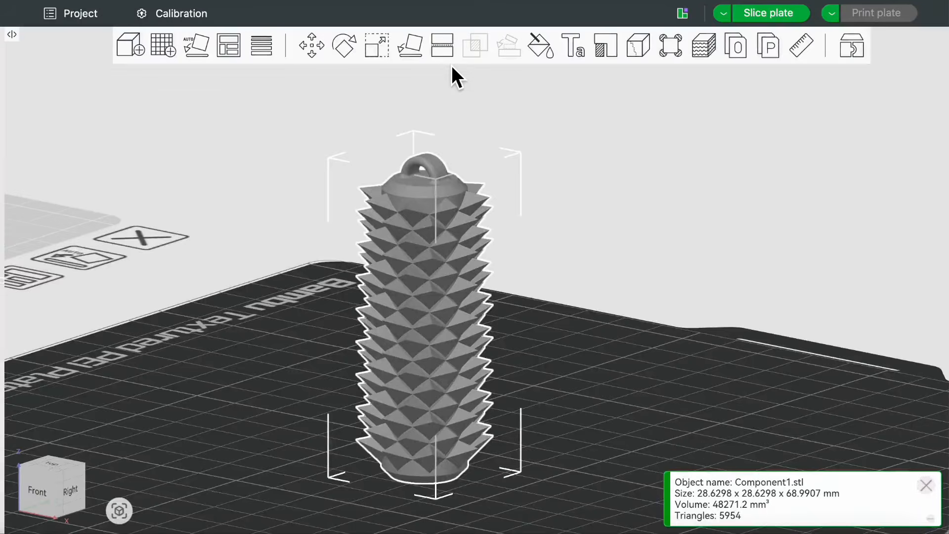
left_click(445, 56)
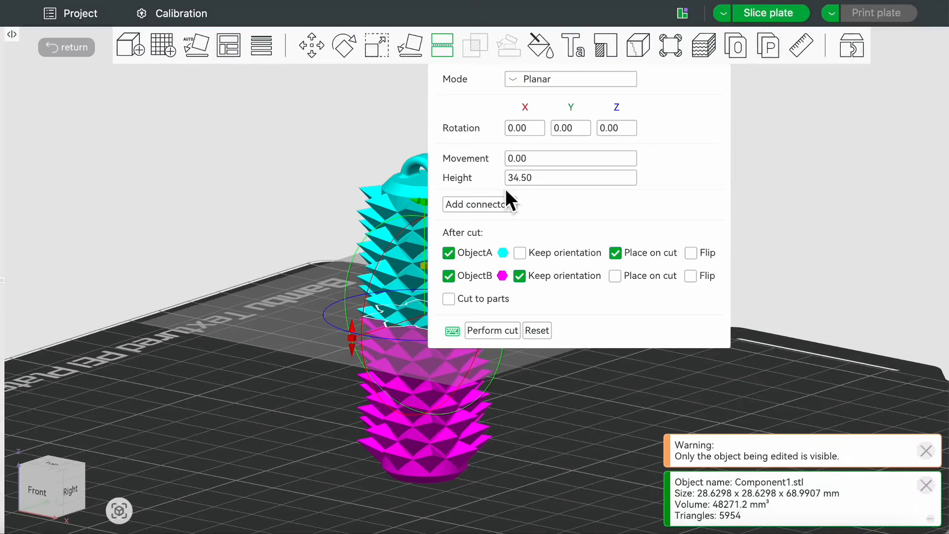
left_click(482, 334)
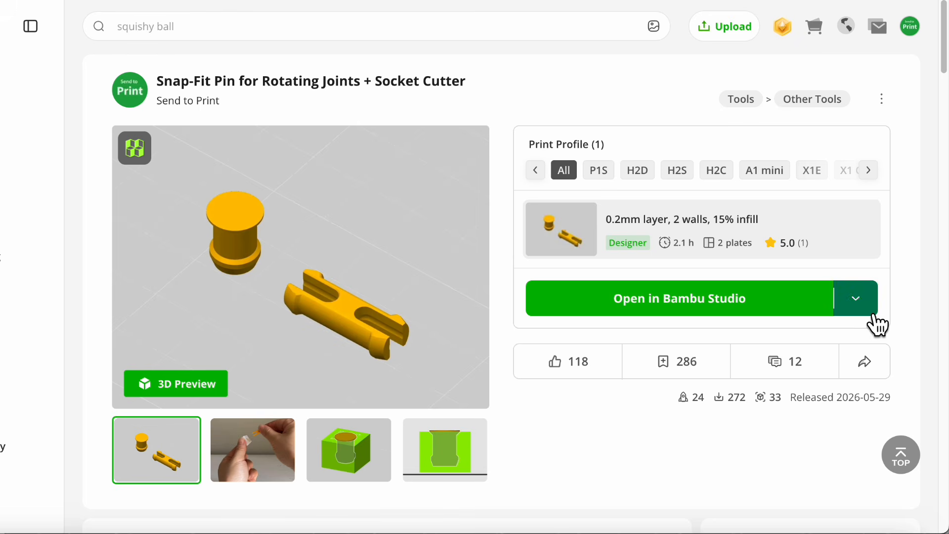
Step: Download Snap-Fit Pin for Rotating Joints + Socket Cutter from MakerWorld and import its obj_1_Snap-Fit Pin and obj_3_socket STL files onto the plate
left_click(861, 304)
left_click(758, 393)
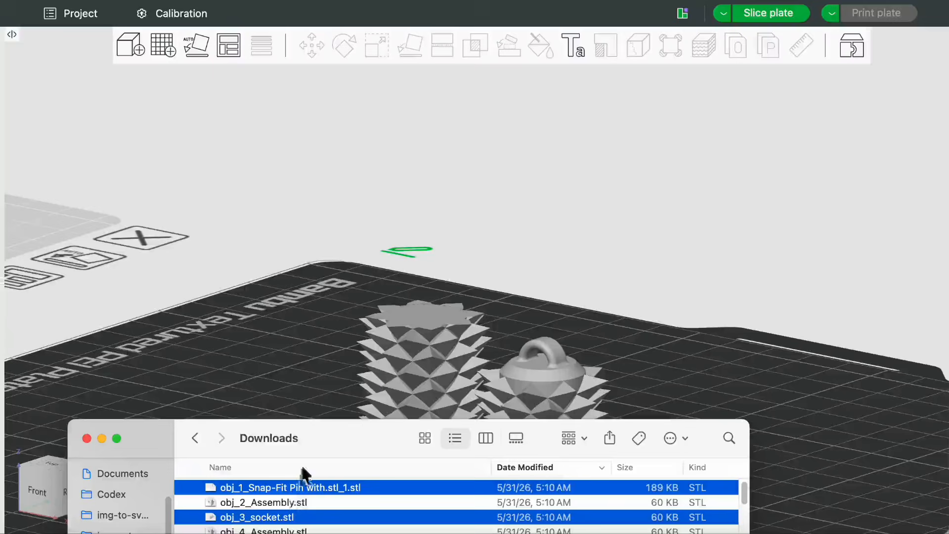
left_click_drag(303, 472, 301, 309)
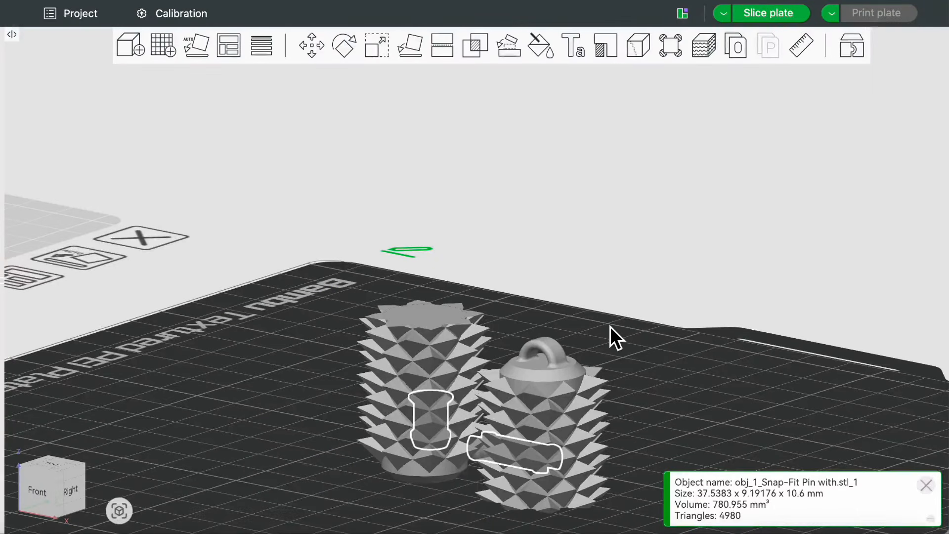
left_click(695, 388)
Step: Split the imported snap-fit pin and socket into separate objects and move the pin away from the fidget halves
left_click_drag(694, 388, 654, 407)
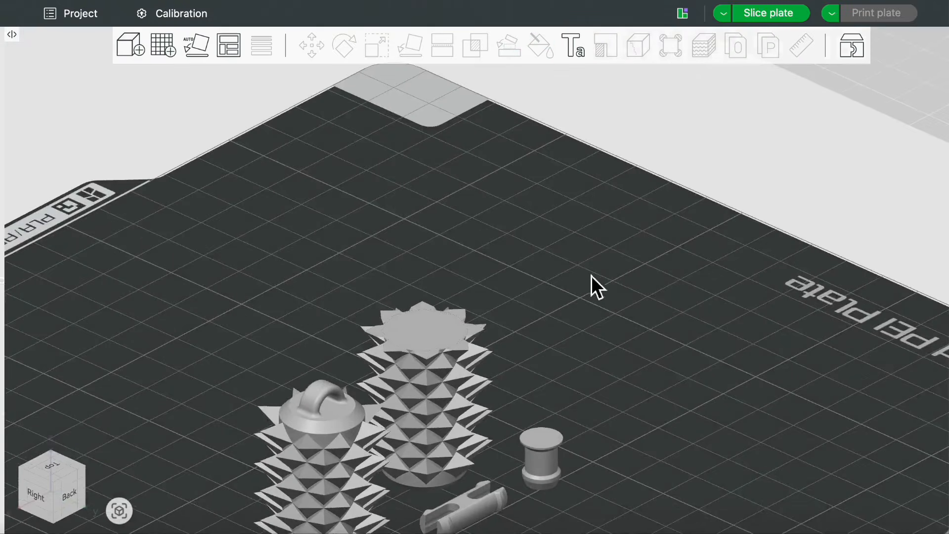
right_click(557, 329)
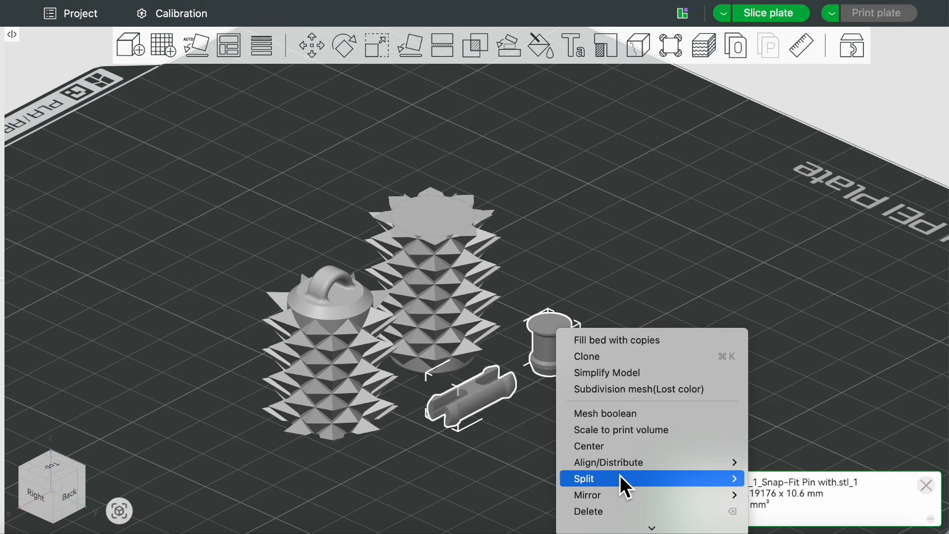
mouse_move(622, 479)
left_click(796, 479)
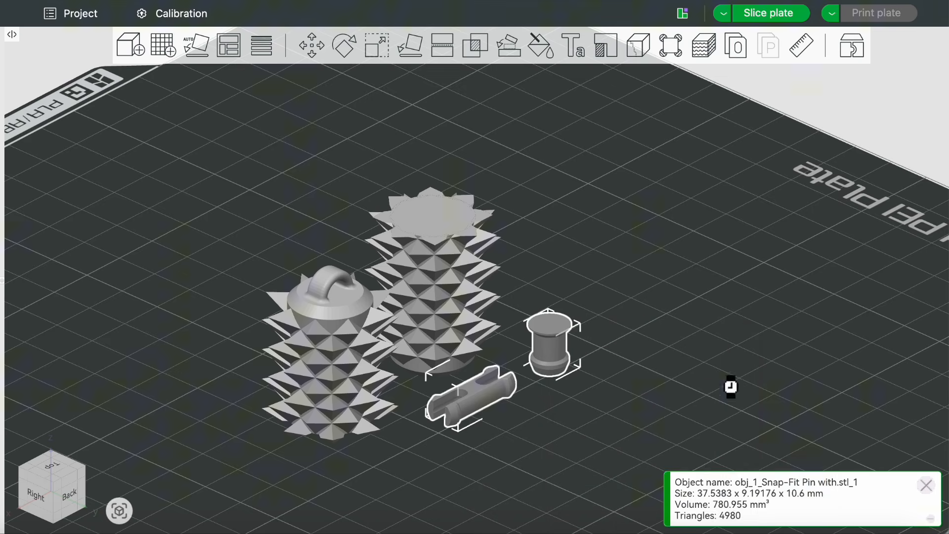
left_click(711, 323)
left_click_drag(480, 394, 709, 249)
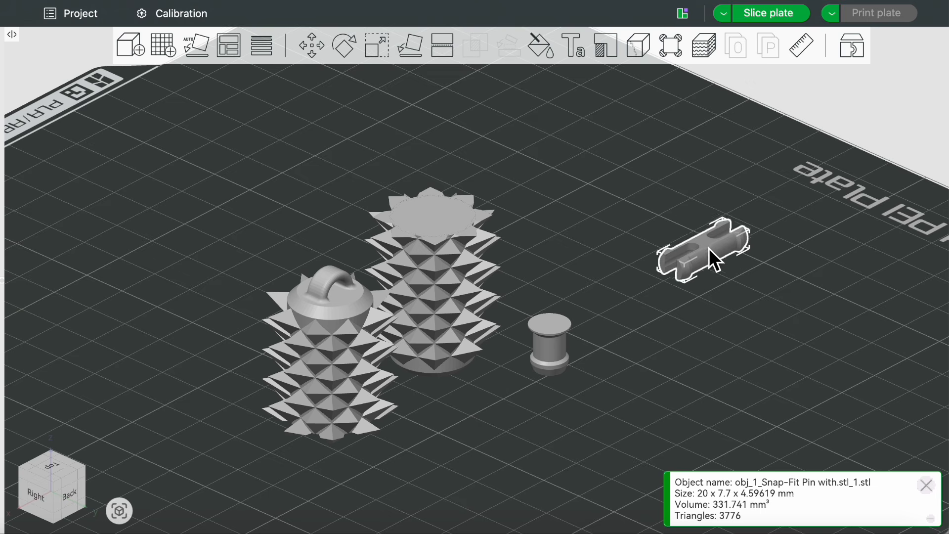
left_click(693, 378)
Step: Duplicate the socket cutter and place the copy in front of the looped fidget half
left_click(552, 351)
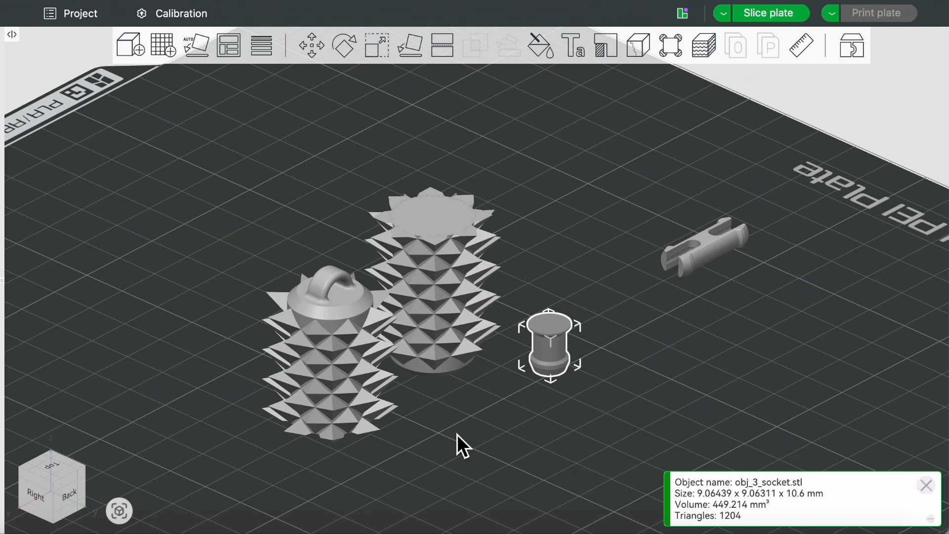
scroll(457, 434, "up", 2)
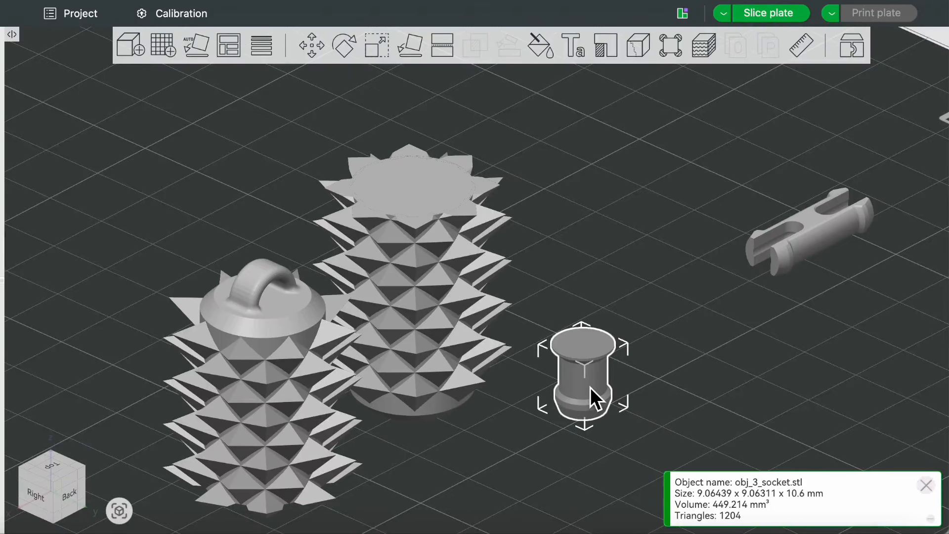
key("super+v")
left_click_drag(627, 408, 400, 501)
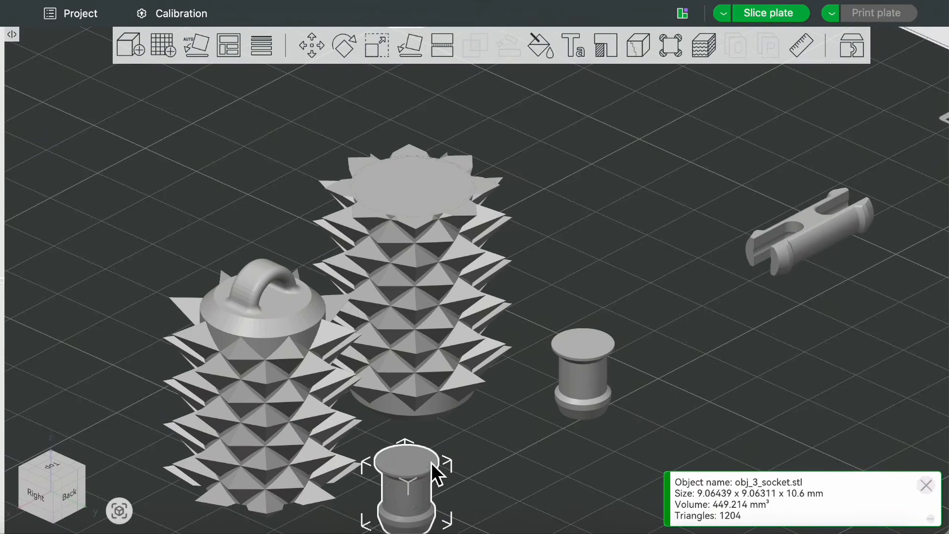
Step: Merge one socket cutter and the fidget half without the loop into a single assembly
left_click(563, 371)
left_click(431, 313, "shift")
right_click(443, 225)
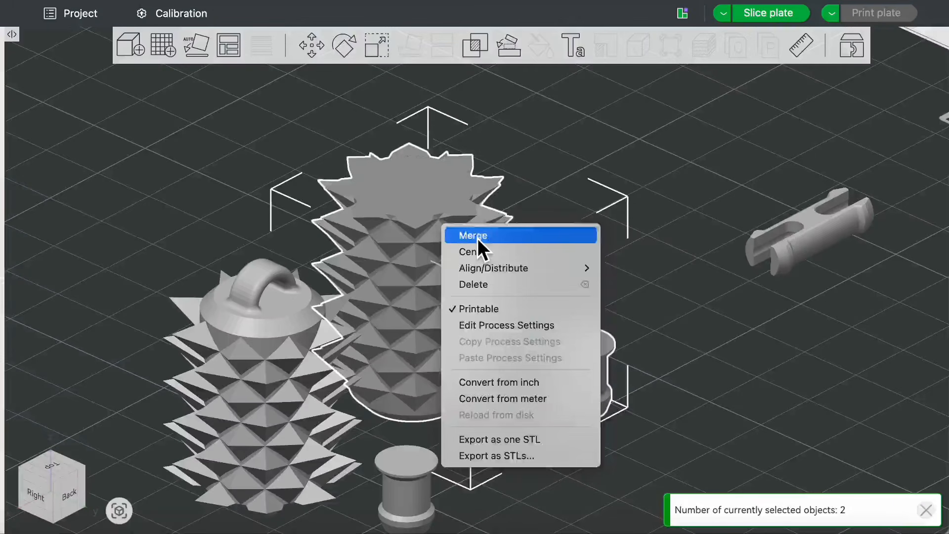
left_click(477, 236)
Step: Centre the parts of the loopless half's assembly on each other, aligning them left-right (X) and front-back (Y)
right_click(450, 215)
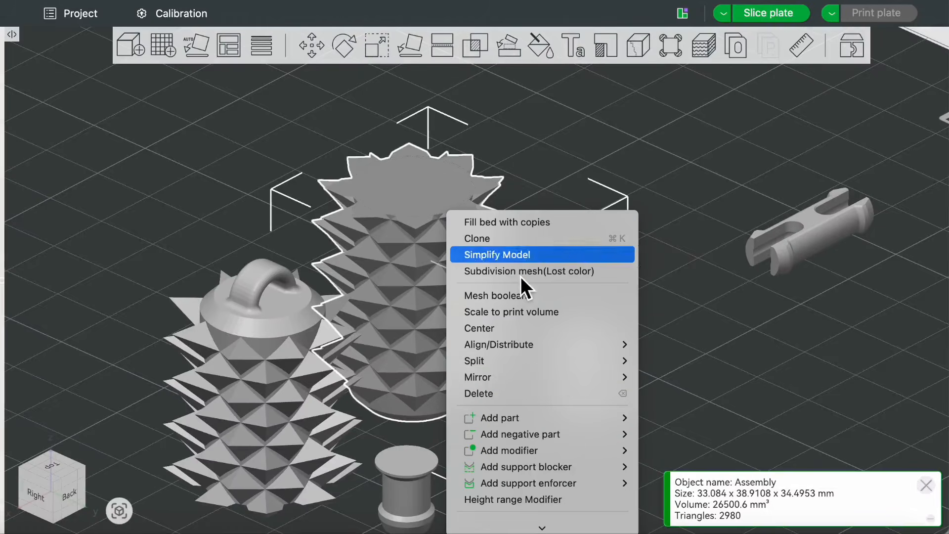
mouse_move(635, 351)
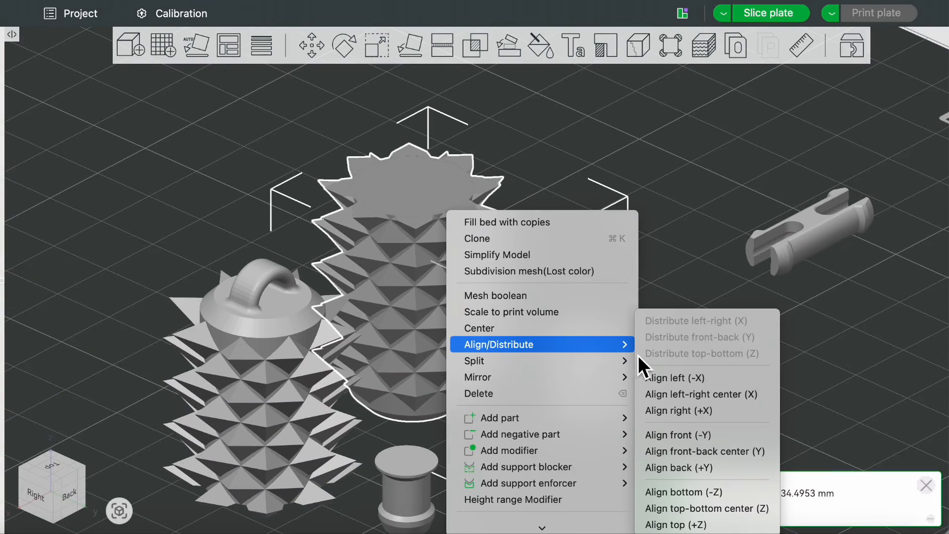
left_click(672, 394)
right_click(429, 219)
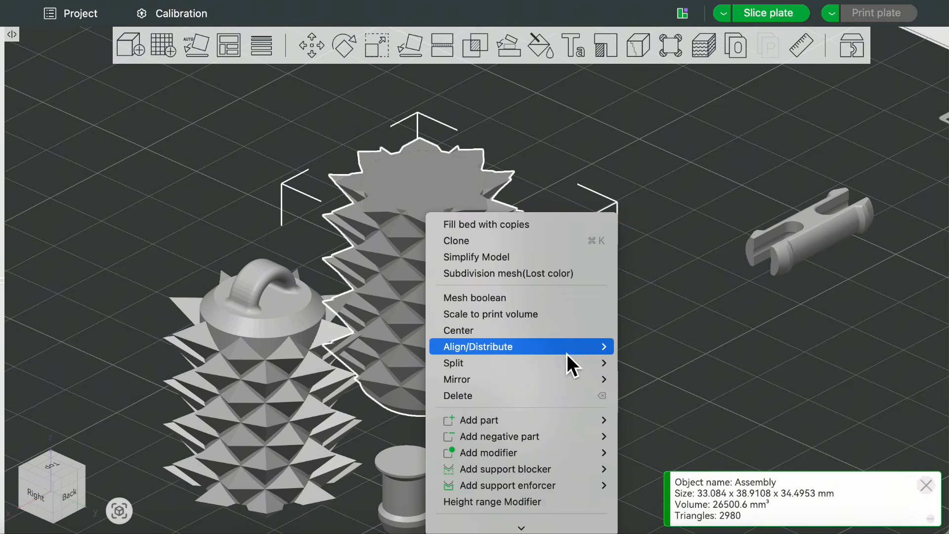
mouse_move(566, 354)
left_click(699, 449)
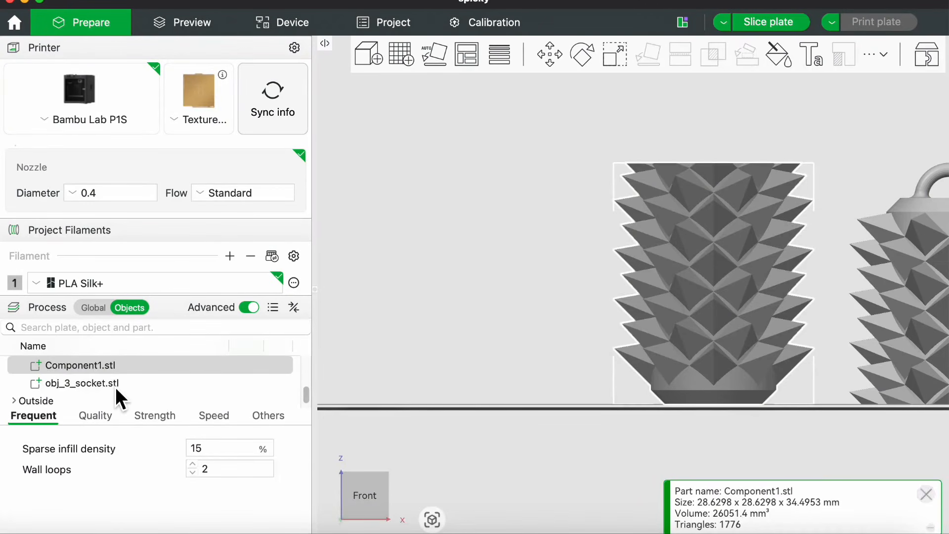
Step: Lower the obj_3_socket part to a Z position of 29.54 mm, leaving its flange just above the half's flat cut face
left_click(117, 387)
left_click(559, 60)
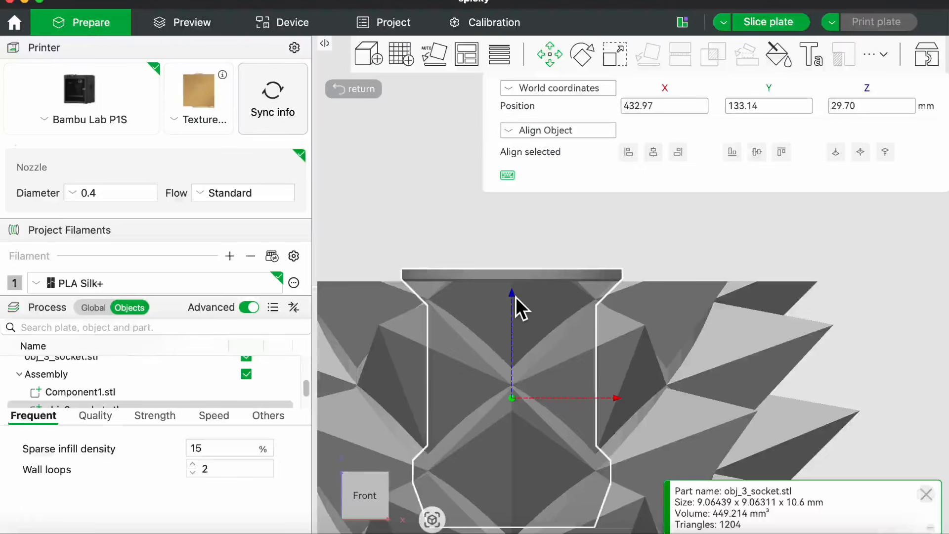
left_click_drag(515, 297, 580, 388)
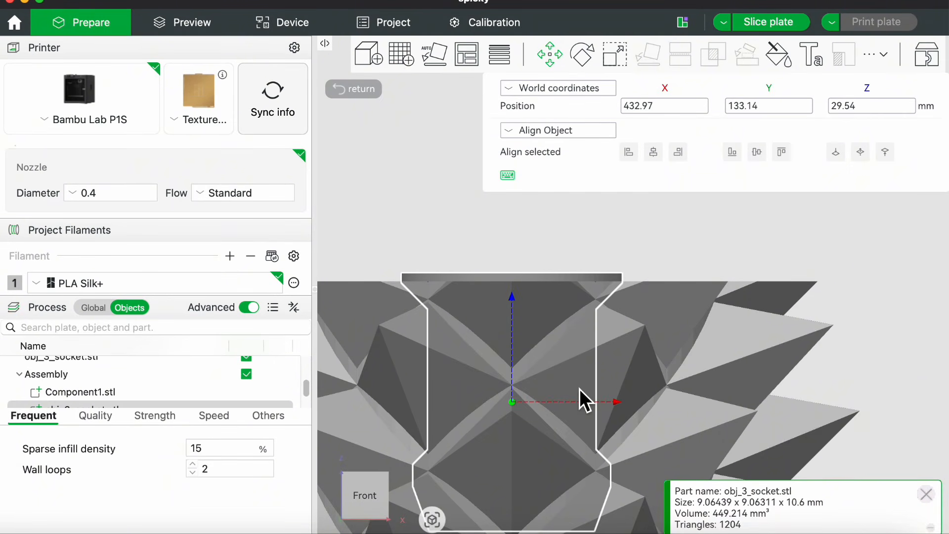
left_click(566, 243)
Step: Subtract obj_3_socket.stl from Component1.stl in the loopless half's assembly with Mesh Boolean, without keeping the original models
left_click(655, 356)
scroll(658, 342, "down", 3)
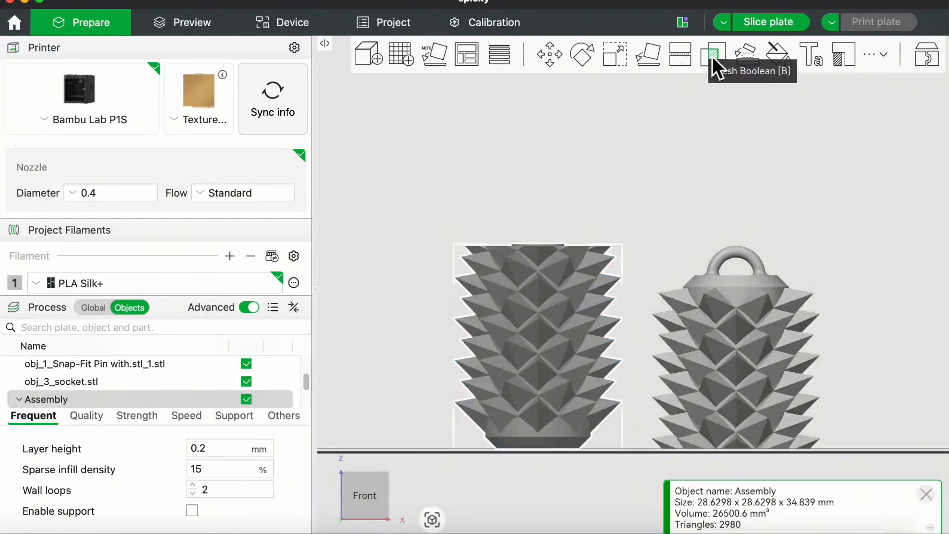
left_click(712, 55)
left_click(889, 92)
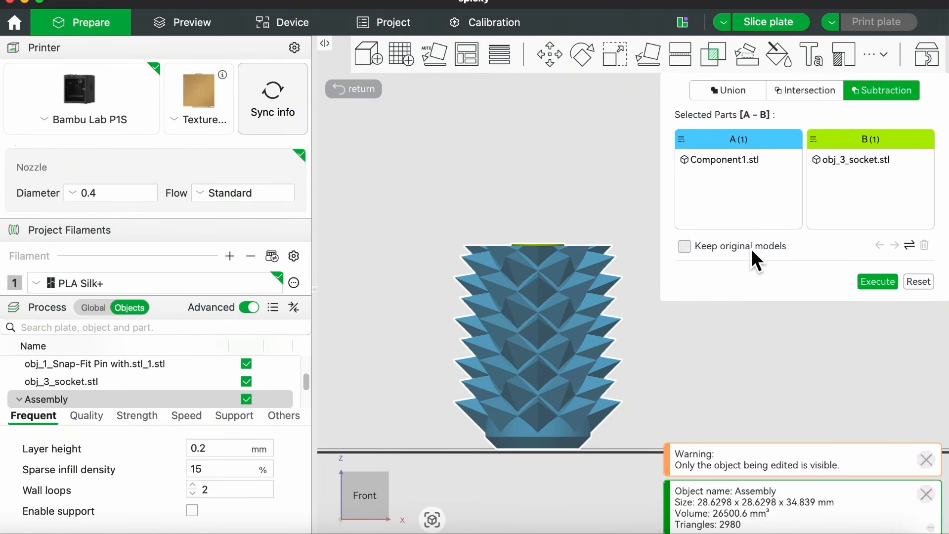
left_click(882, 282)
Step: Turn the remaining socket cutter upside down so its wide flange rests on the plate
left_click_drag(667, 186, 654, 207)
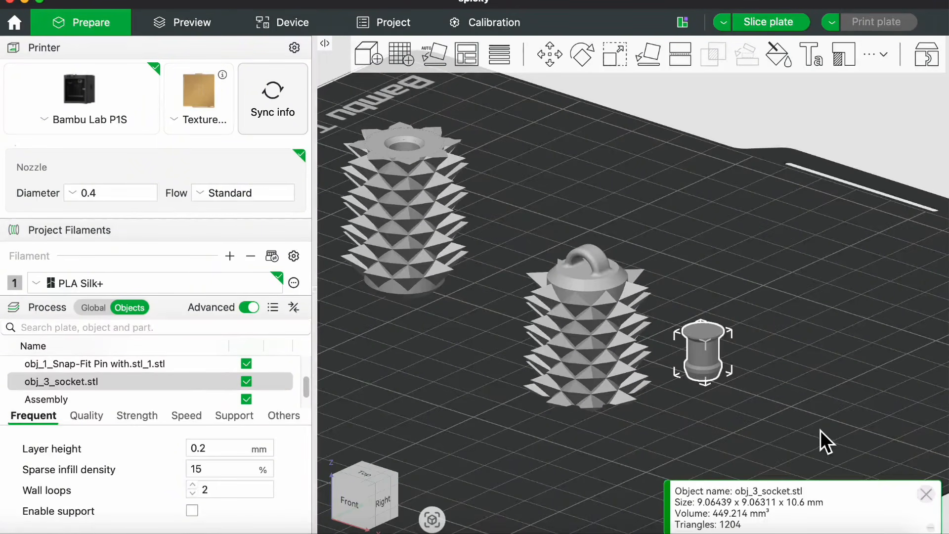
left_click(703, 415)
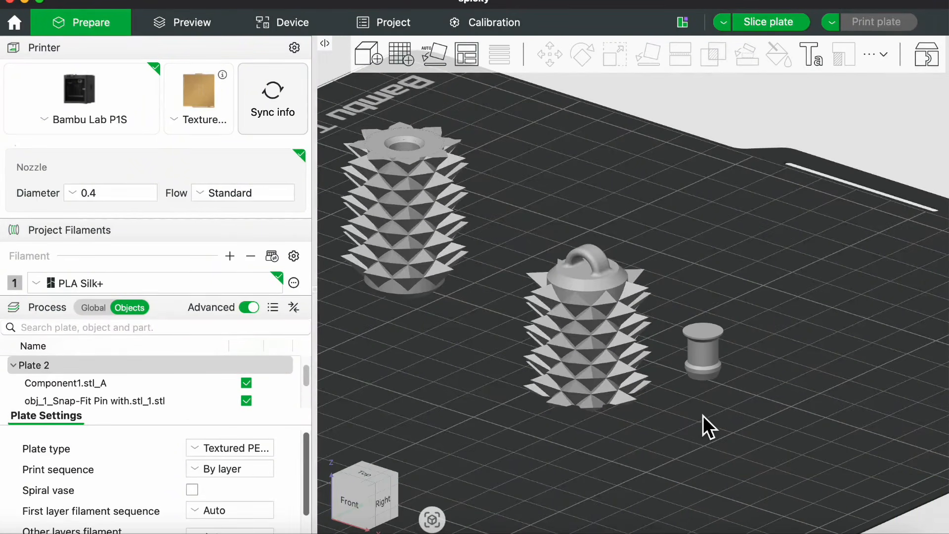
left_click(704, 353)
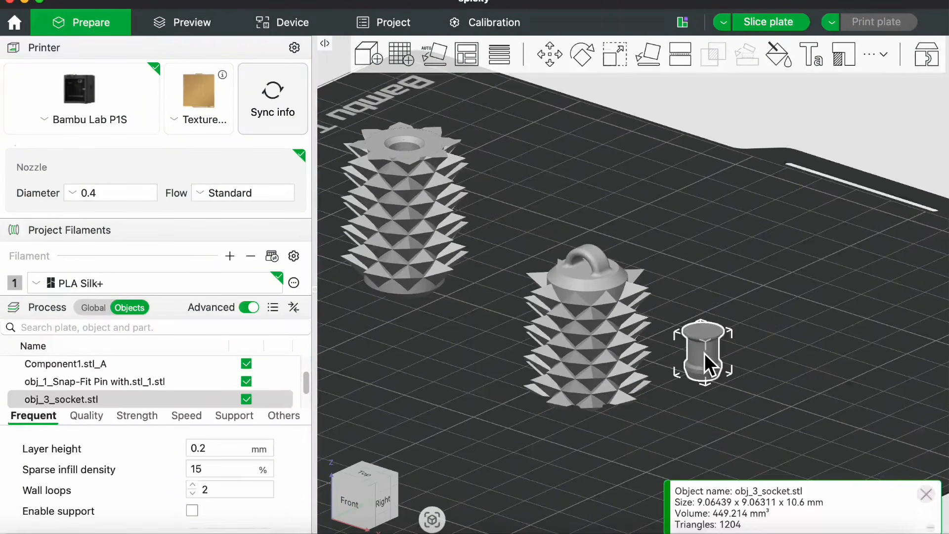
left_click(651, 62)
left_click(793, 390)
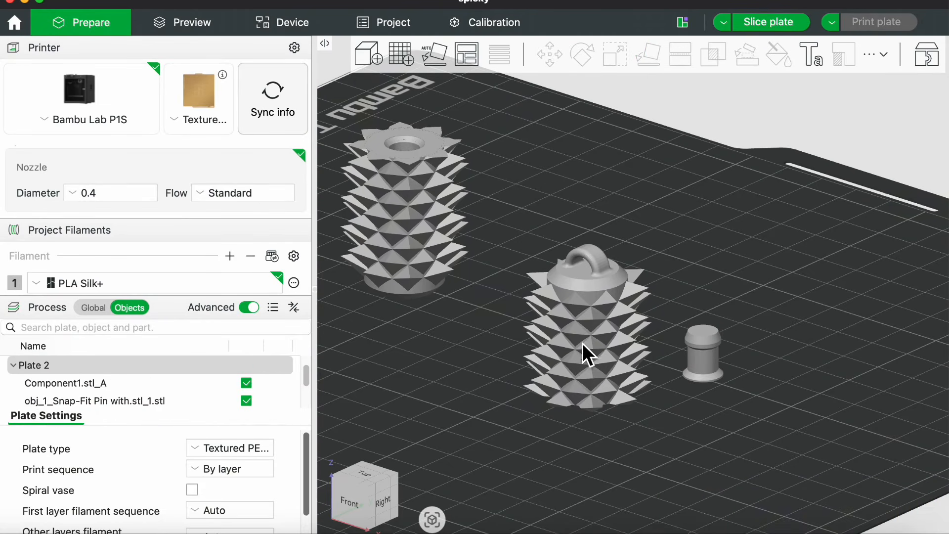
Step: Merge the looped fidget half and the upside-down socket cutter into a single assembly
left_click(600, 348)
left_click(707, 348, "shift")
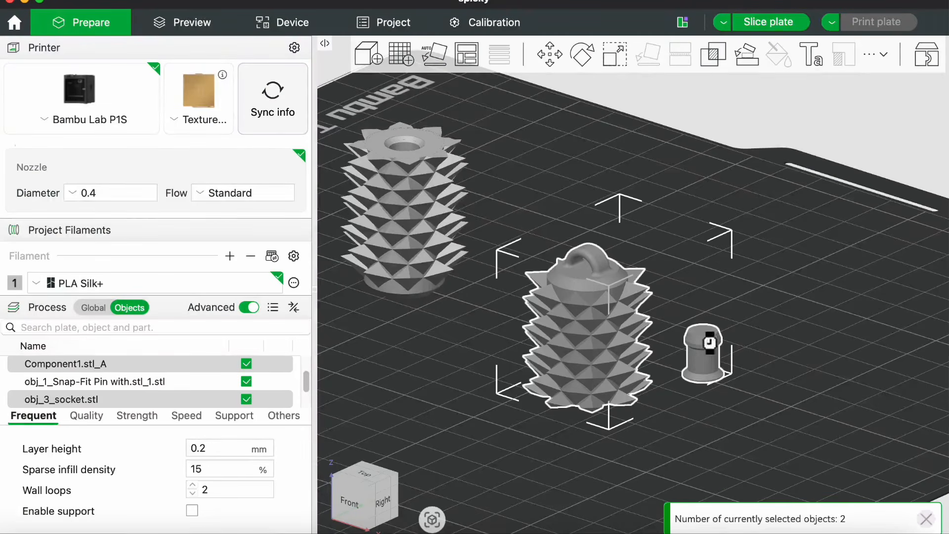
right_click(707, 336)
left_click(749, 351)
Step: Align the looped half and its socket cutter to their left-right (X) and front-back (Y) centres
right_click(606, 319)
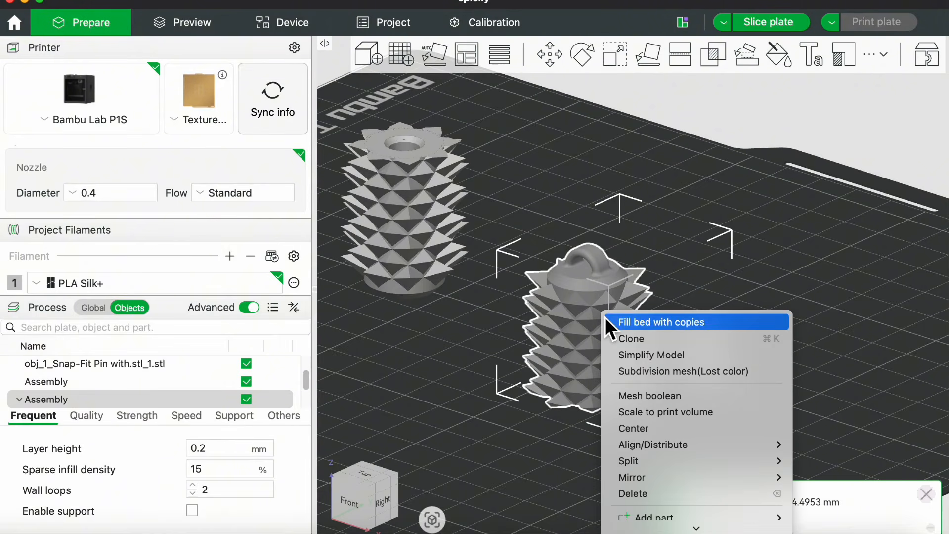
mouse_move(700, 446)
left_click(839, 397)
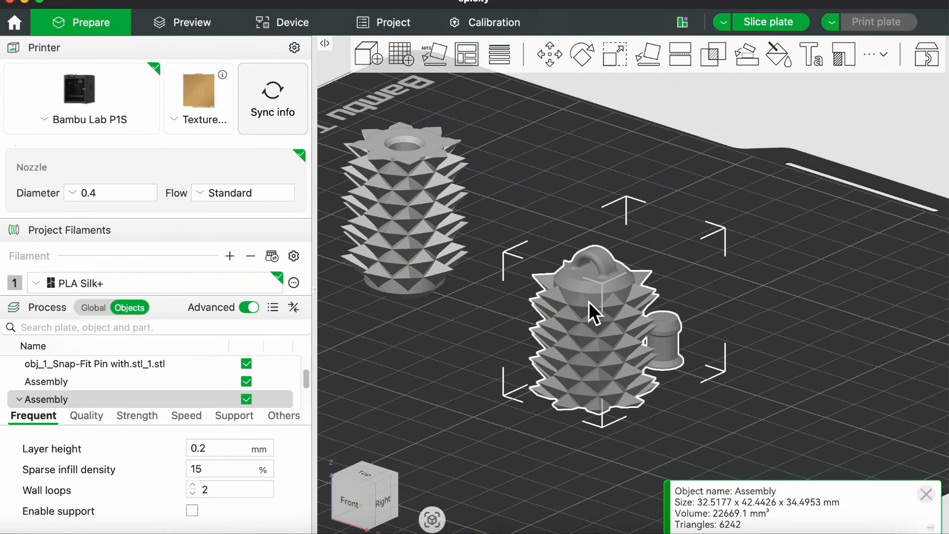
right_click(590, 306)
mouse_move(670, 438)
left_click(836, 450)
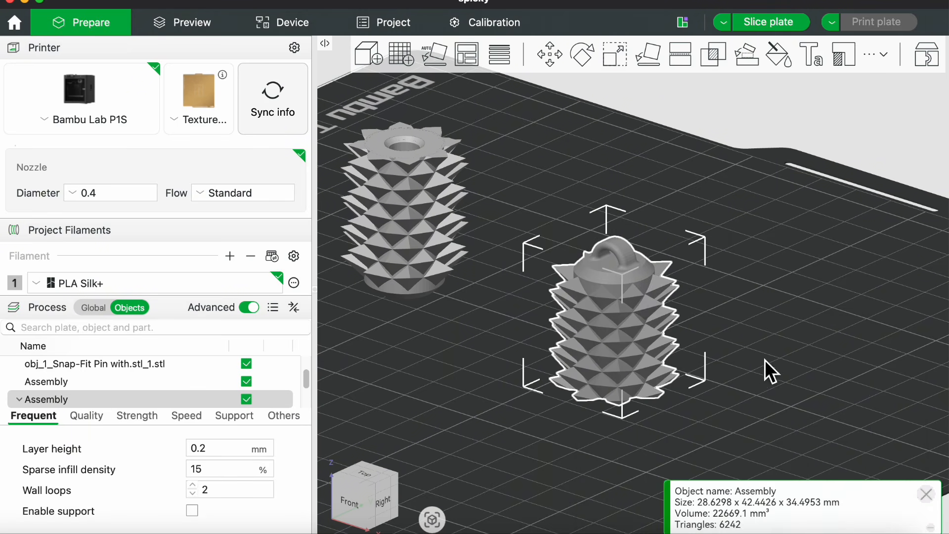
Step: Lower the socket cutter vertically (Z) inside the looped half until its wide flange slightly protrudes below the half's base
left_click(765, 360)
left_click(621, 324, "alt")
scroll(109, 401, "down", 2)
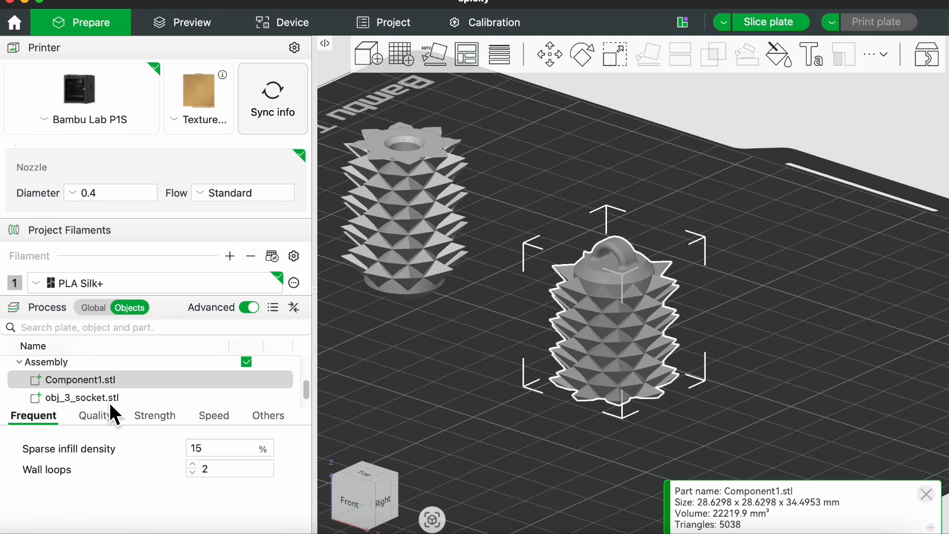
left_click(108, 381)
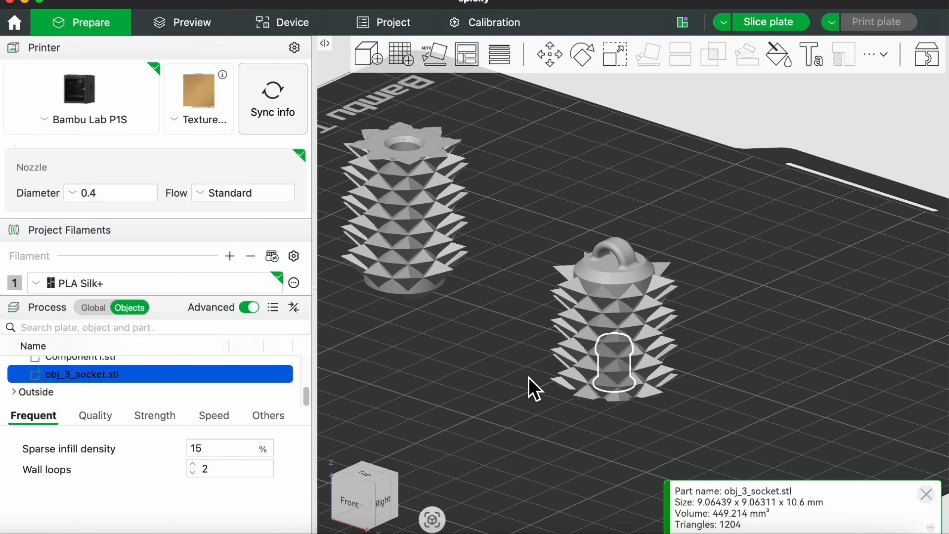
left_click(358, 503)
left_click(553, 56)
key("z")
left_click_drag(561, 242, 564, 240)
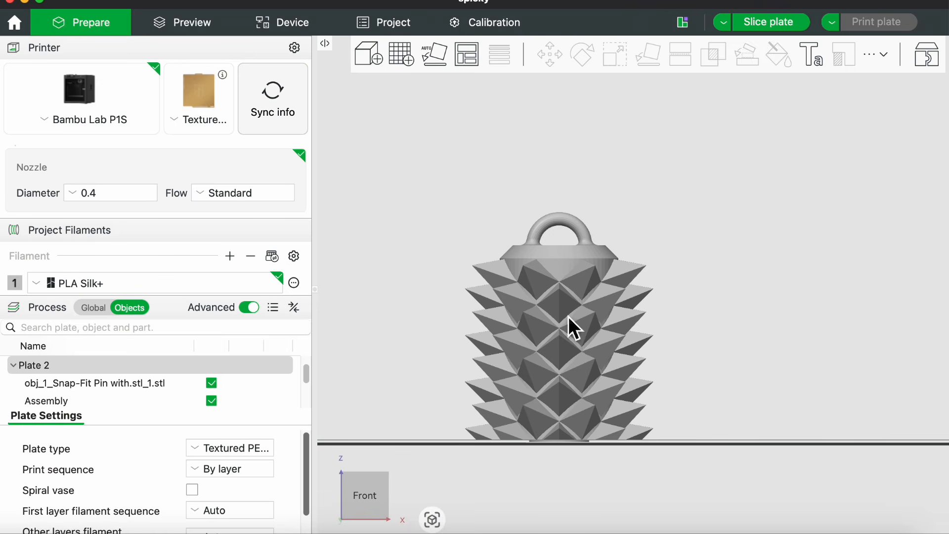
Step: Subtract obj_3_socket.stl from Component1.stl in the looped half's assembly with Mesh Boolean, without keeping the original models
left_click(568, 316)
left_click_drag(777, 261, 732, 114)
left_click(717, 60)
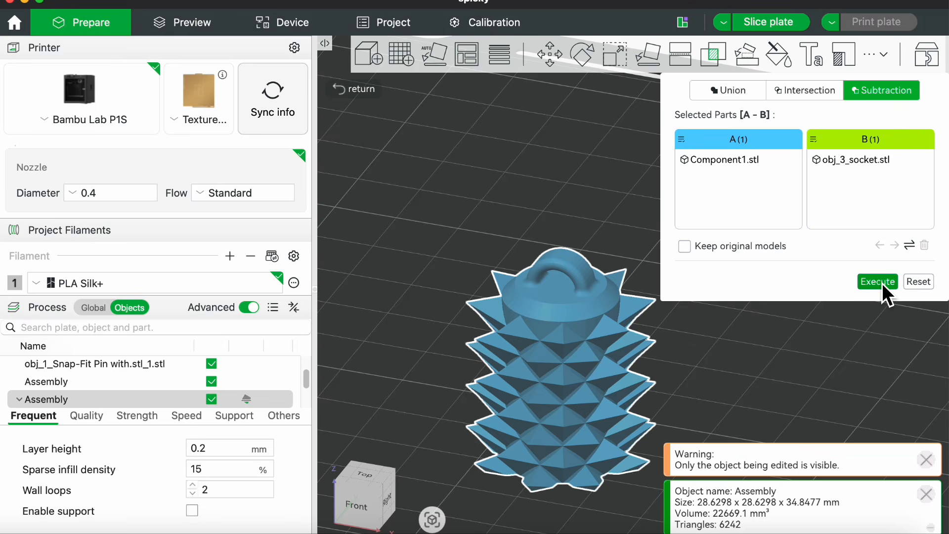
left_click(882, 283)
Step: Slice plate 2 with both fidget halves and the snap-fit pin, and preview the sliced layers
scroll(746, 340, "down", 3)
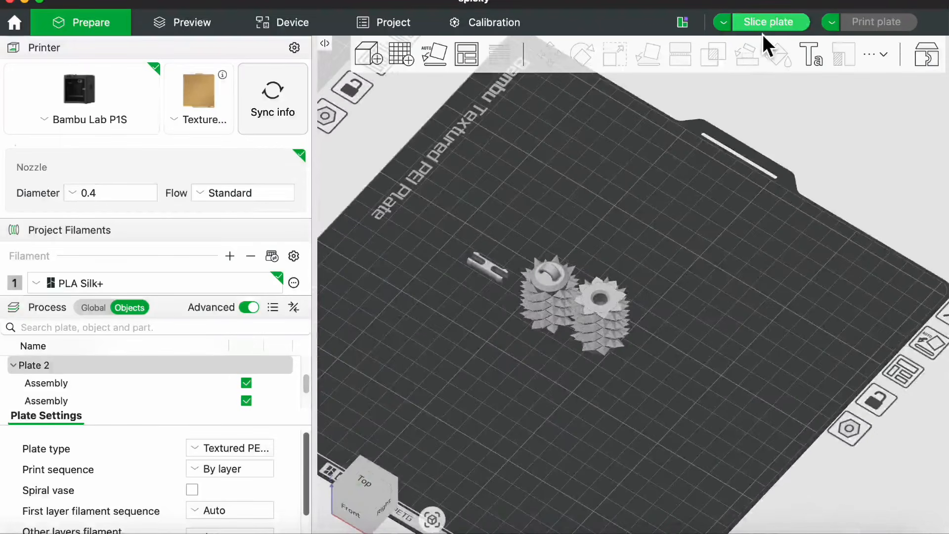
left_click(767, 27)
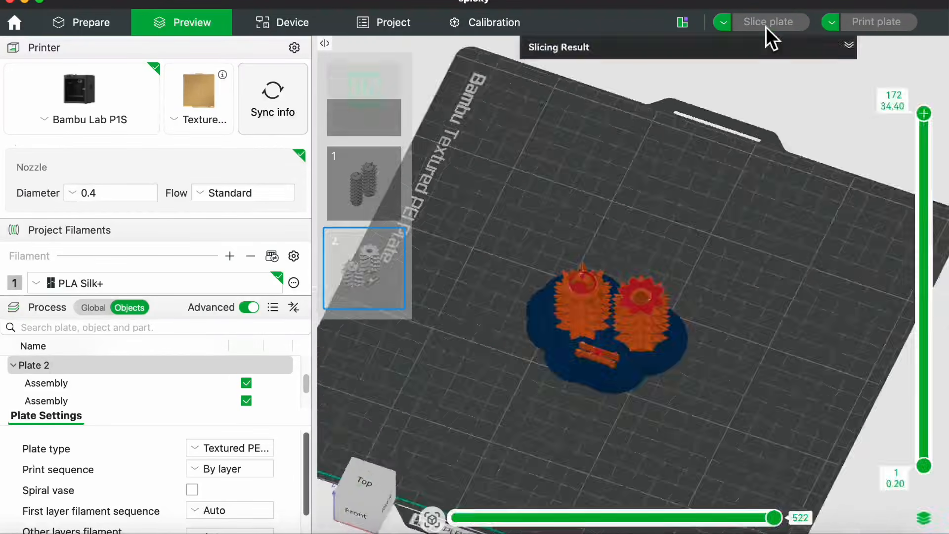
left_click_drag(923, 109, 912, 80)
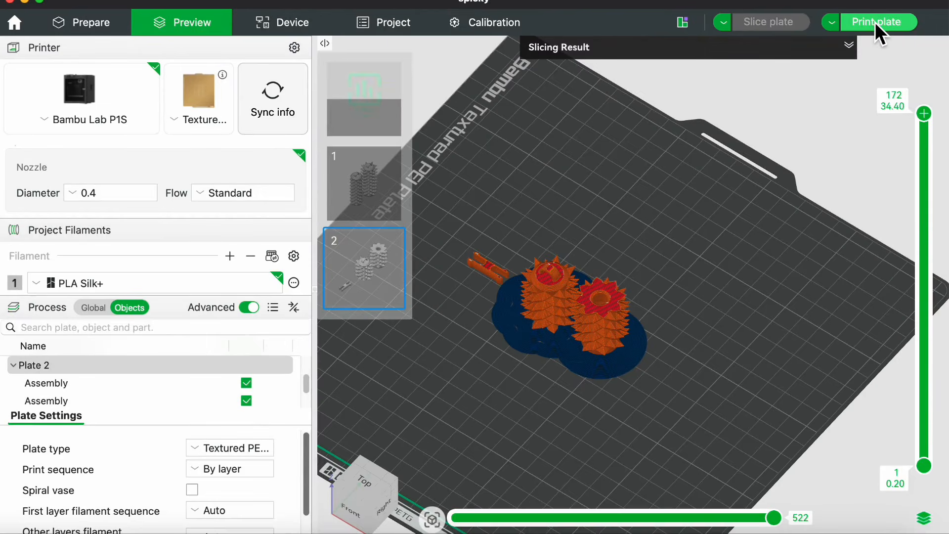